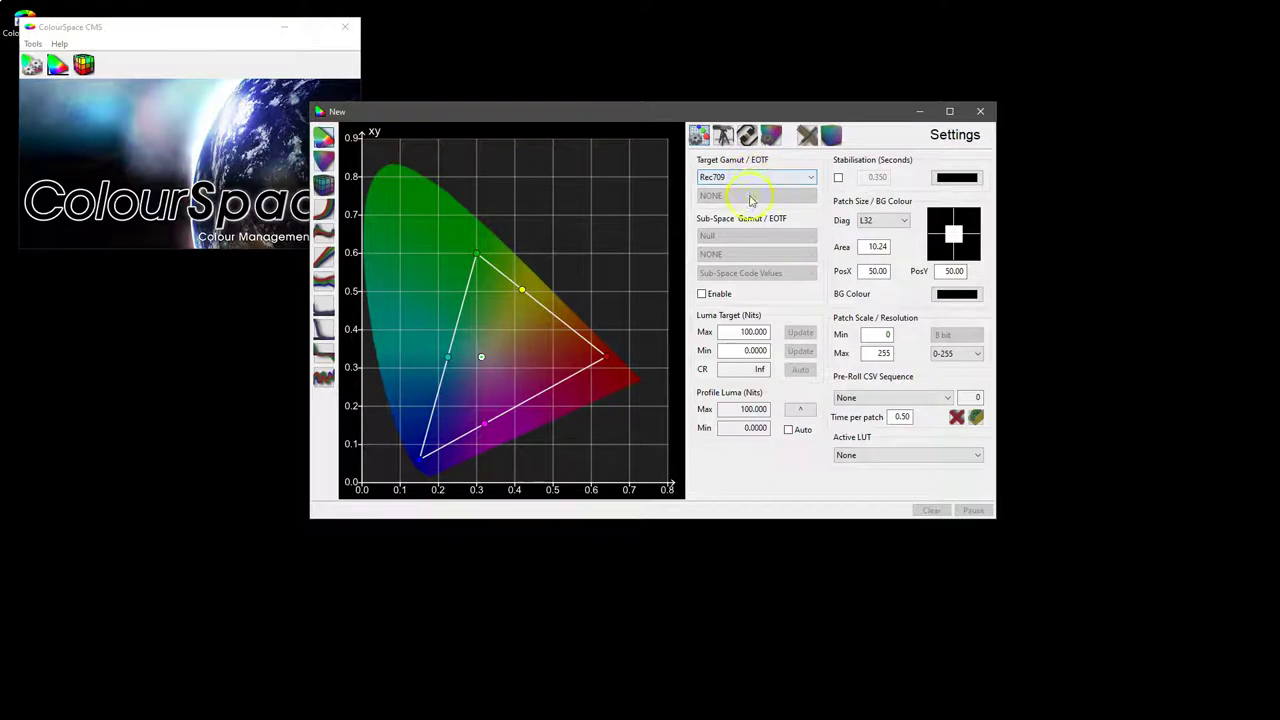
- Check the target gamut list and keep Rec709 as the target
click(745, 178)
click(741, 177)
click(741, 181)
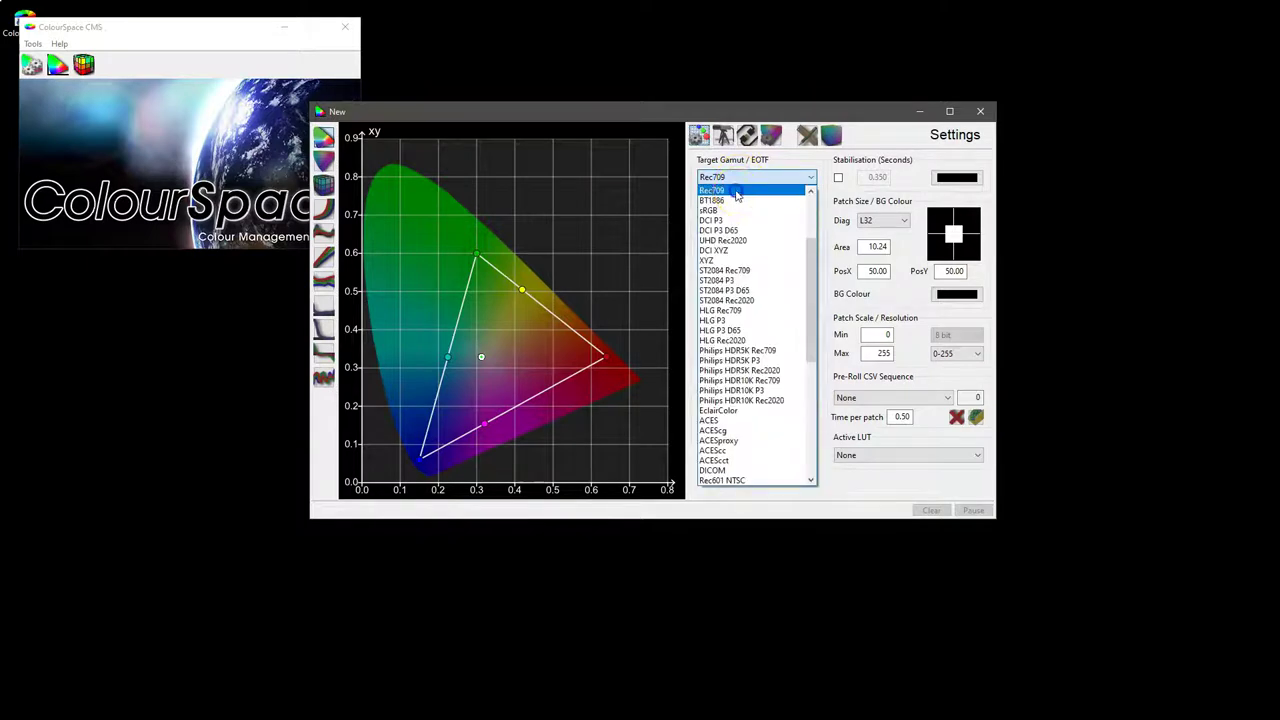
click(732, 186)
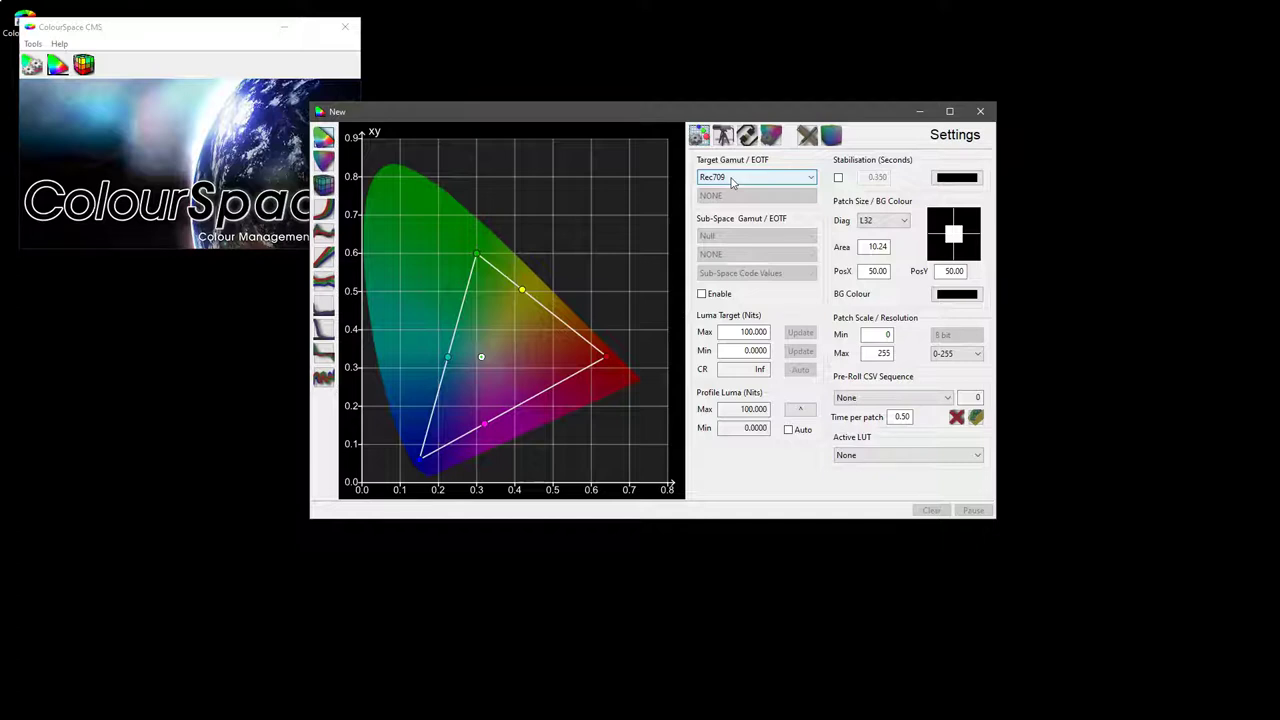
click(718, 181)
- Inspect the Rec709 preset colour space's EOTF and output name without saving changes
click(26, 64)
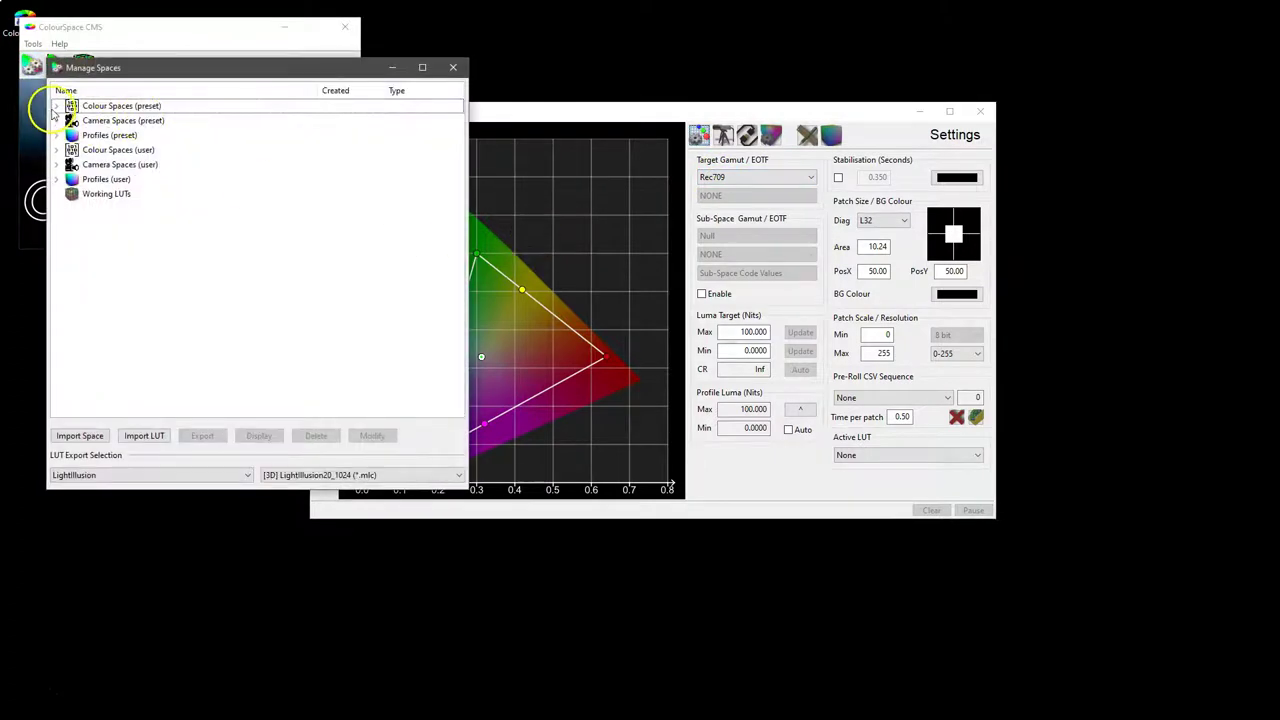
click(56, 106)
click(104, 149)
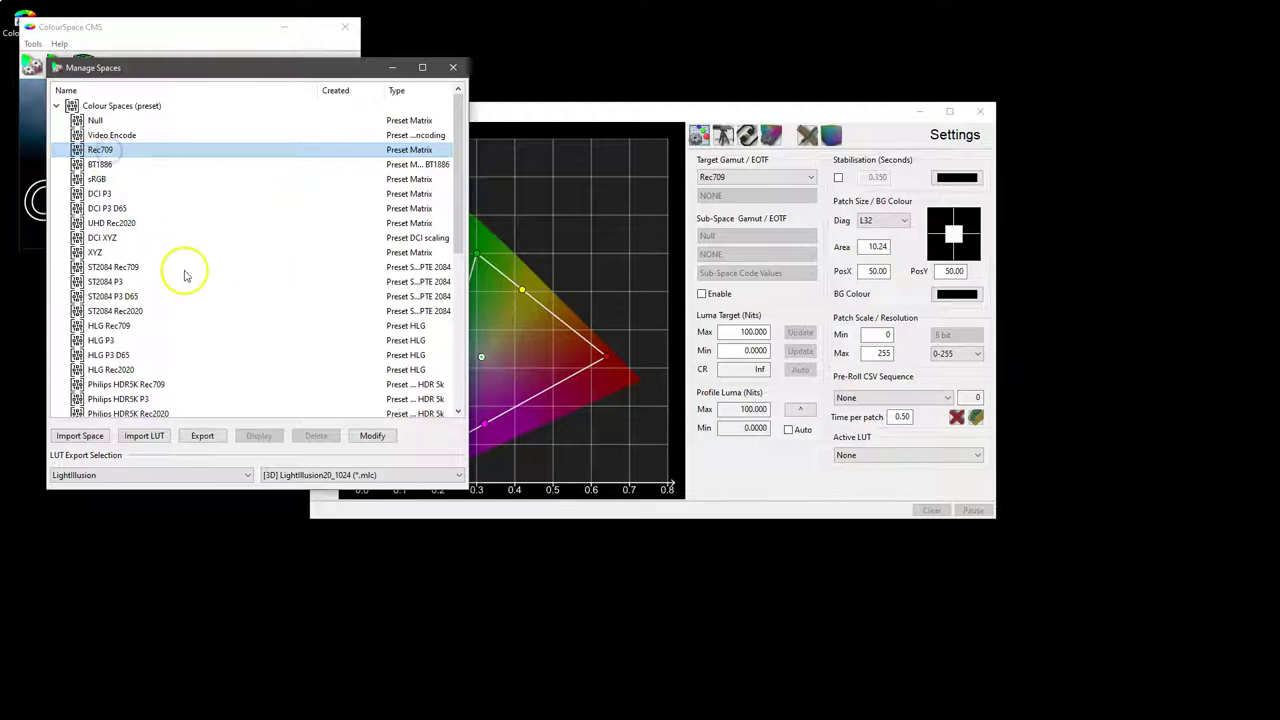
click(372, 436)
click(364, 108)
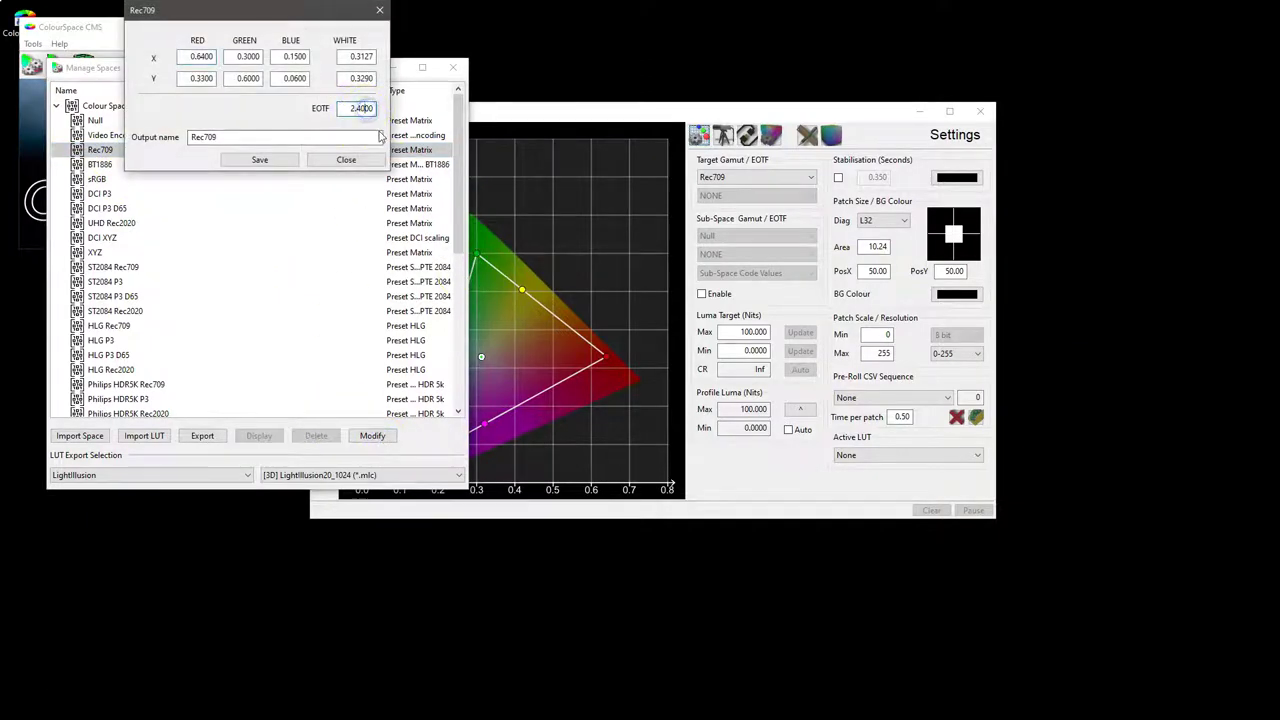
click(225, 137)
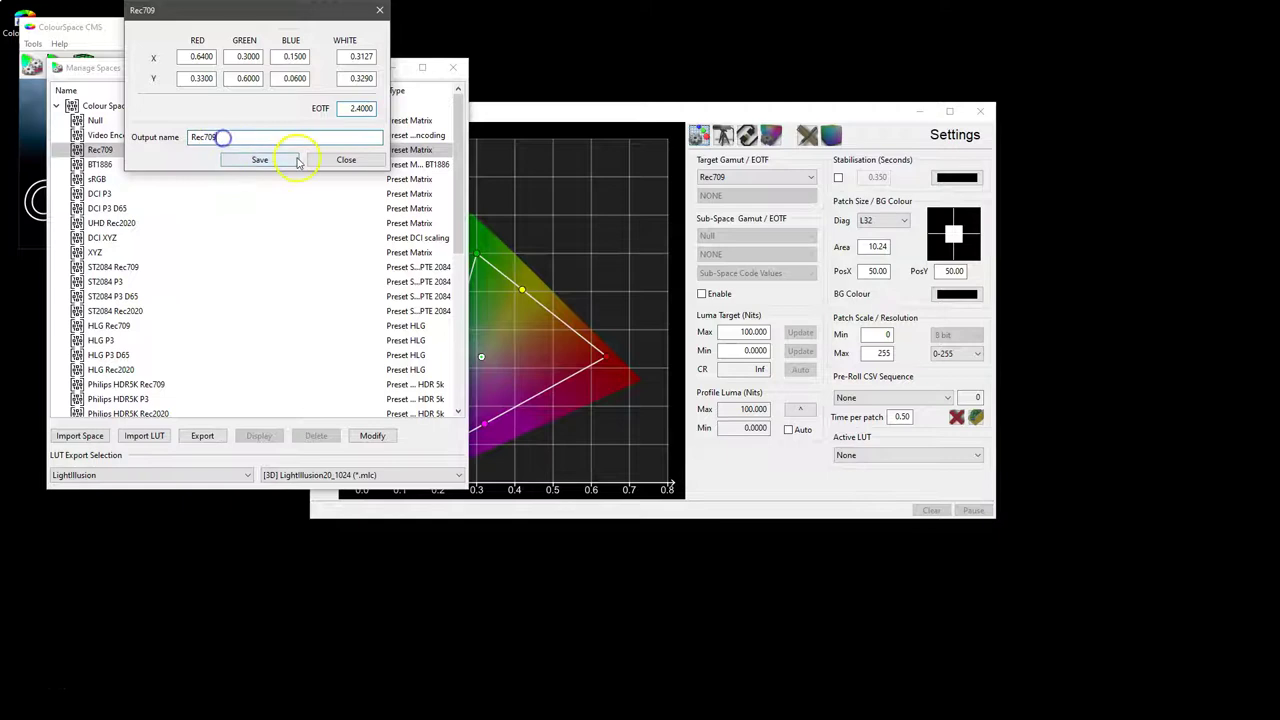
click(340, 160)
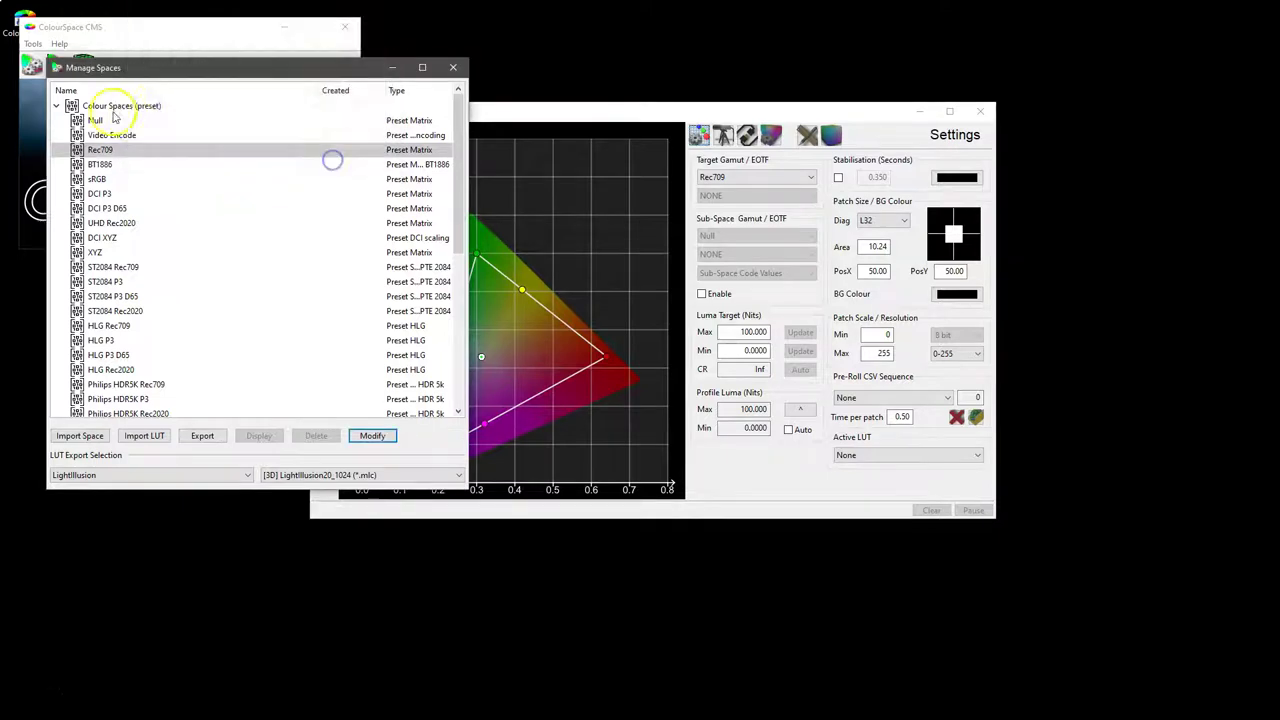
- Browse the user colour spaces such as Rec709-2.35, then close the space manager
click(56, 105)
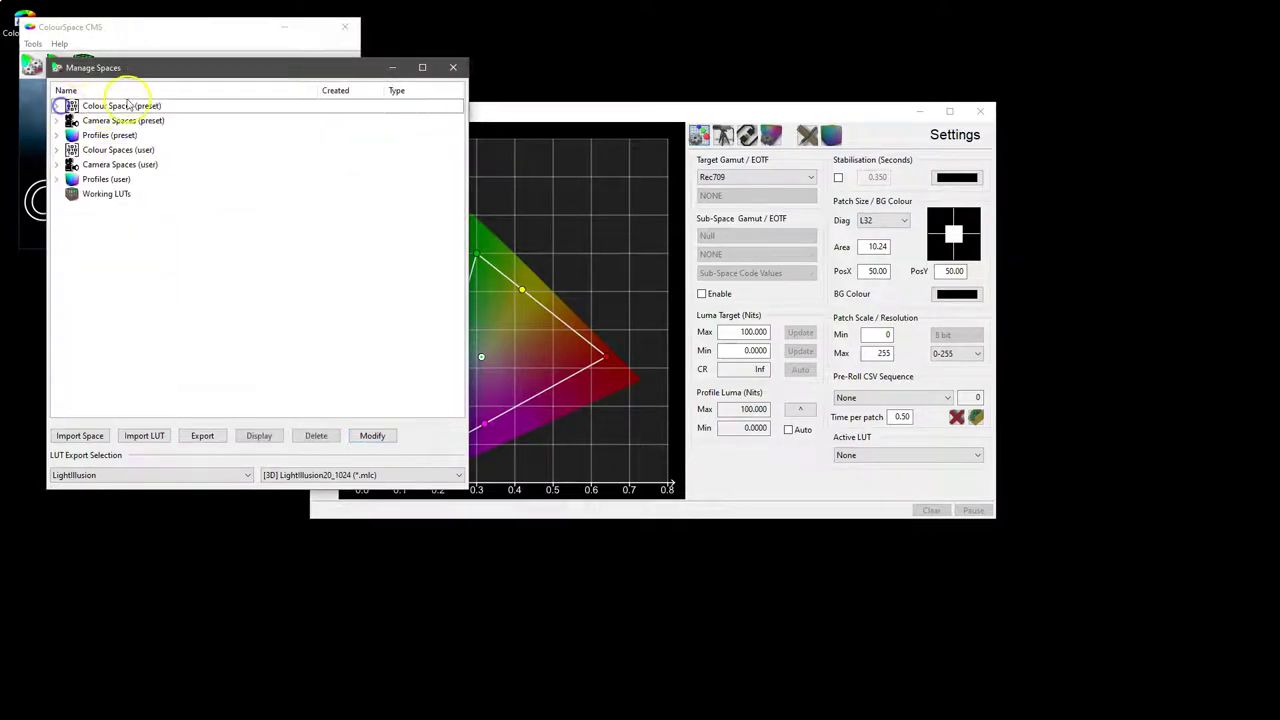
click(56, 149)
scroll(154, 262, down, 3)
click(122, 238)
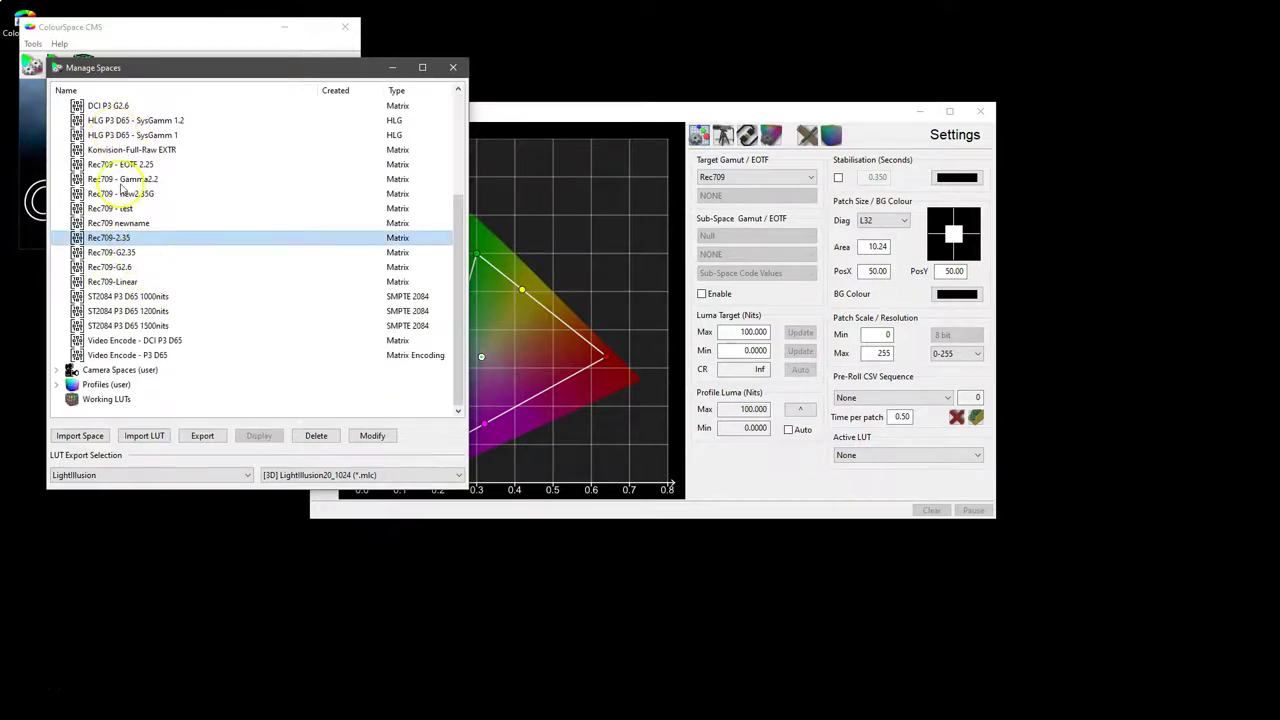
scroll(122, 185, up, 3)
scroll(185, 250, down, 2)
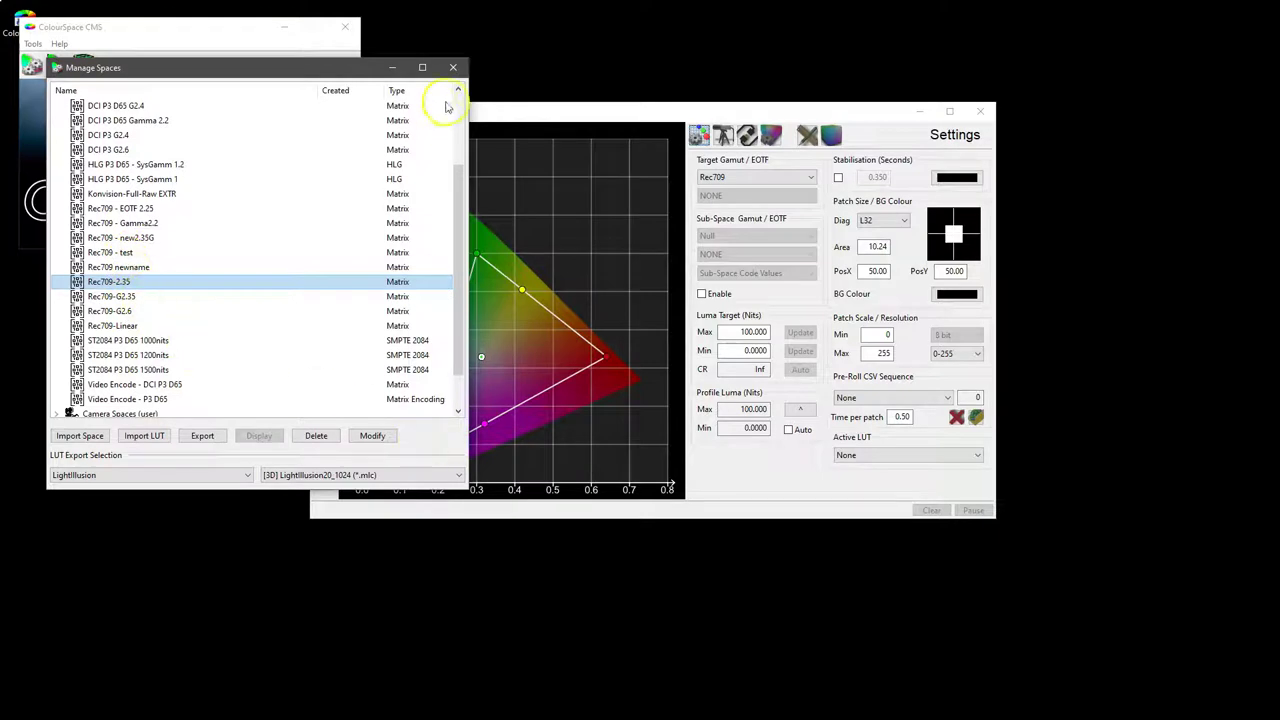
click(455, 68)
- Browse the target gamut list and select UHD Rec2020 as the profile target
click(766, 177)
drag(809, 222, 810, 372)
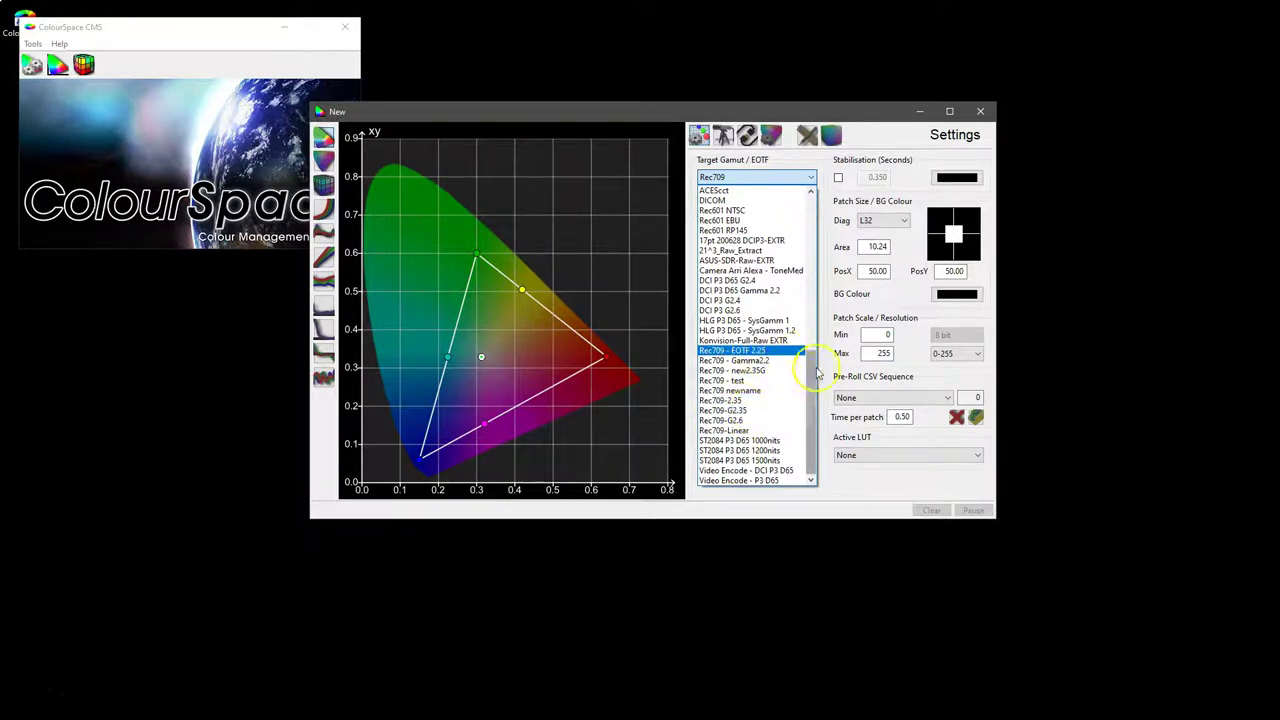
scroll(808, 383, up, 5)
click(770, 204)
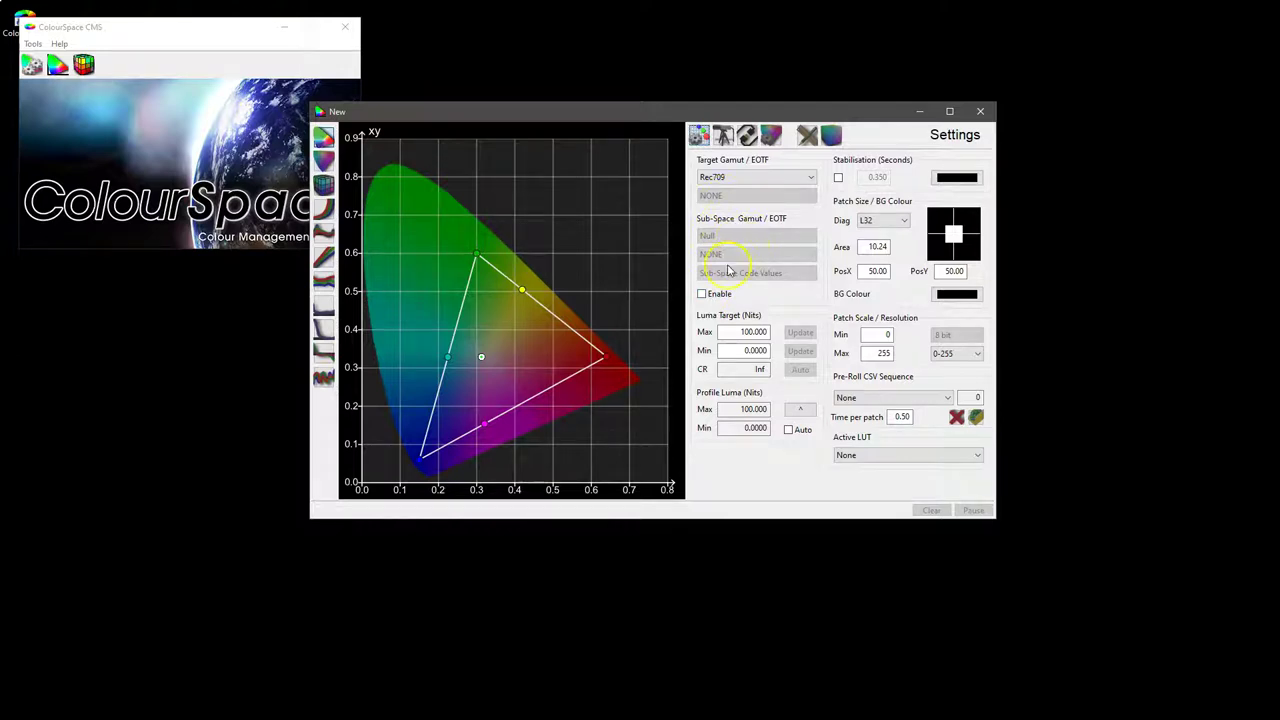
click(723, 177)
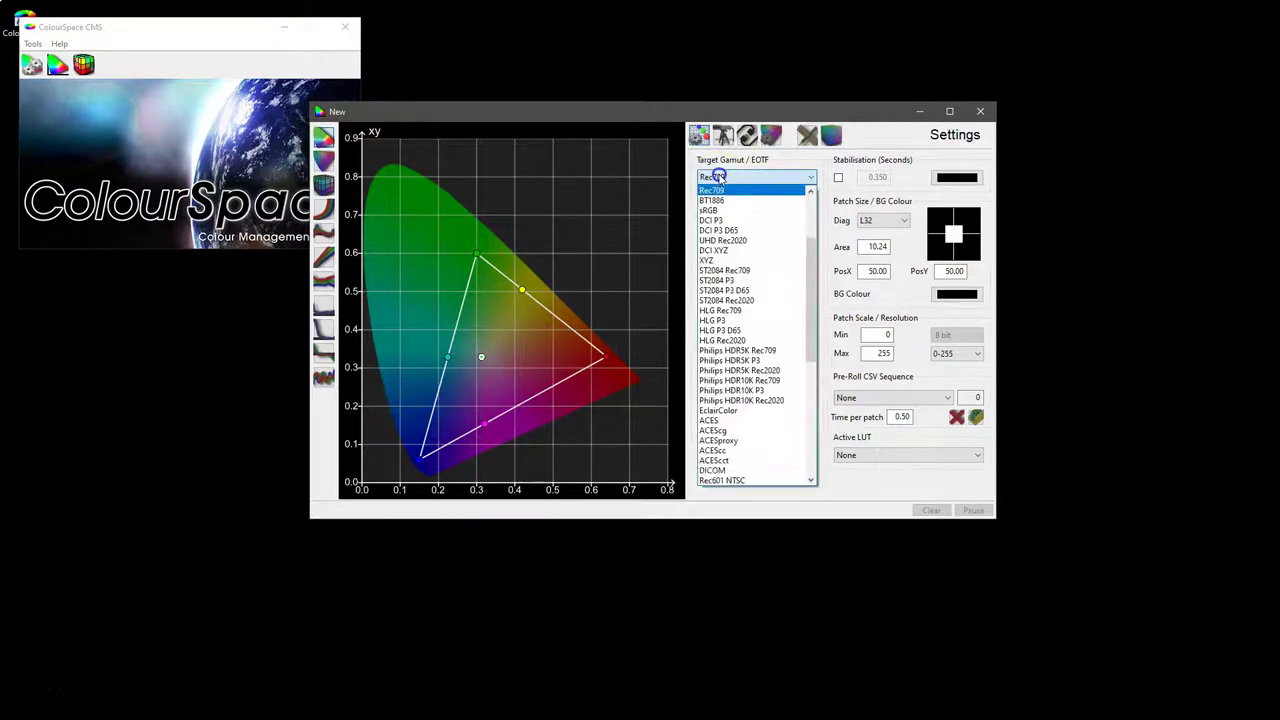
click(760, 240)
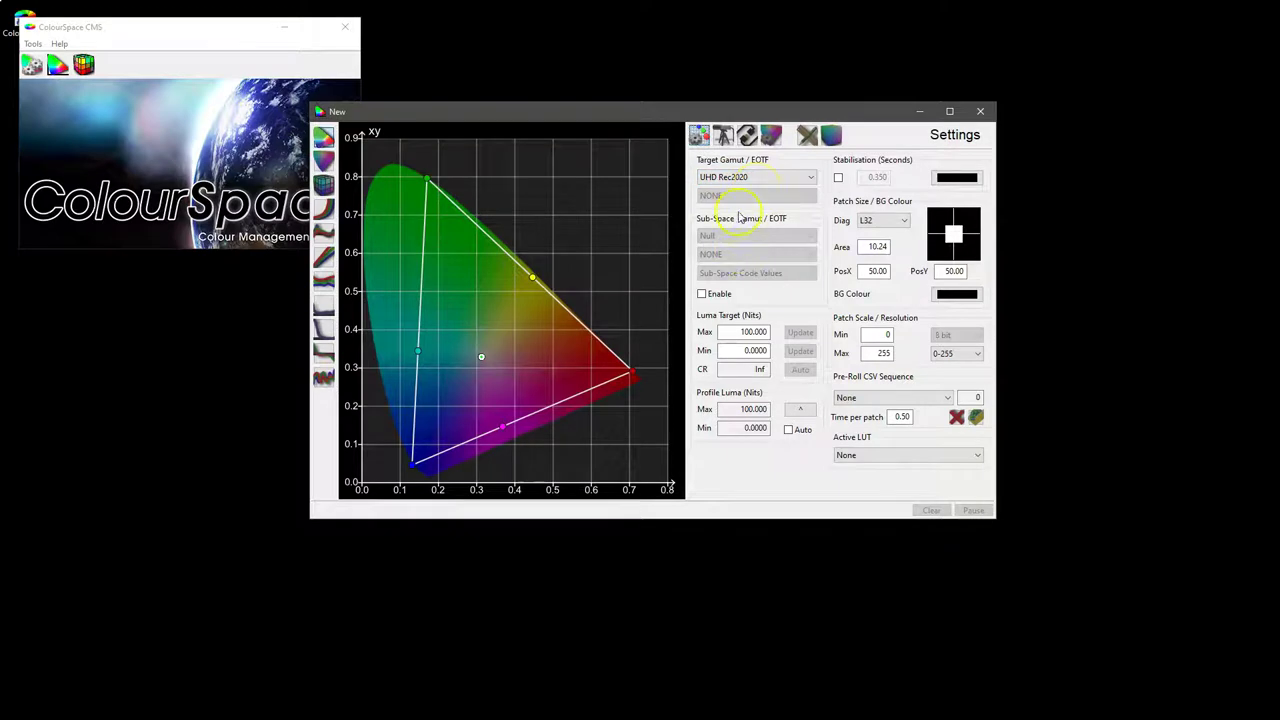
- Enable the colour sub-space with DCI P3 D65 gamut and Target Code Values
click(701, 293)
click(718, 236)
scroll(813, 300, down, 2)
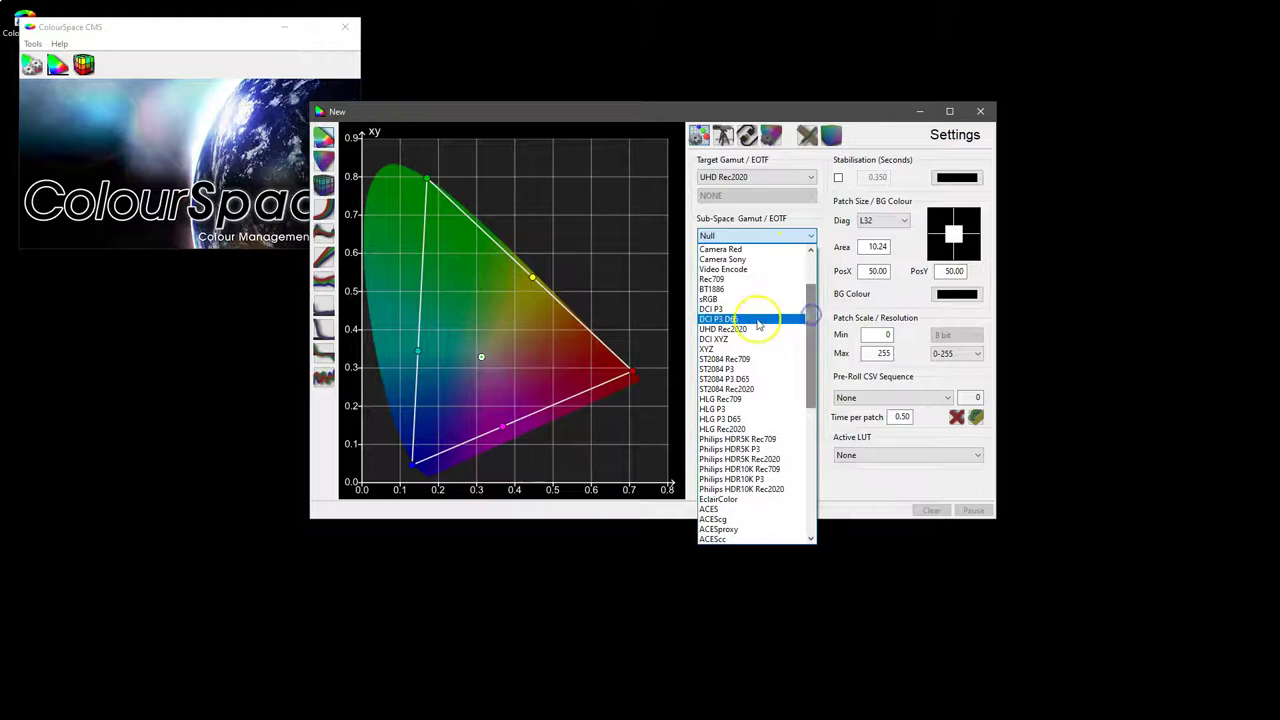
click(737, 320)
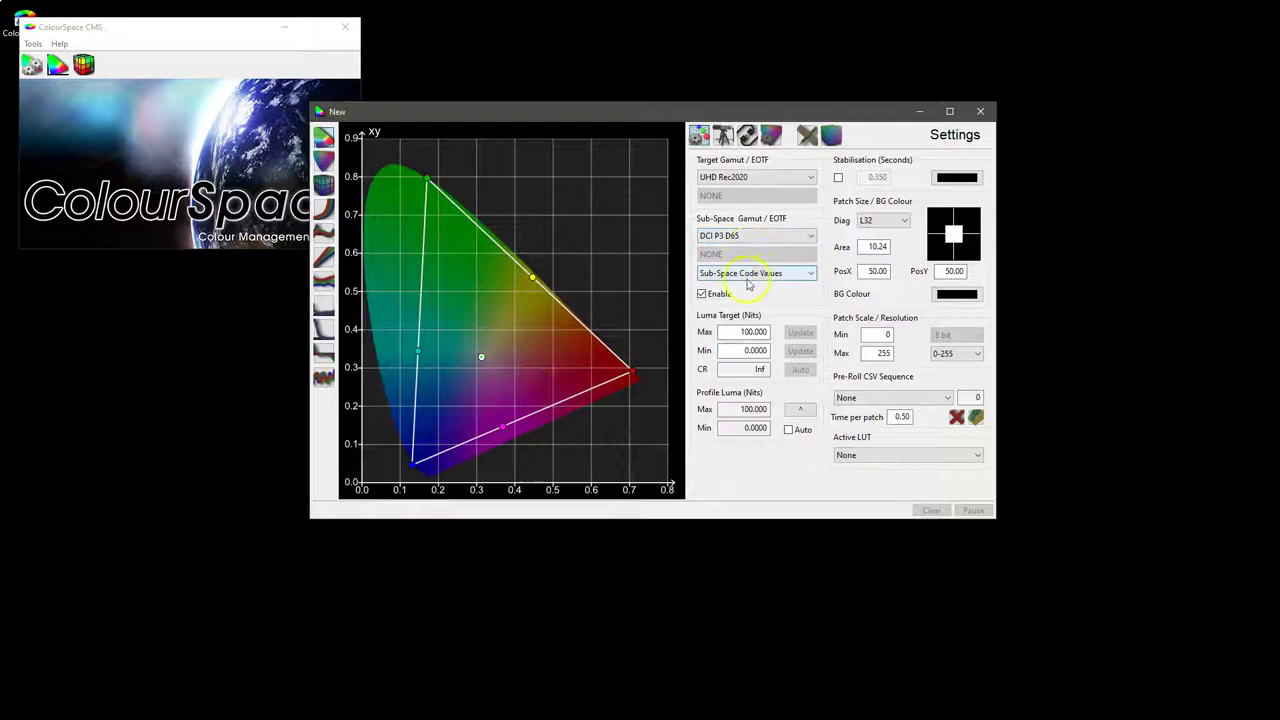
click(733, 277)
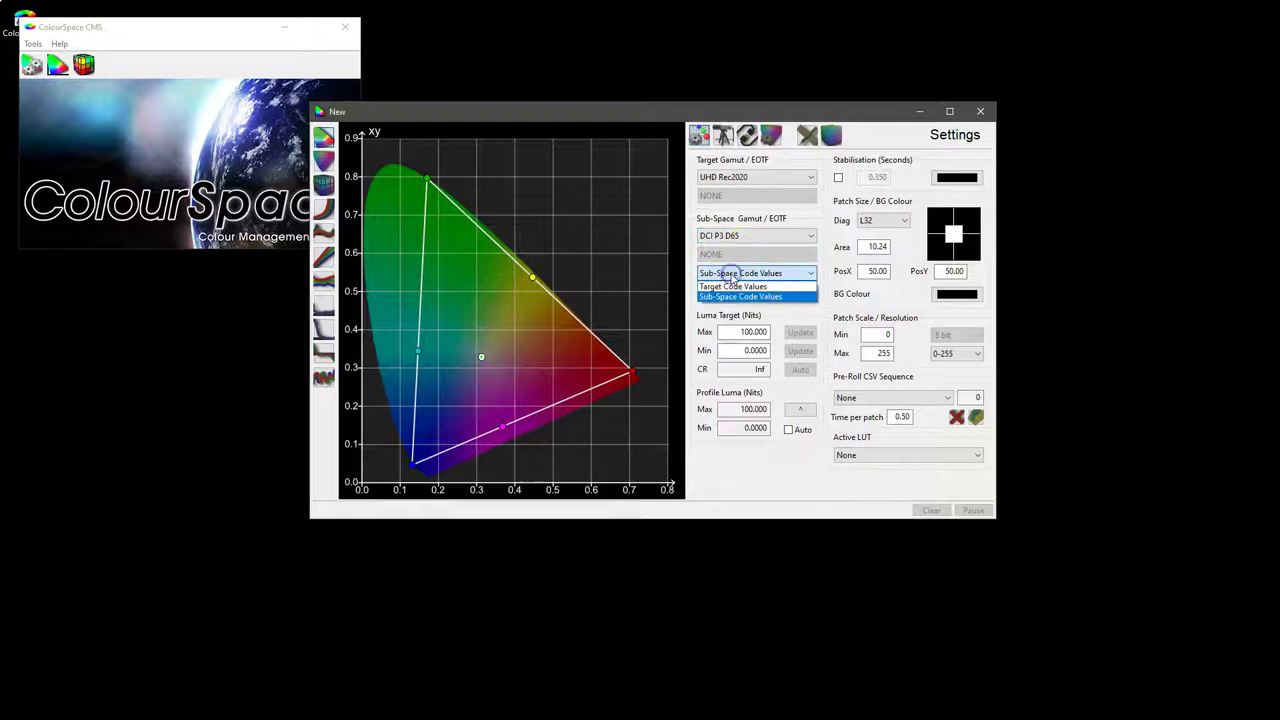
click(755, 287)
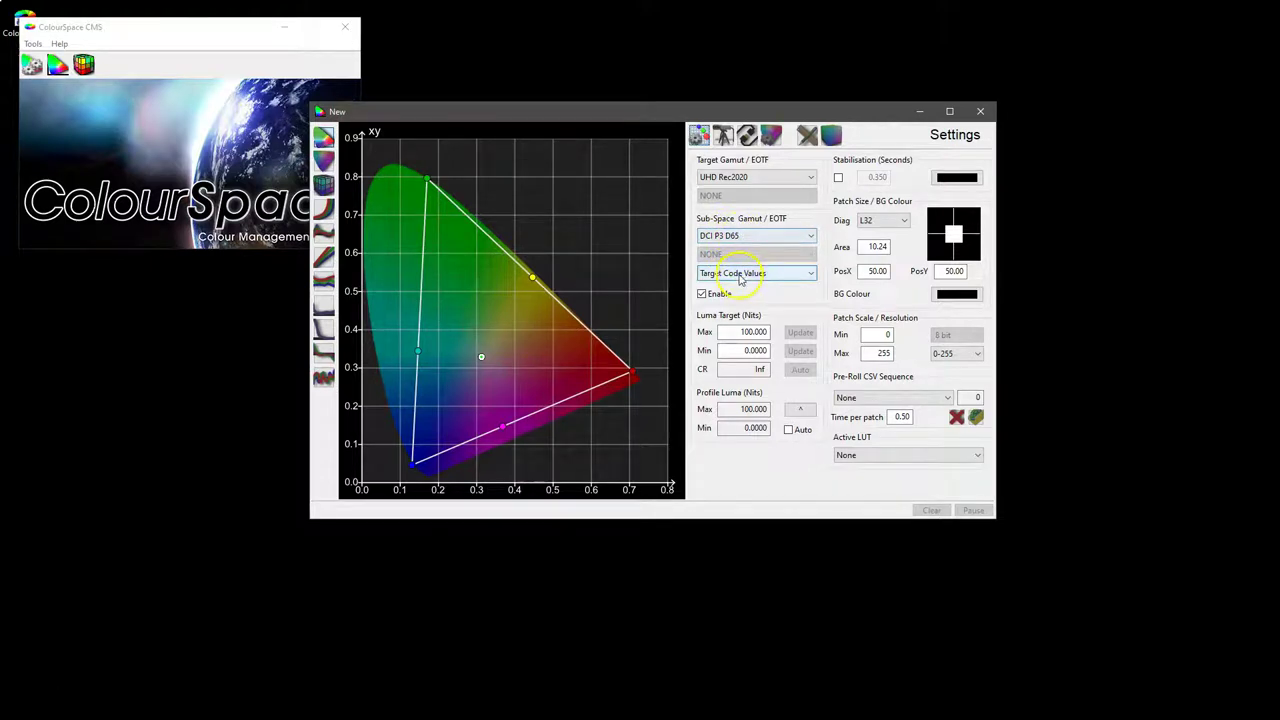
click(740, 281)
click(743, 288)
- Set the sub-space gamut back to Null and disable the sub-space
click(716, 238)
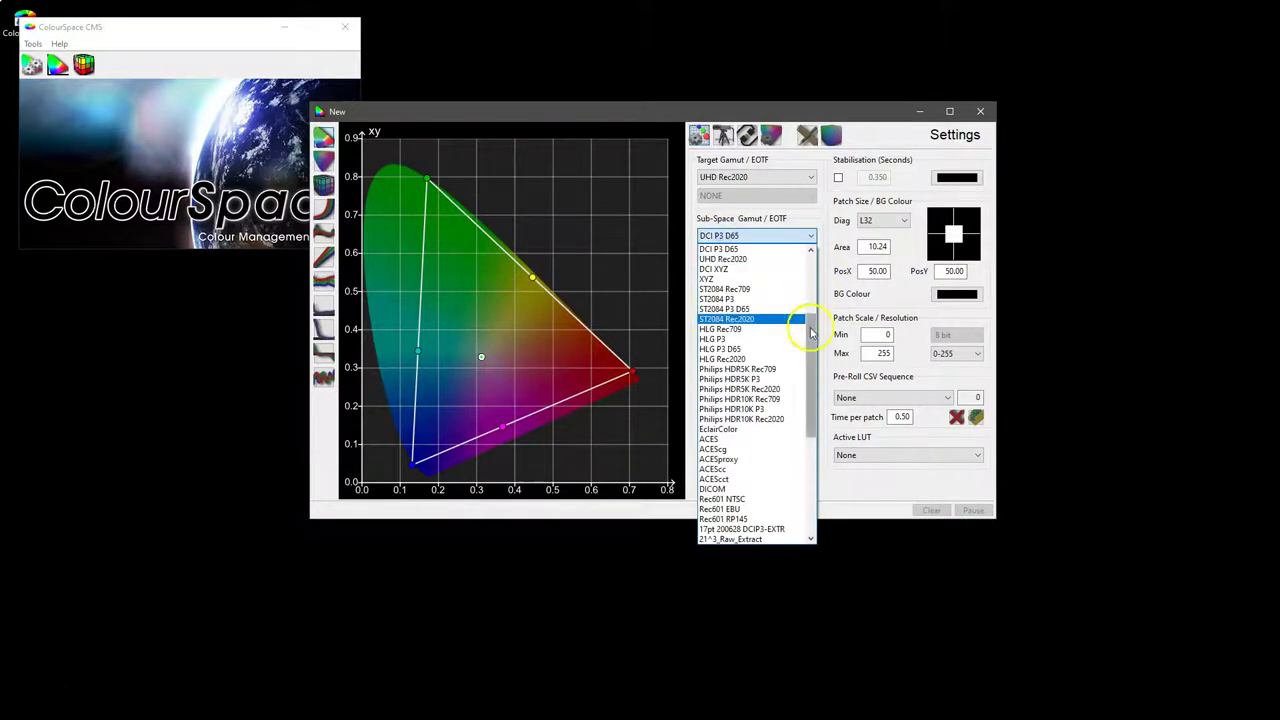
drag(812, 333, 812, 252)
click(724, 249)
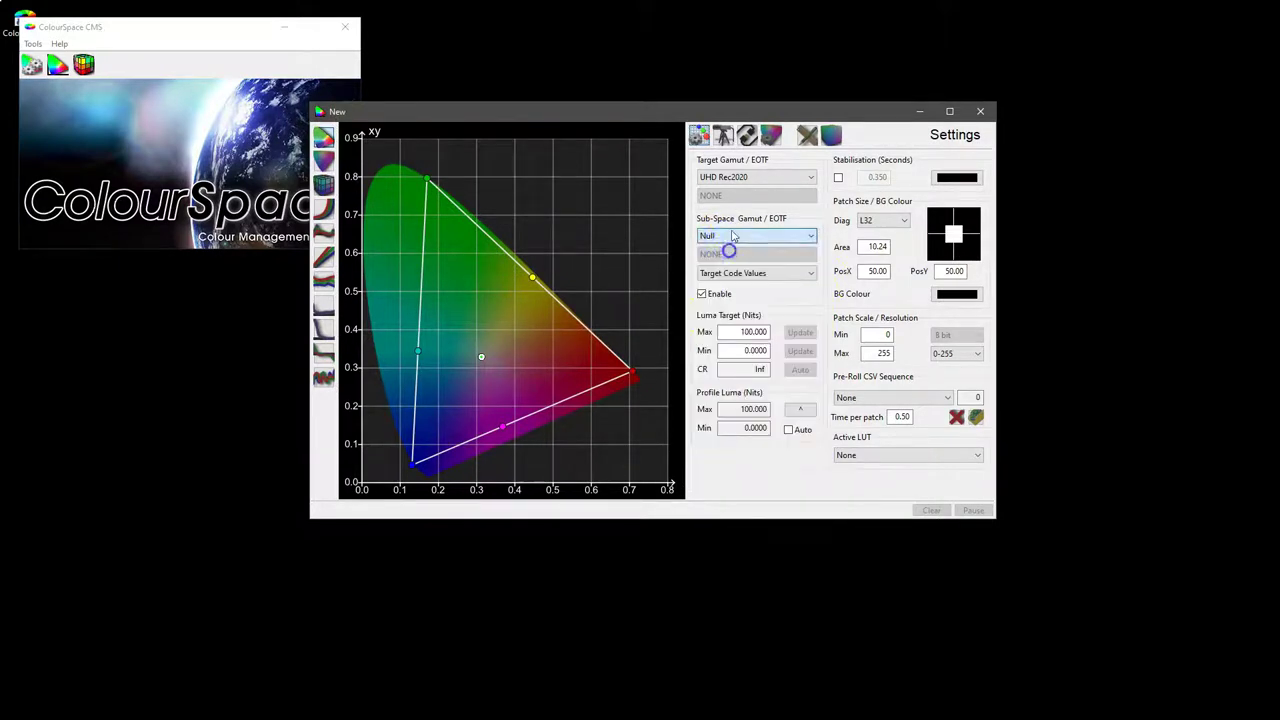
click(709, 295)
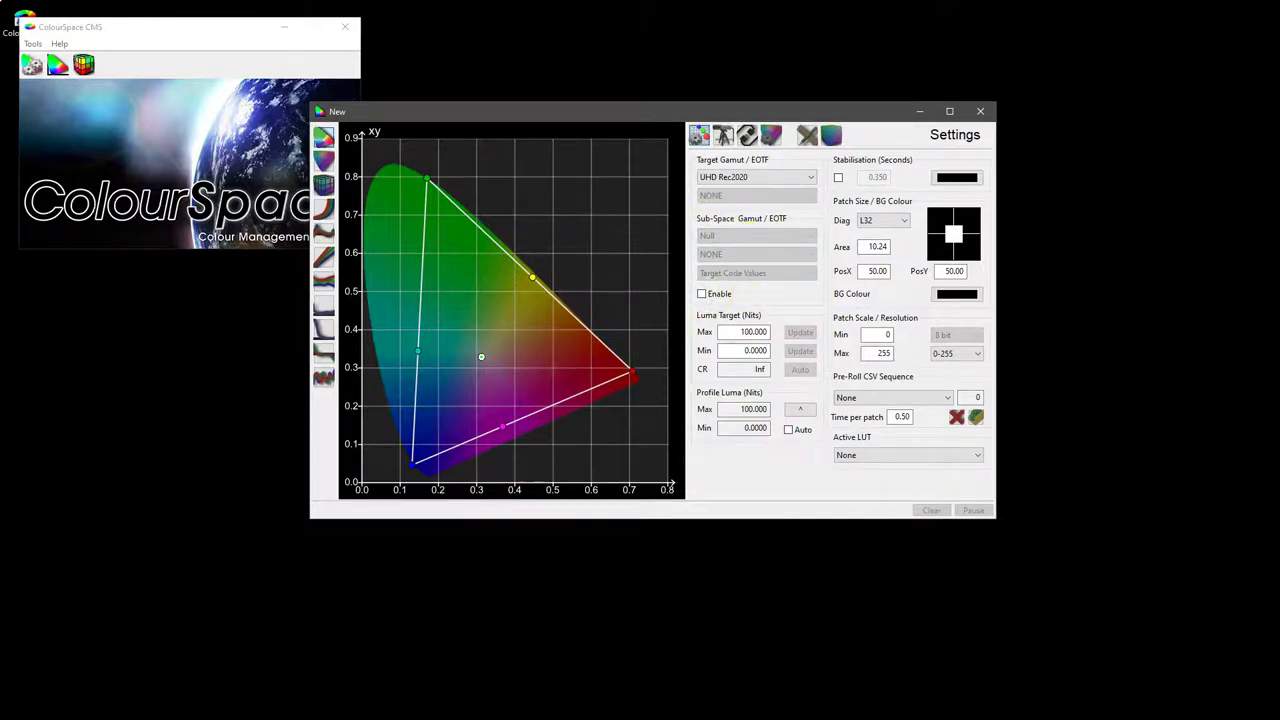
- Open the Light Illusion Profiling Manual at the Colour Sub-Space explanation
click(603, 377)
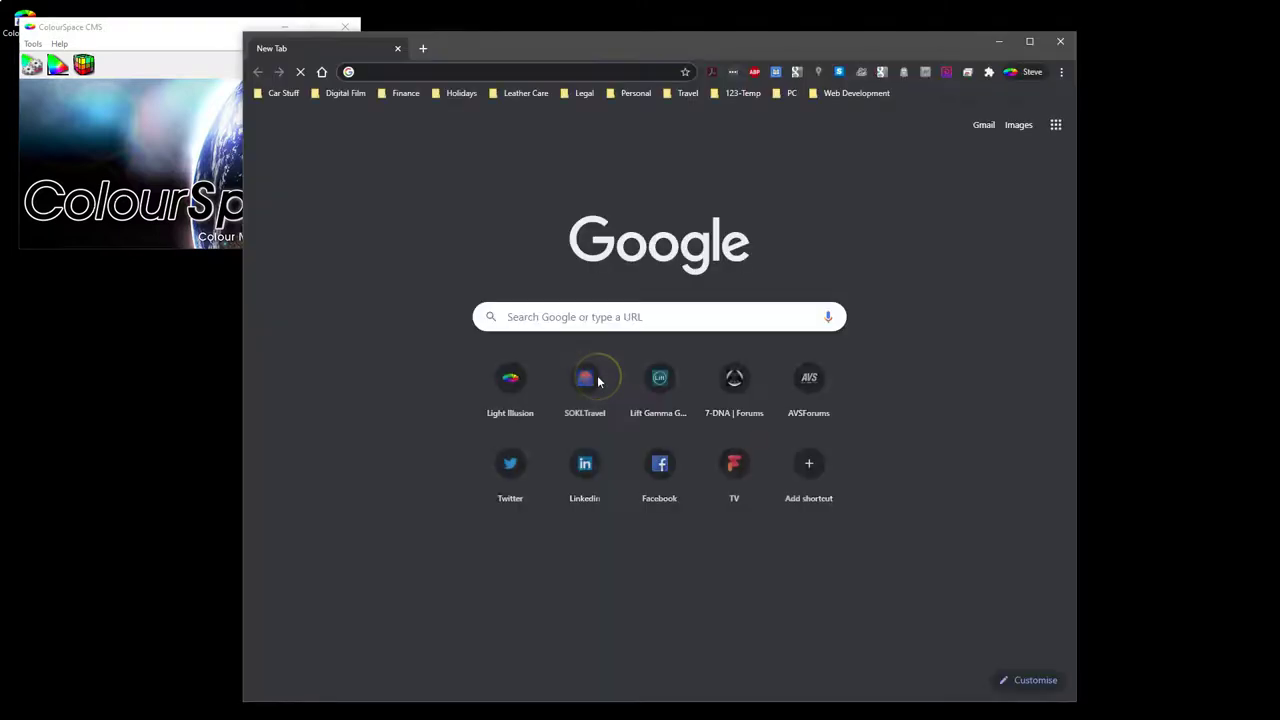
click(514, 404)
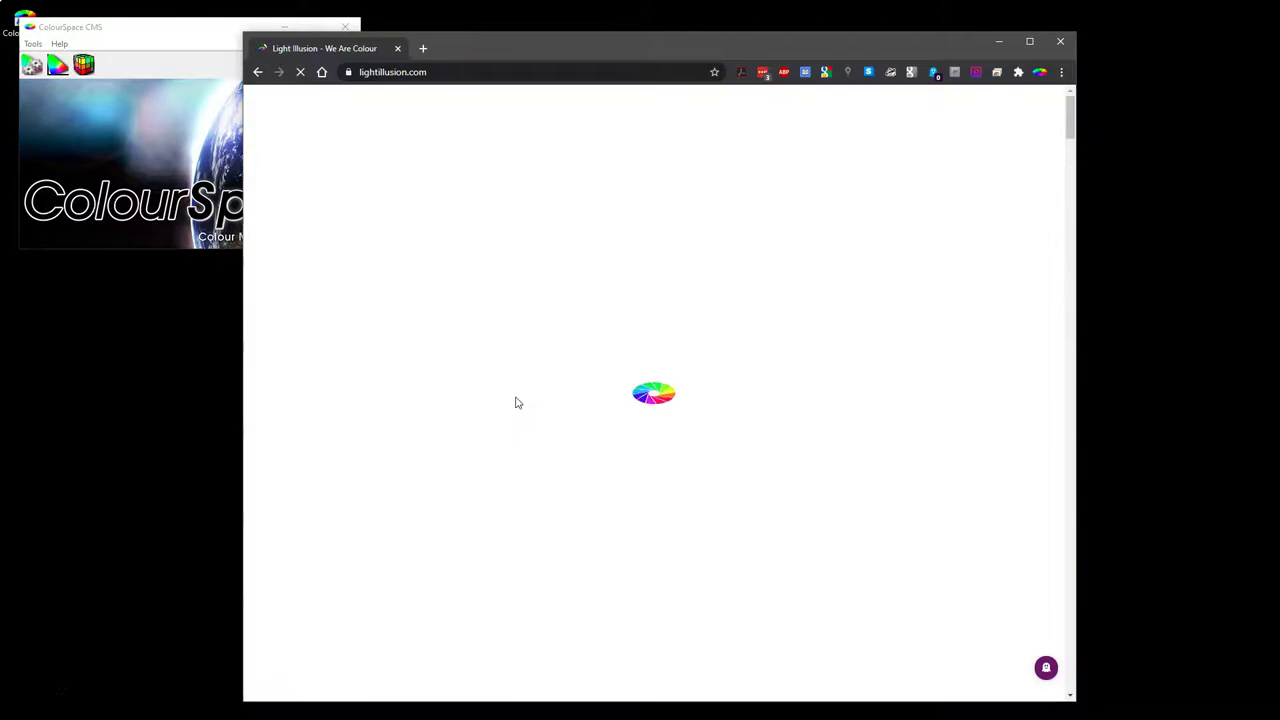
click(660, 290)
mouse_move(866, 118)
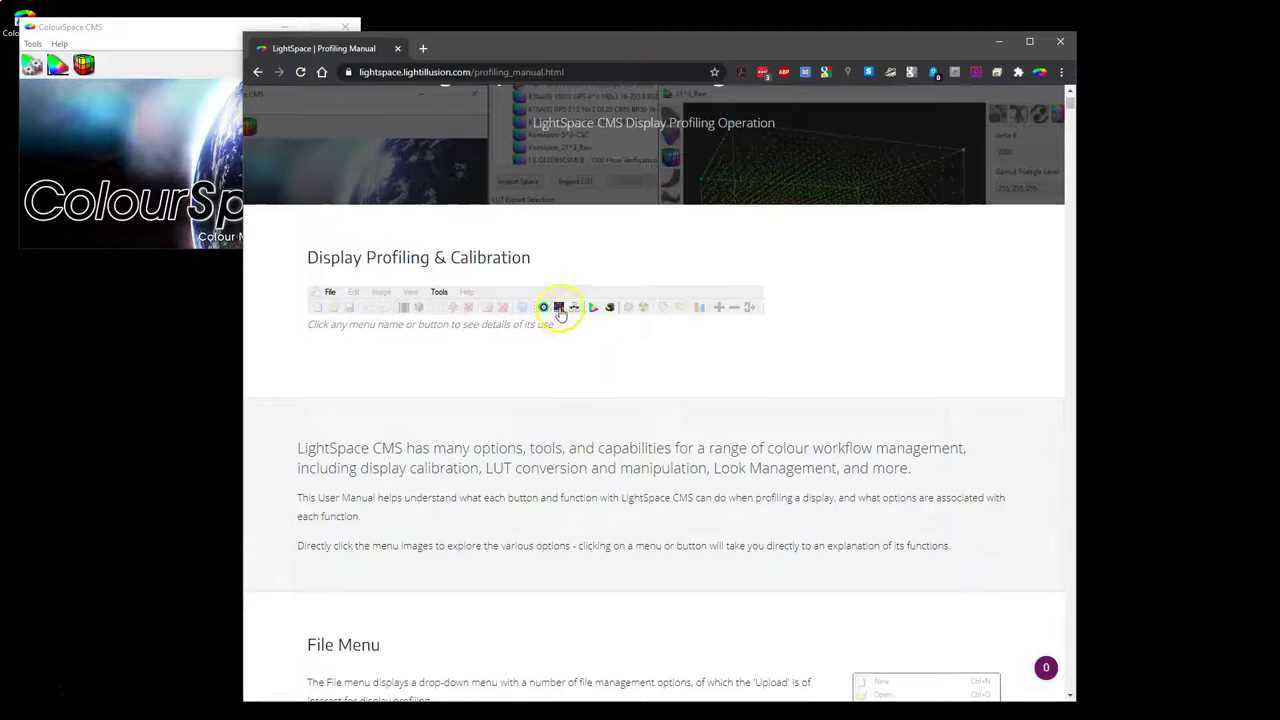
click(560, 307)
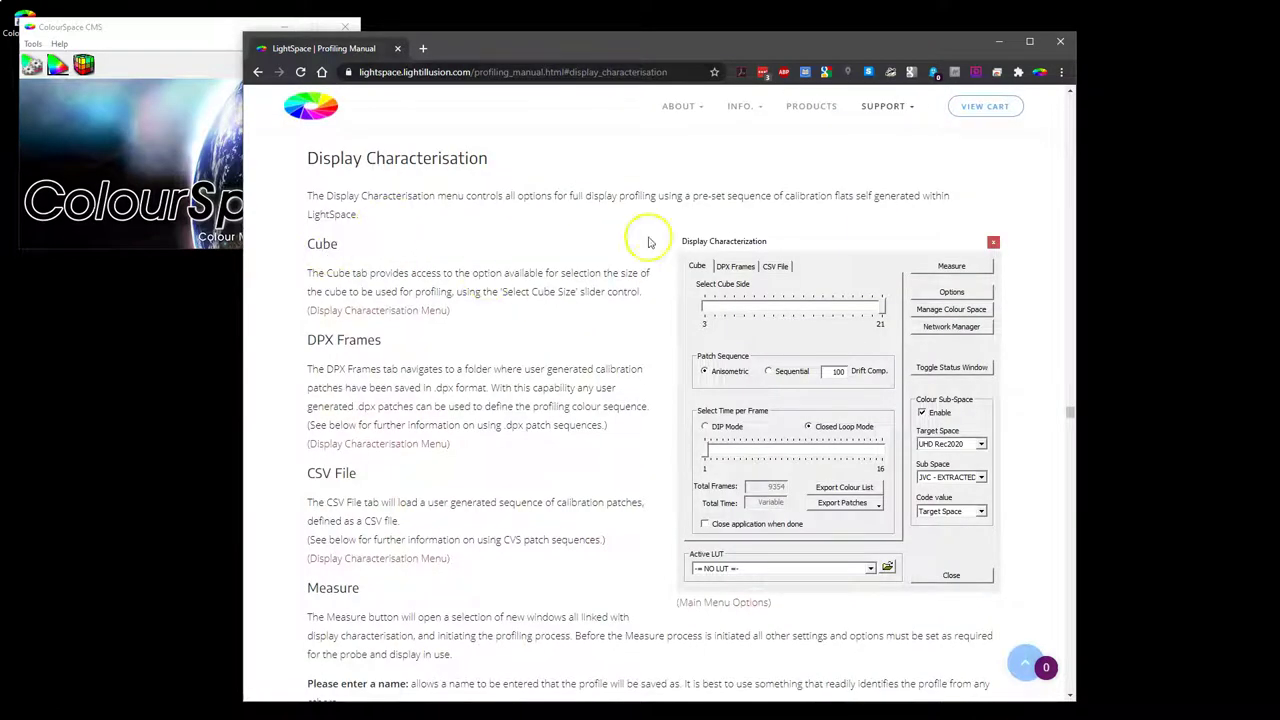
click(944, 420)
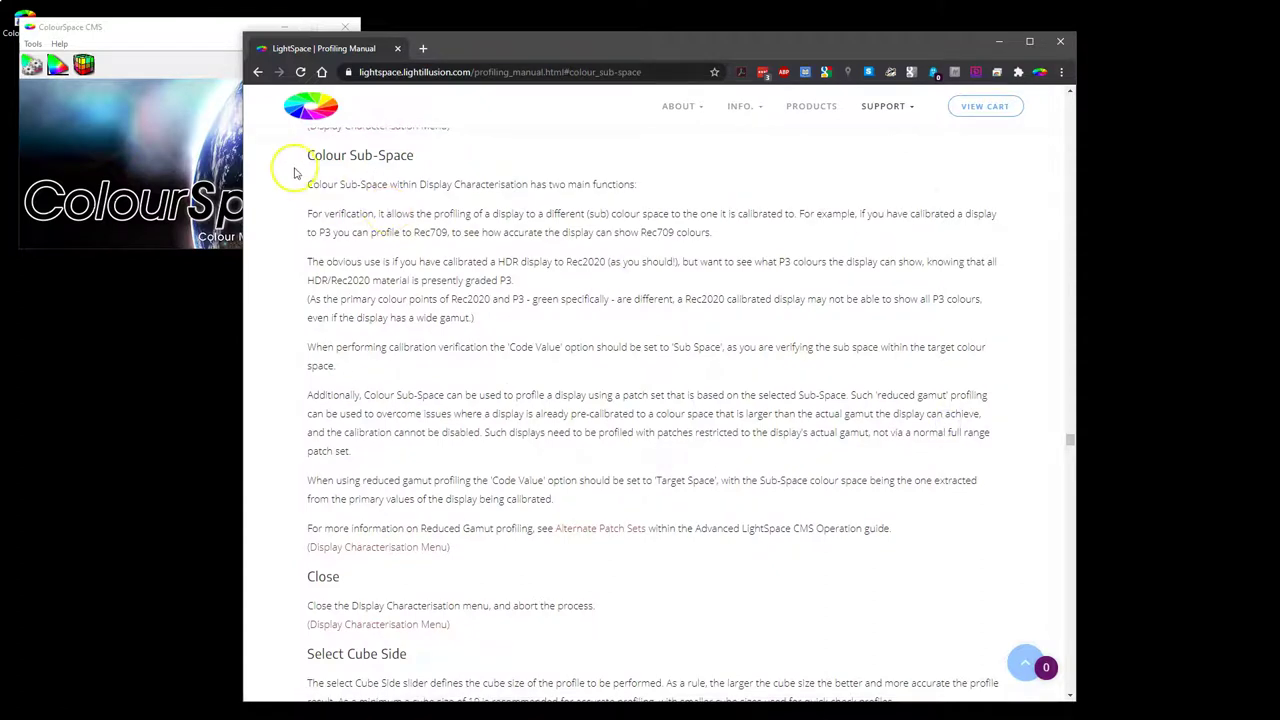
- Follow the Alternate Patch Sets link from the Colour Sub-Space text
drag(298, 146, 475, 565)
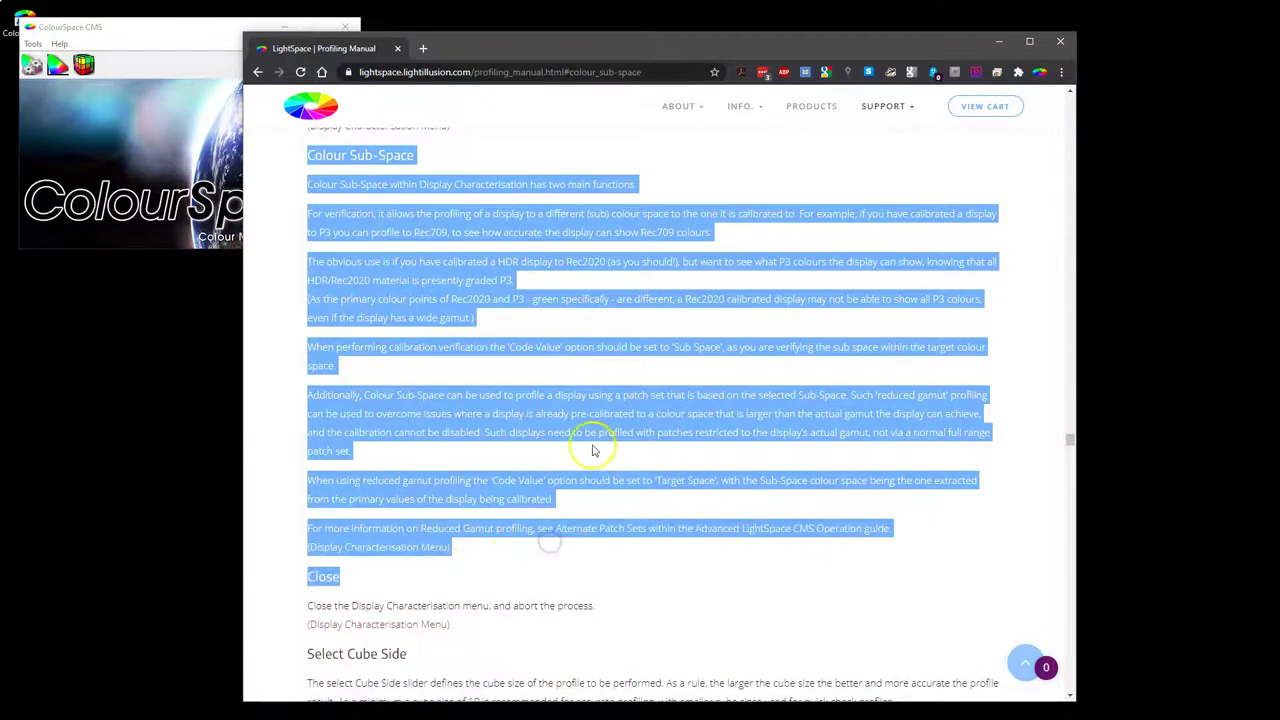
click(540, 330)
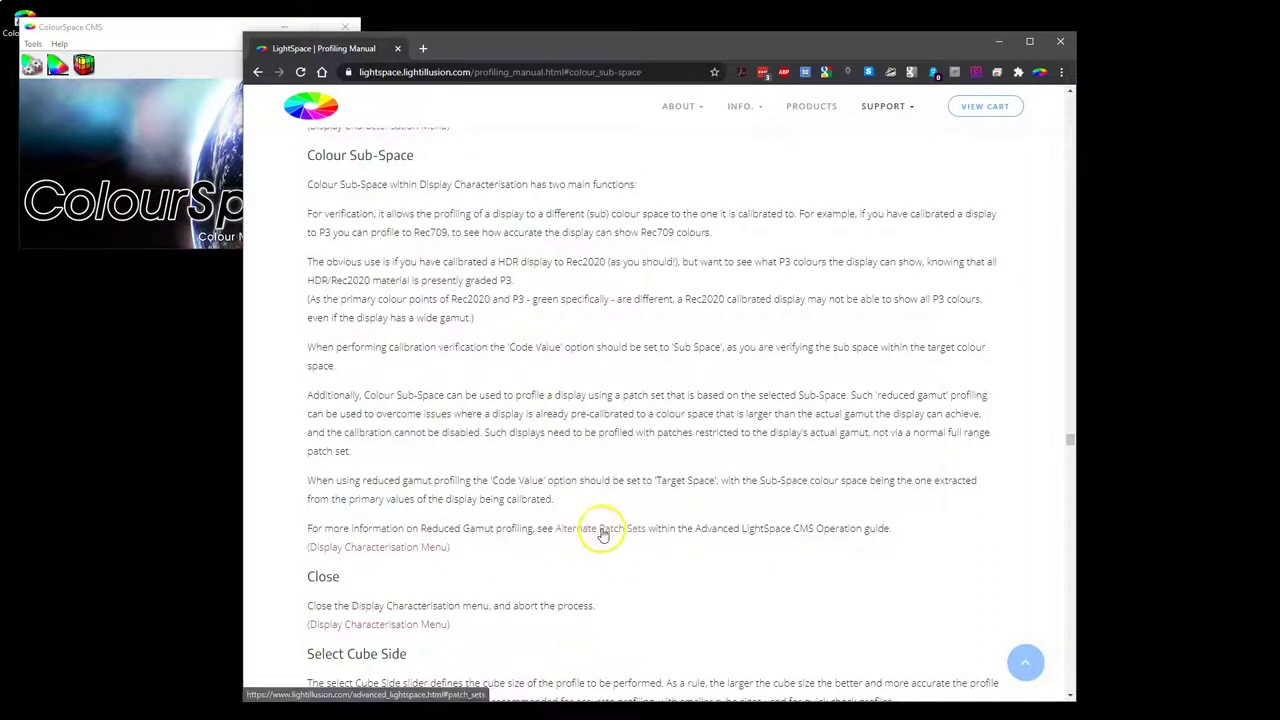
click(580, 530)
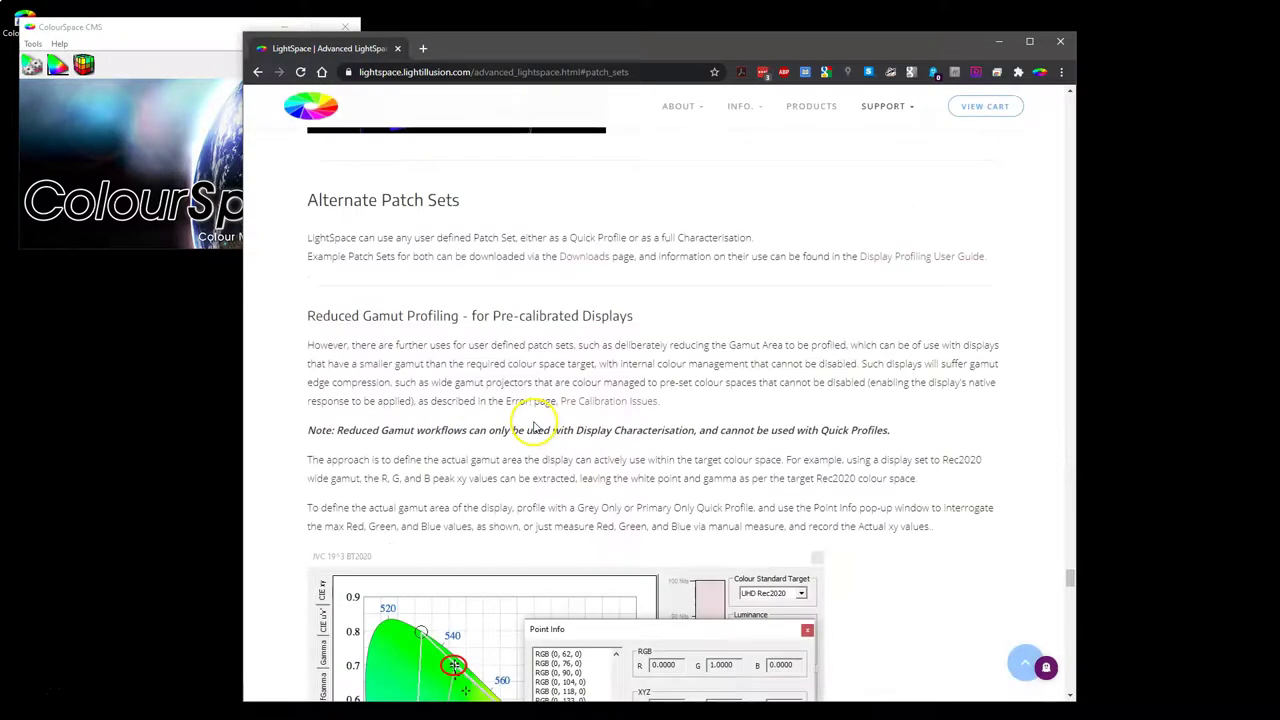
- Scroll through Reduced Gamut Profiling past the Point Info and Display Characterization images
scroll(535, 425, down, 2)
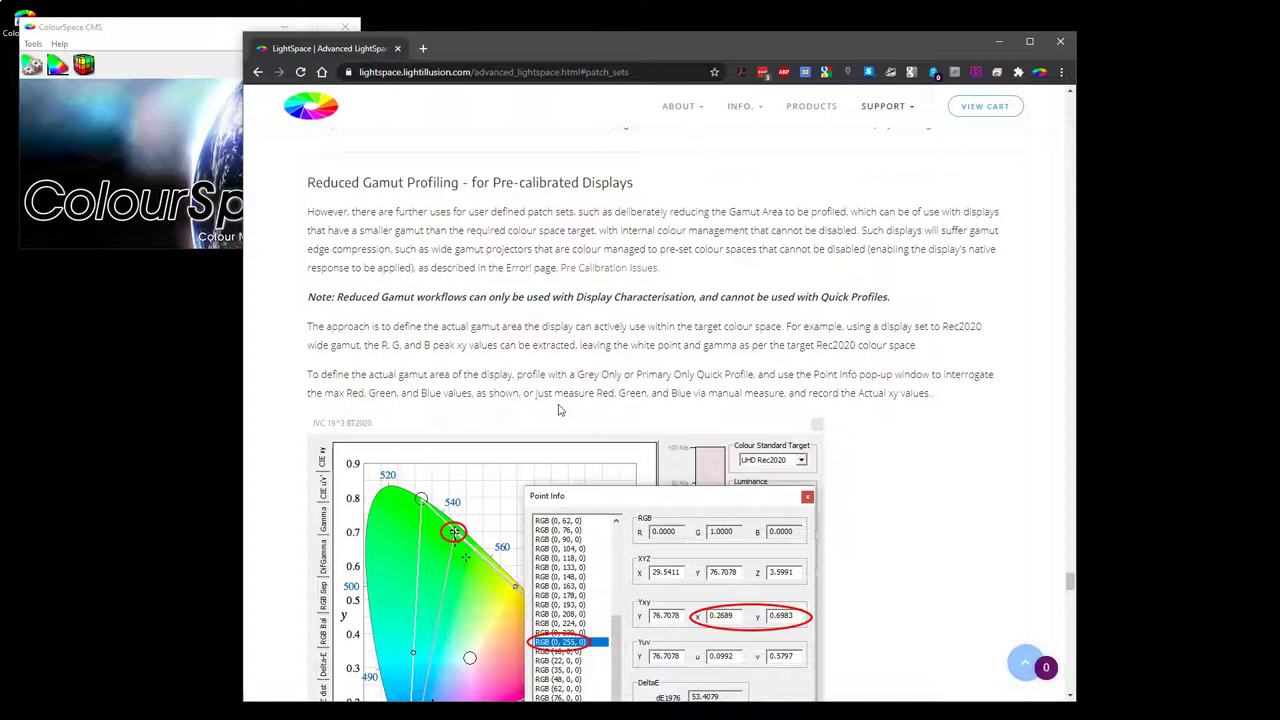
scroll(559, 410, down, 4)
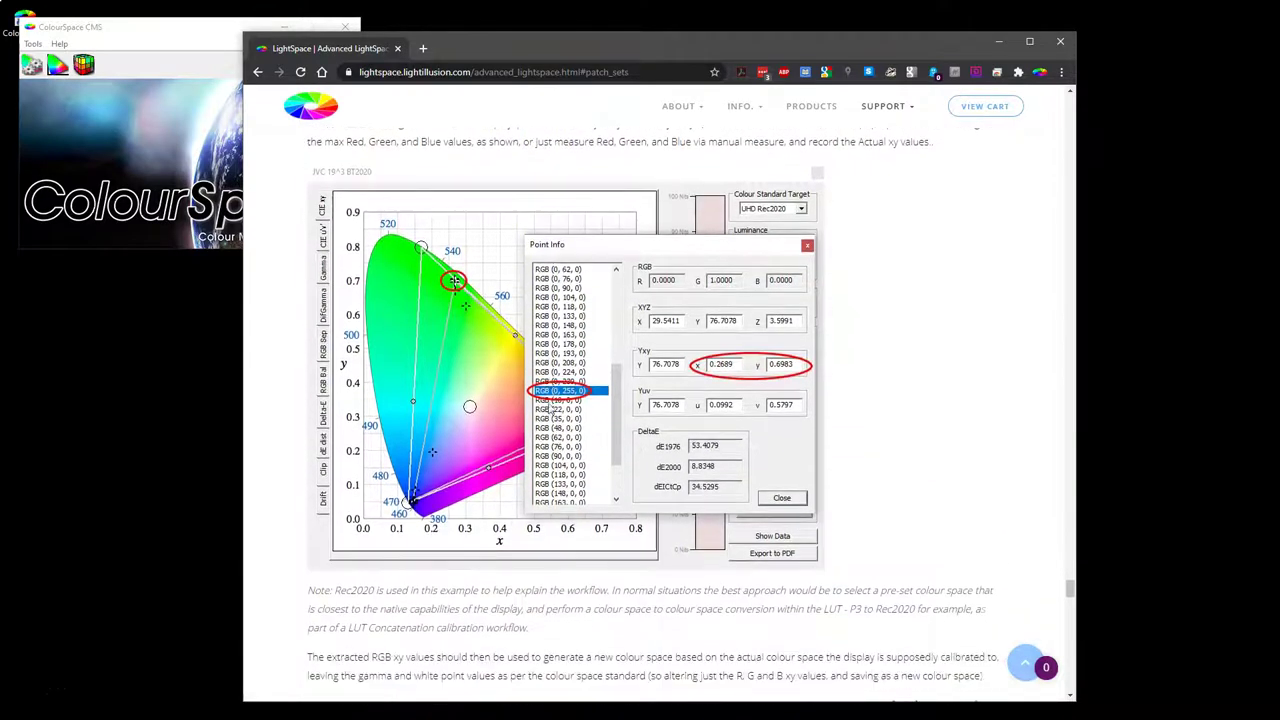
scroll(548, 407, down, 3)
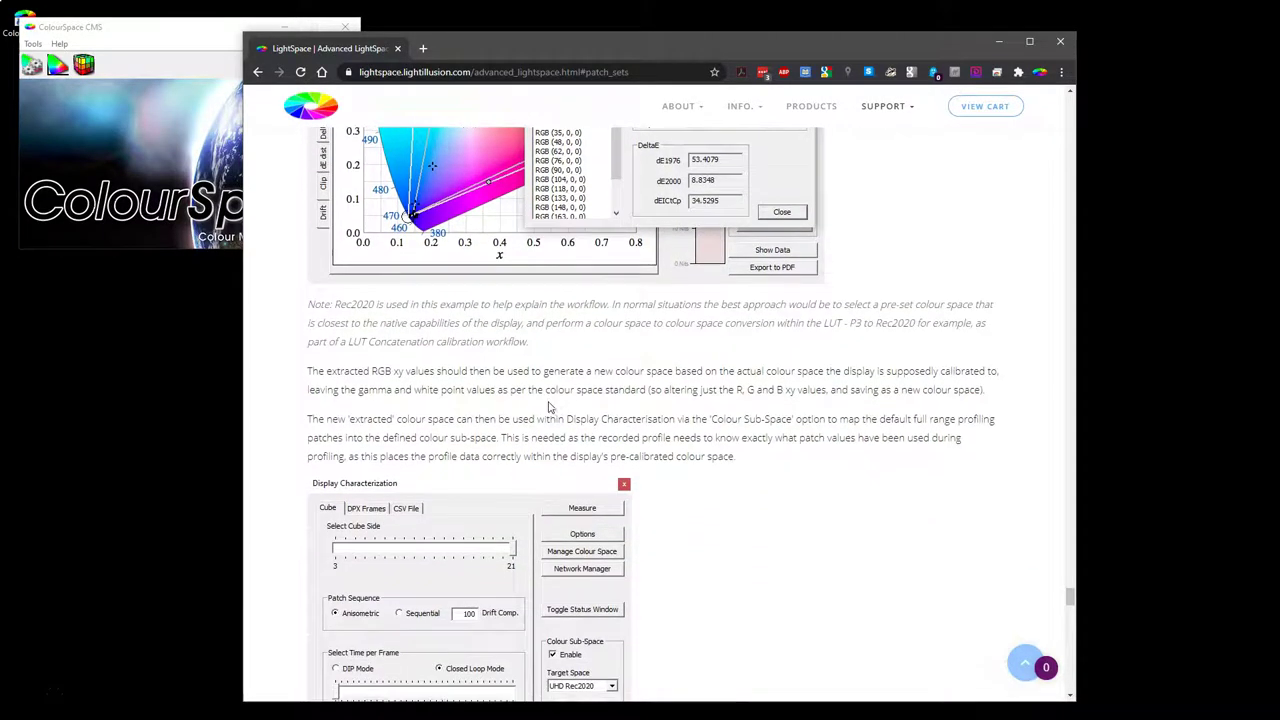
scroll(548, 407, down, 1)
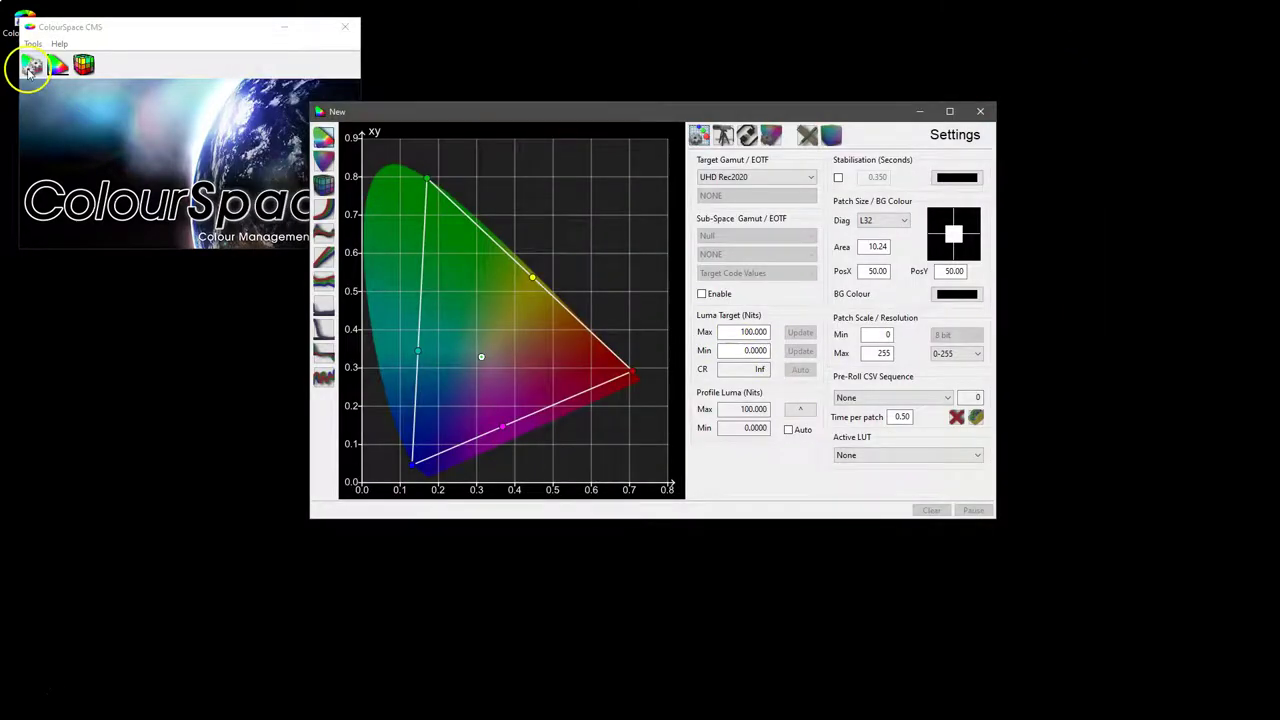
- Select the Konvision-Full-Raw EXT profile under the user profiles in Manage Spaces
click(31, 66)
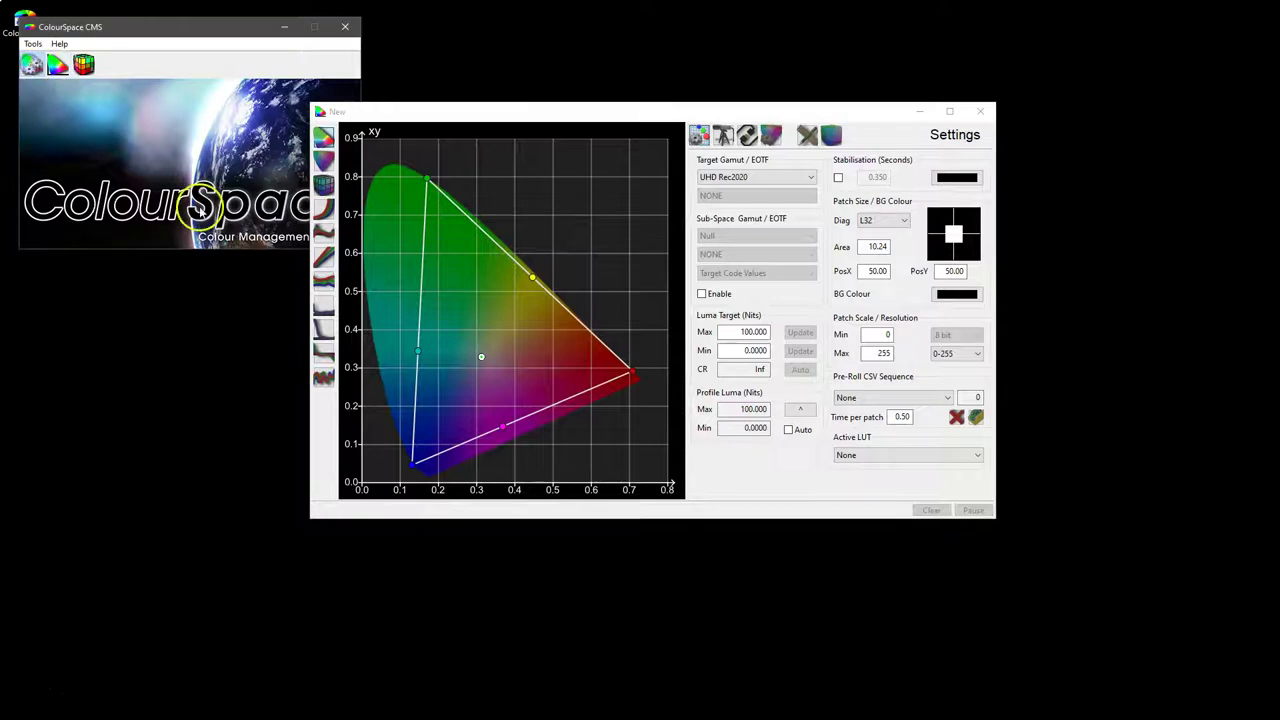
click(57, 179)
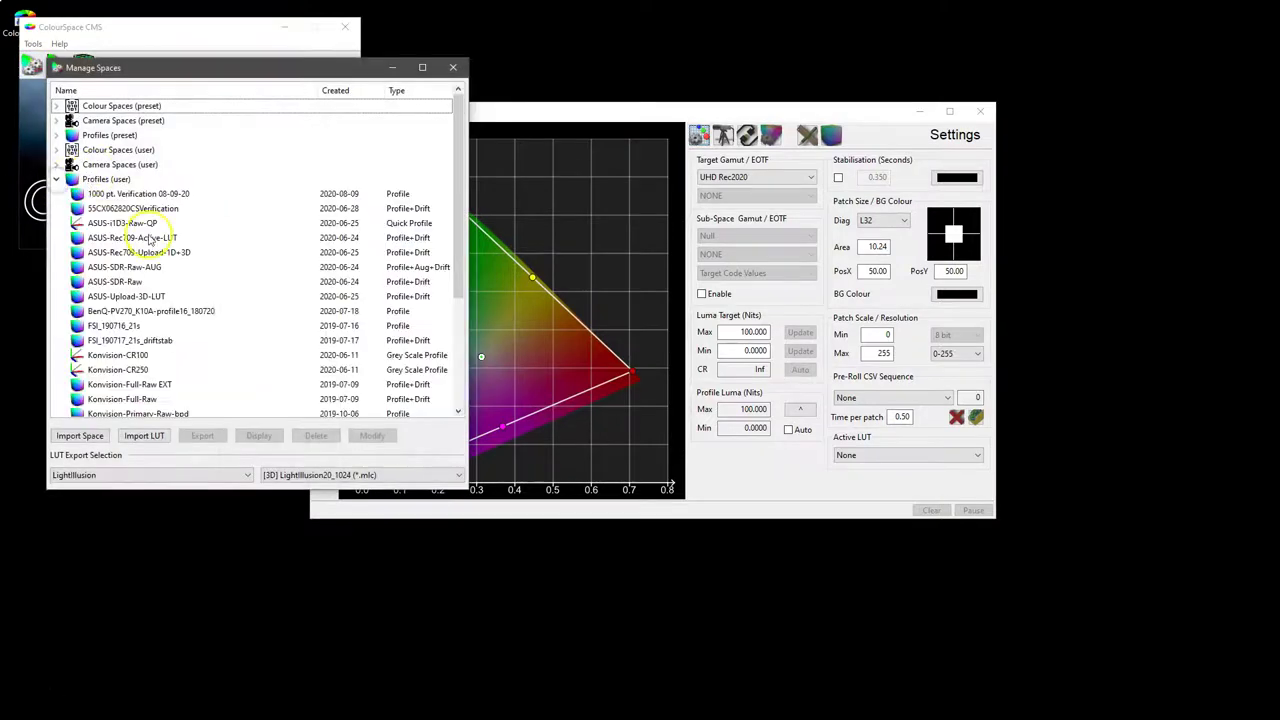
scroll(128, 228, down, 4)
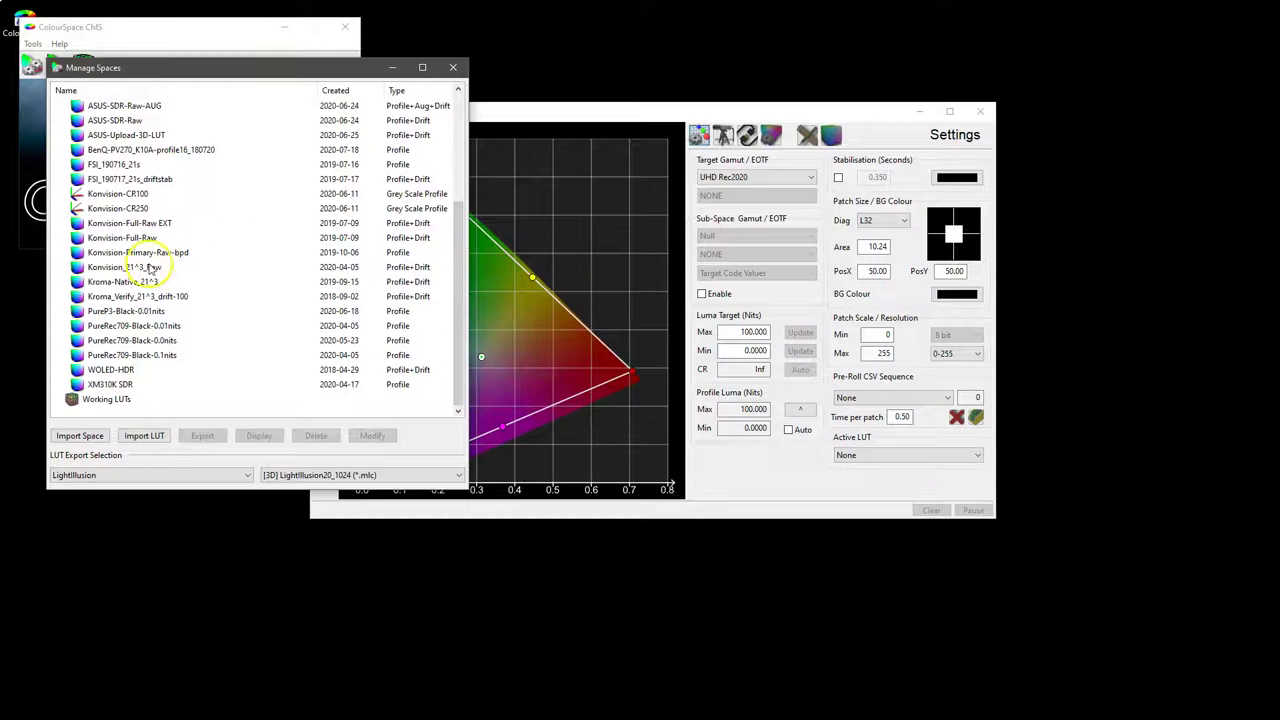
click(130, 238)
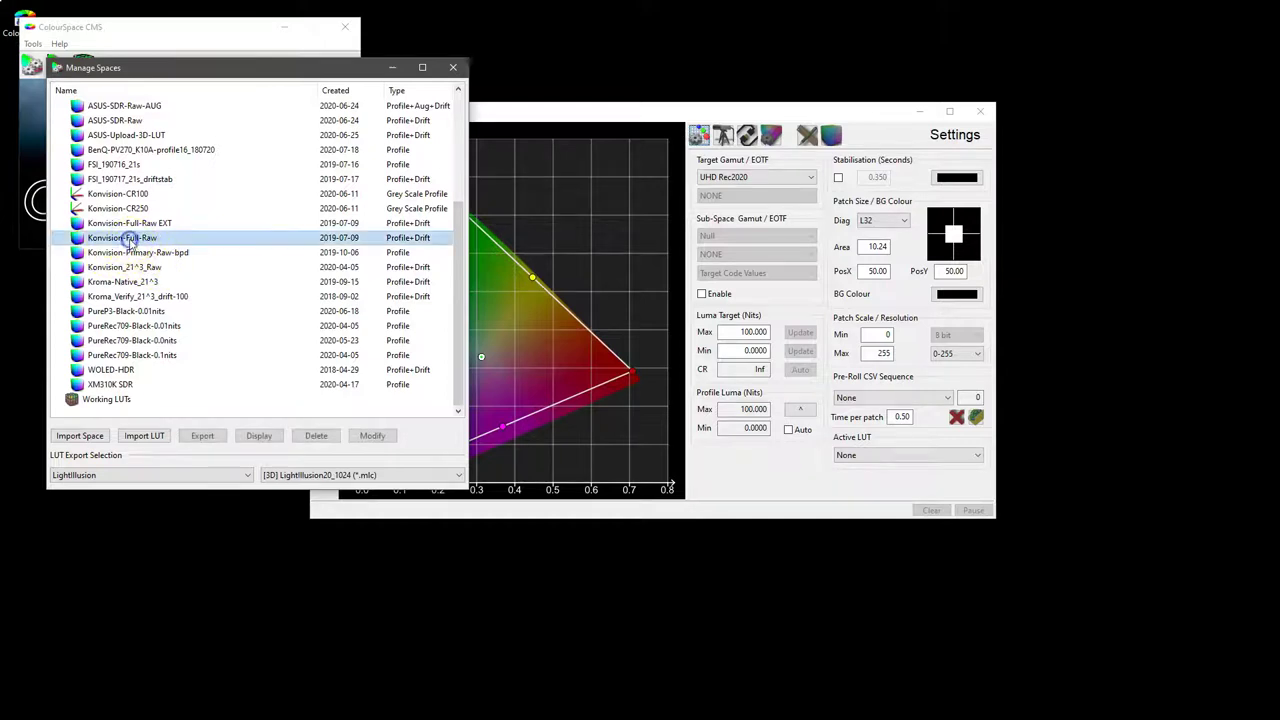
click(127, 225)
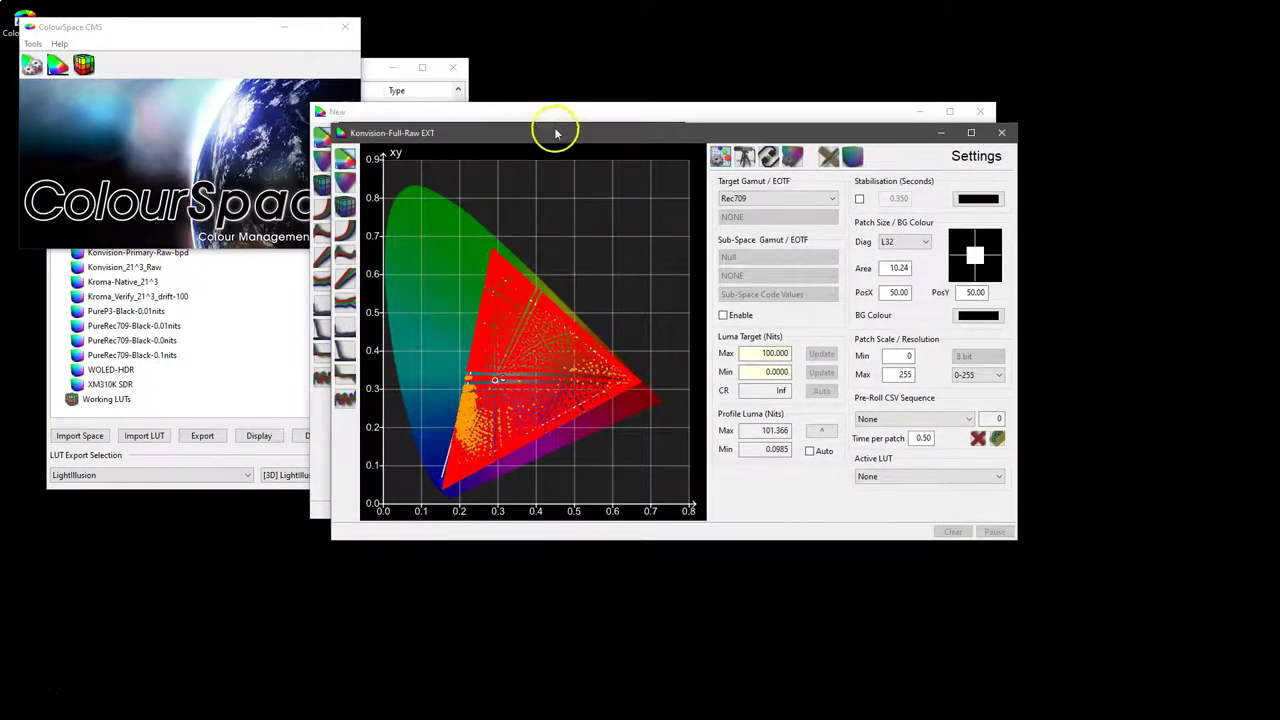
- Zoom into the Konvision-Full-Raw EXT gamut plot, then close it and return to the manager
drag(557, 129, 465, 84)
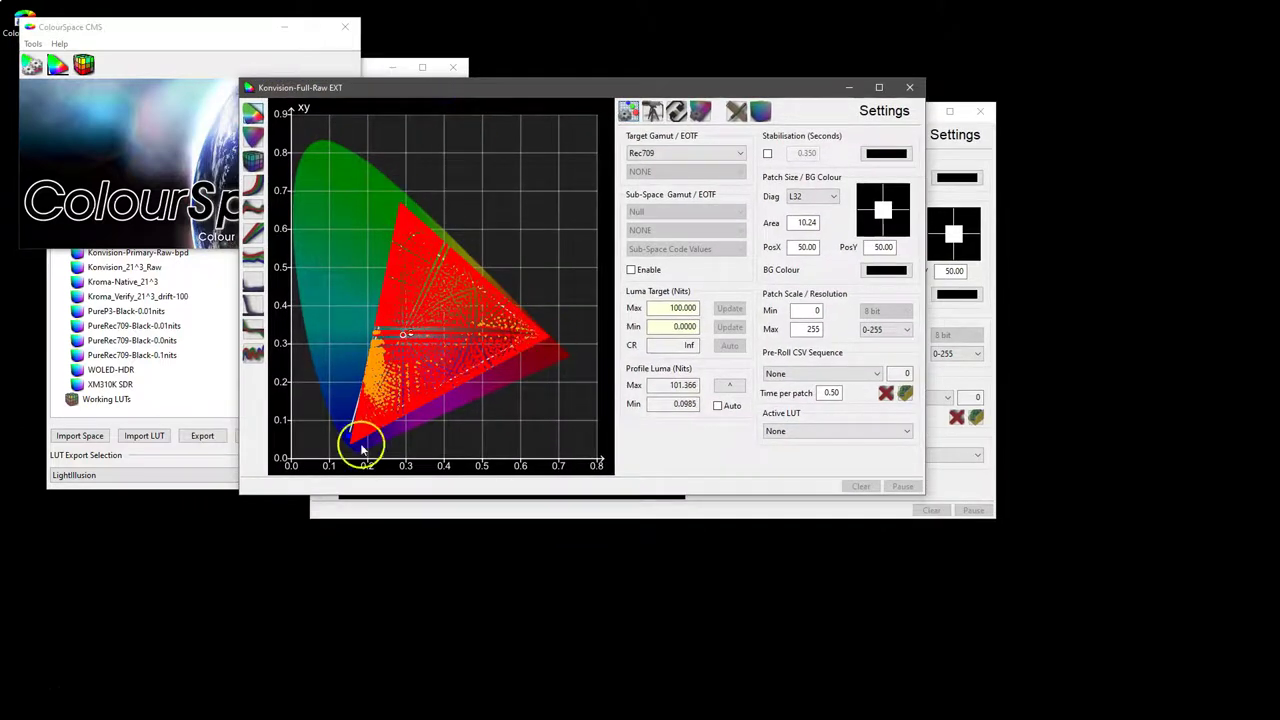
scroll(455, 343, up, 1)
scroll(455, 343, up, 1)
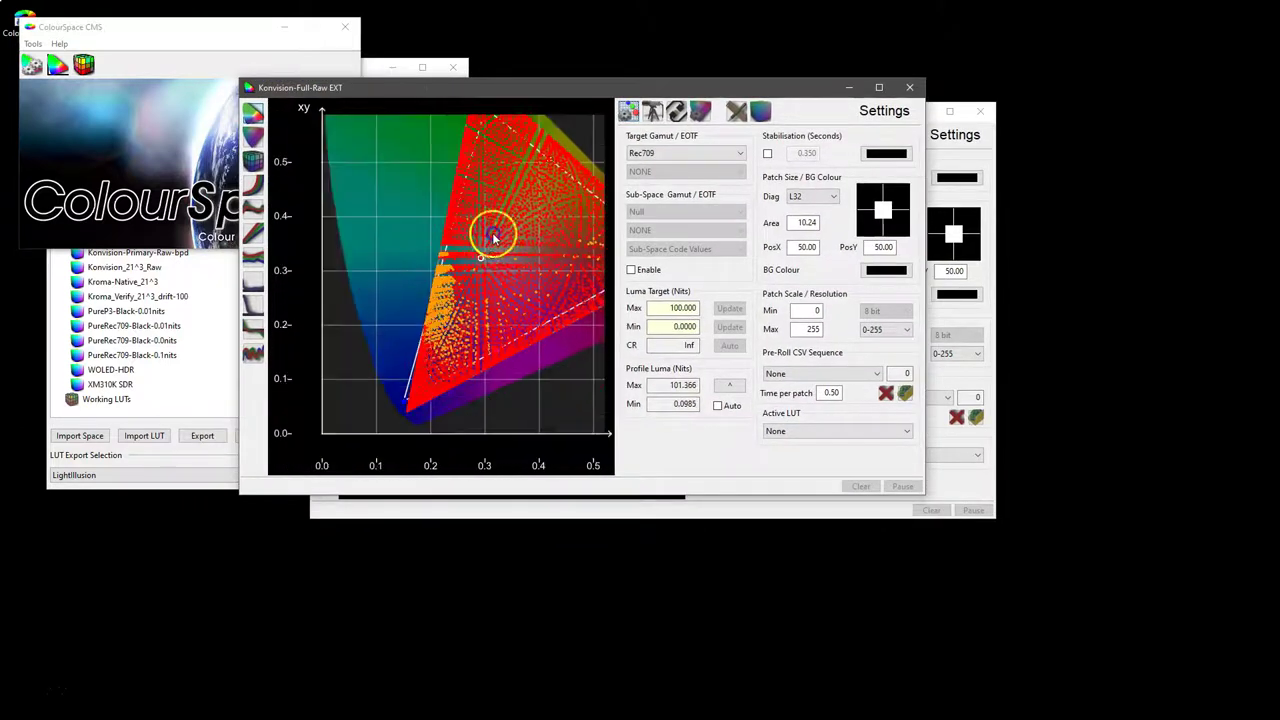
drag(494, 266, 438, 318)
click(909, 87)
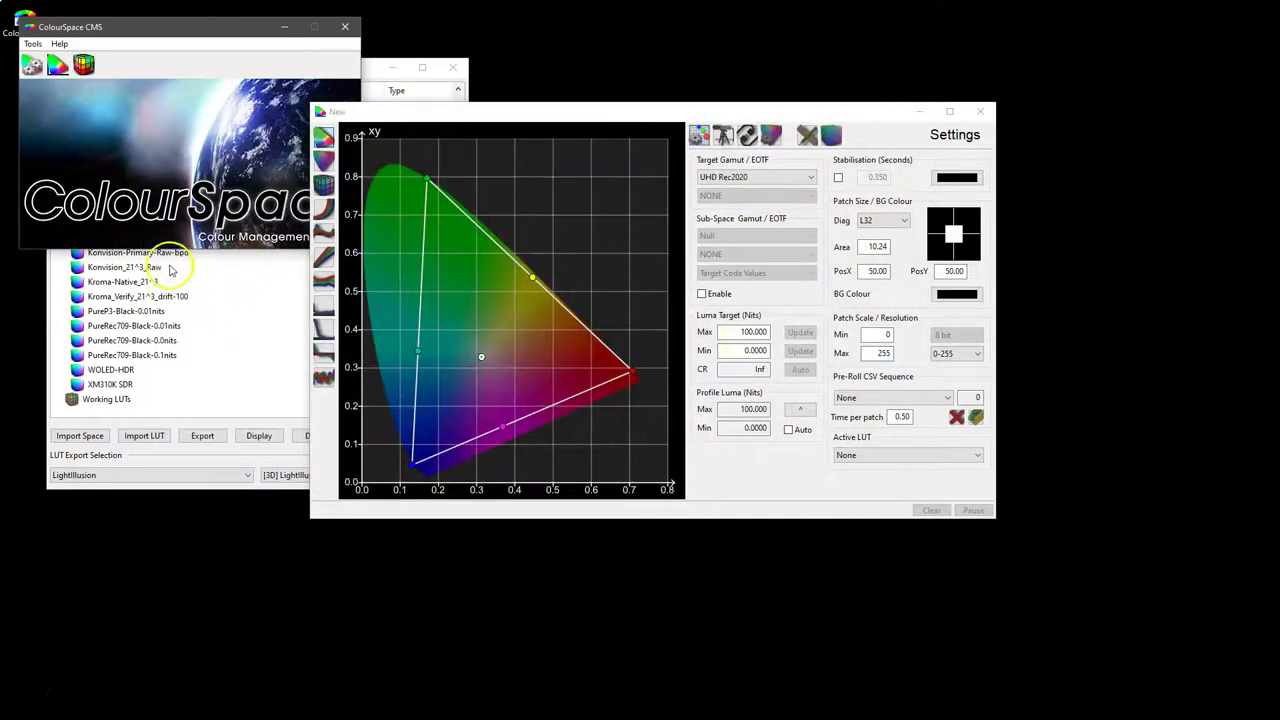
click(180, 257)
- Inspect Konvision-Full-Raw EXT's output name in Modify, close without saving, and exit Manage Spaces
click(150, 223)
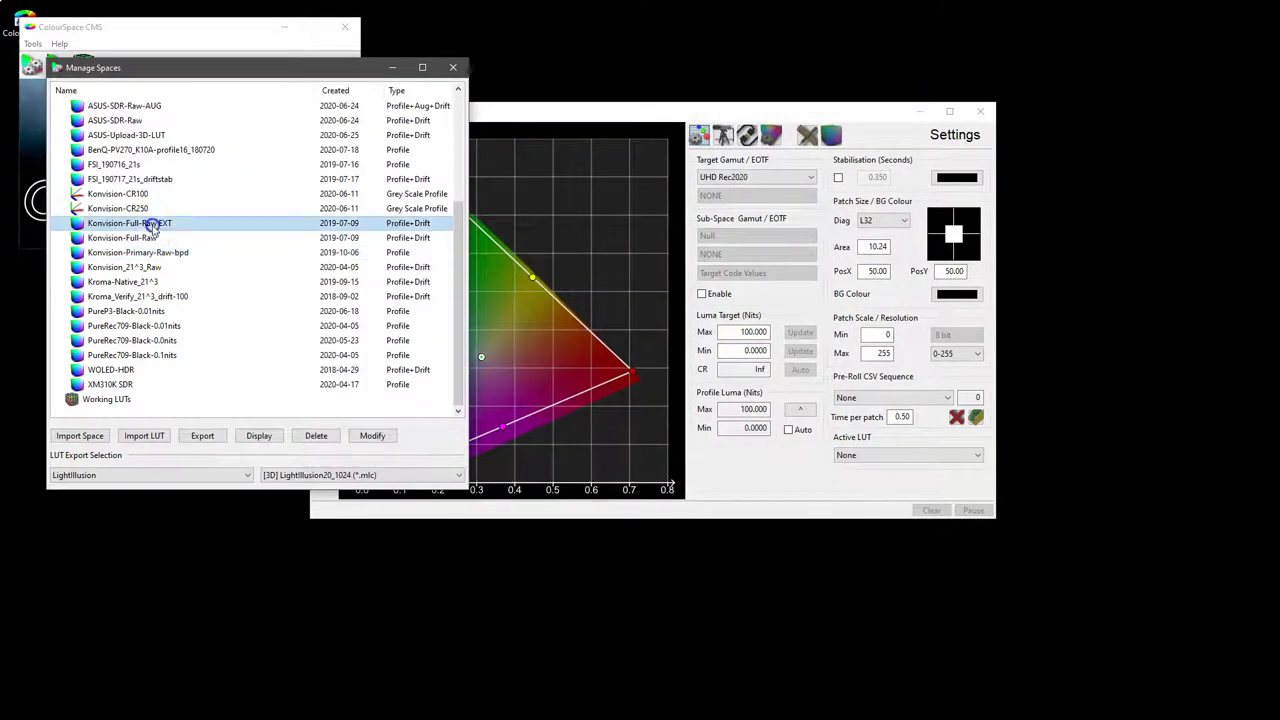
click(372, 436)
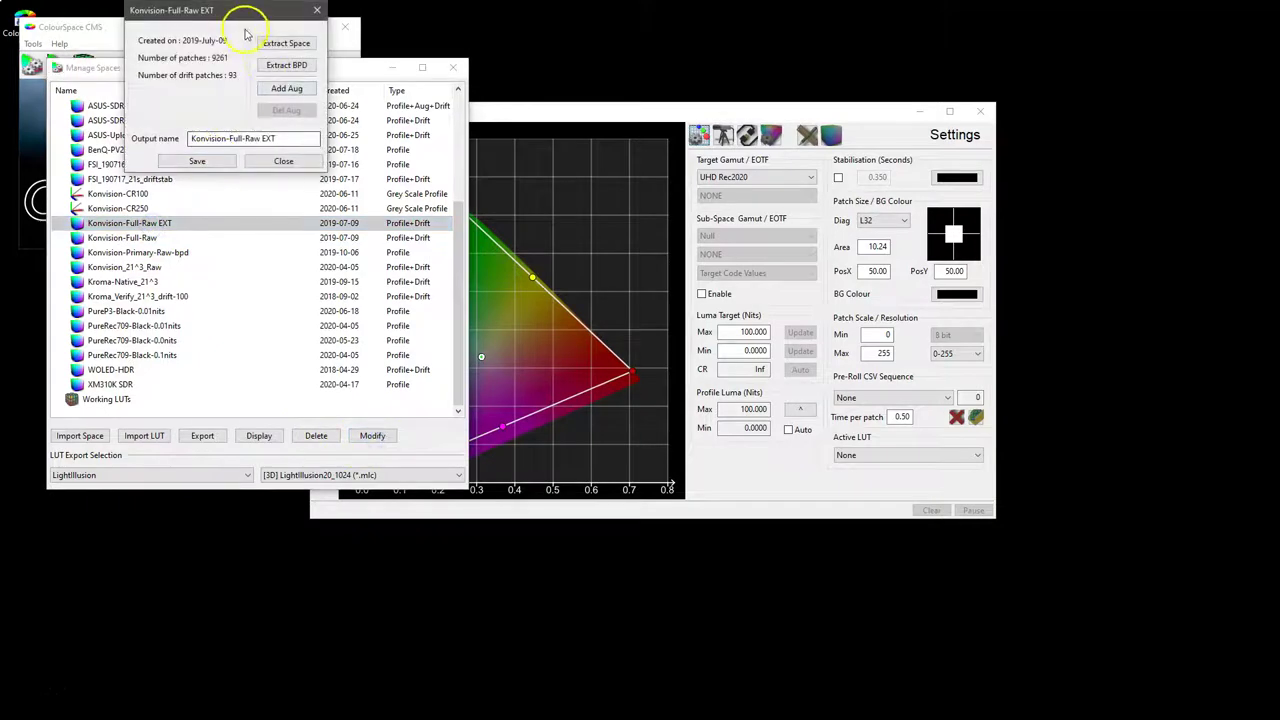
click(283, 138)
click(264, 138)
double_click(264, 138)
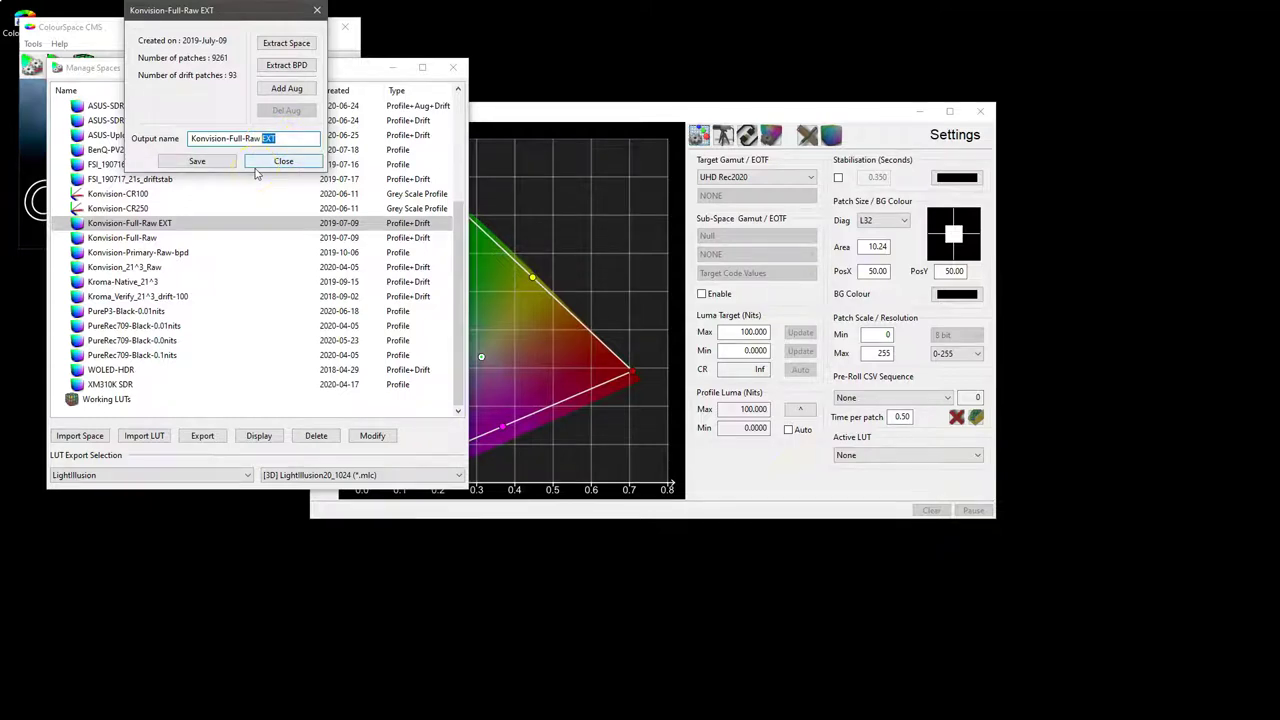
click(277, 164)
click(451, 67)
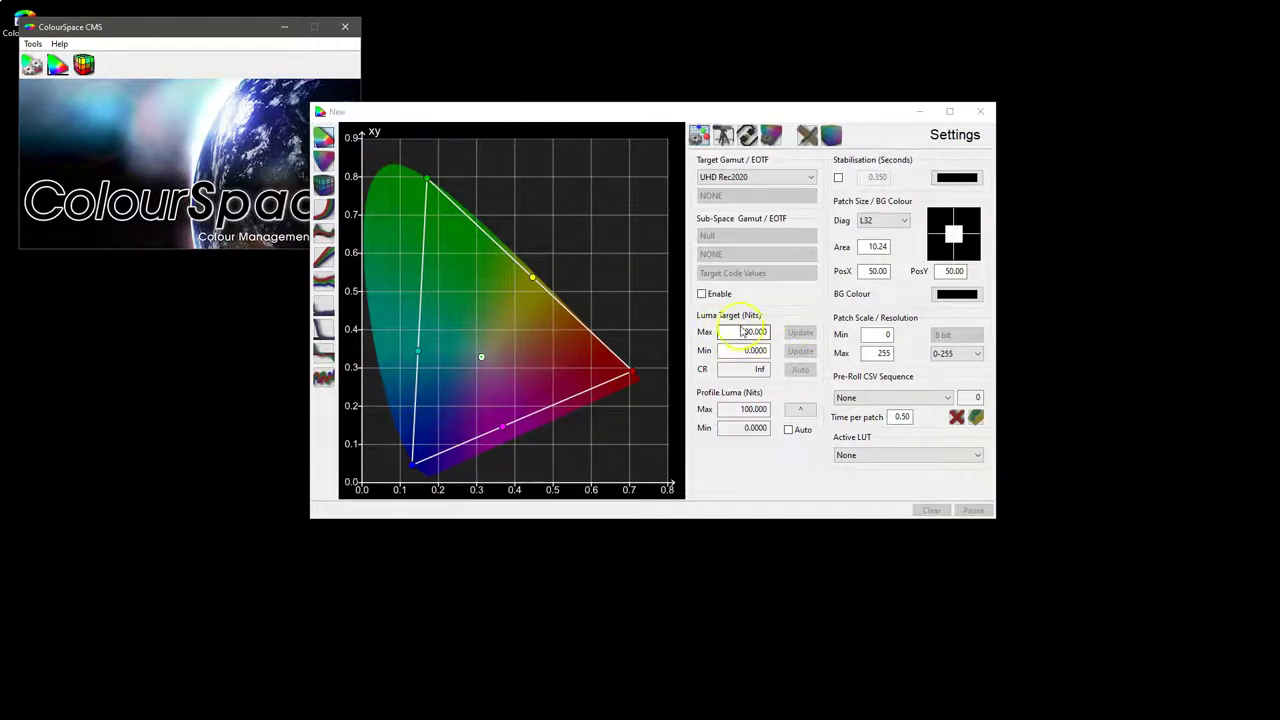
- Try Camera Rec709 and then Camera Arri Alexa as the target gamut
click(745, 180)
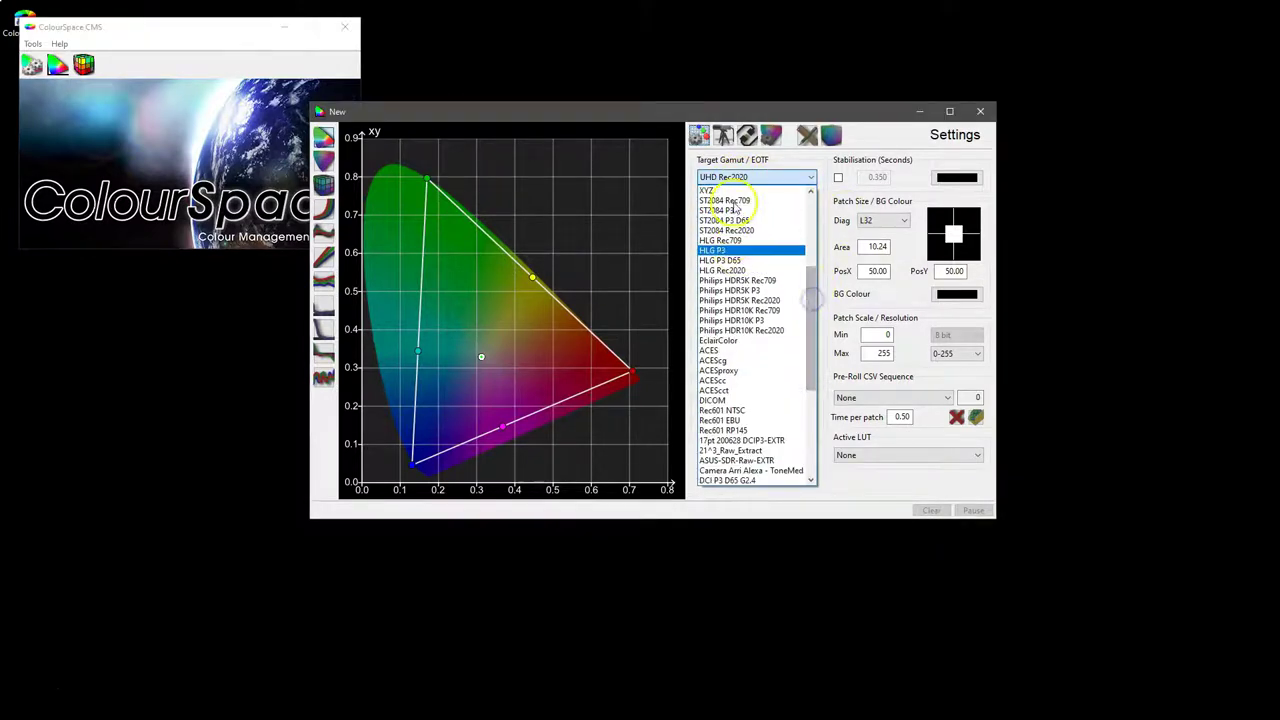
drag(811, 290, 812, 241)
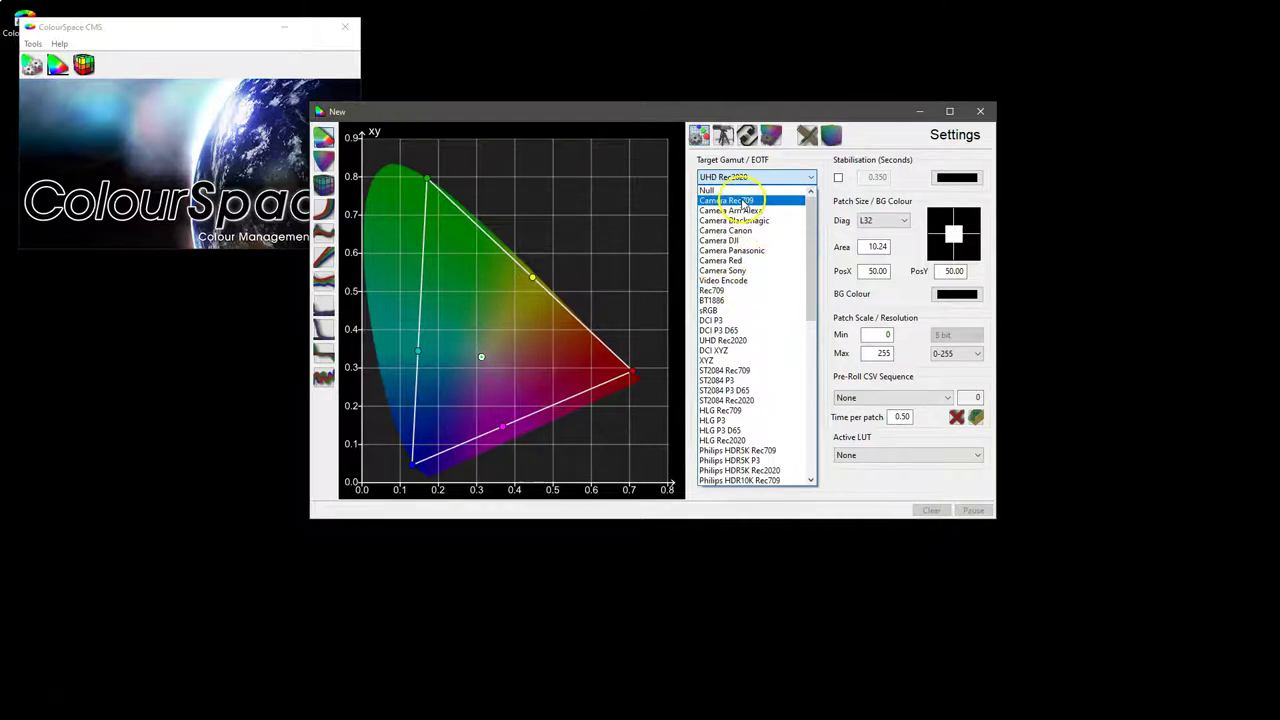
click(743, 201)
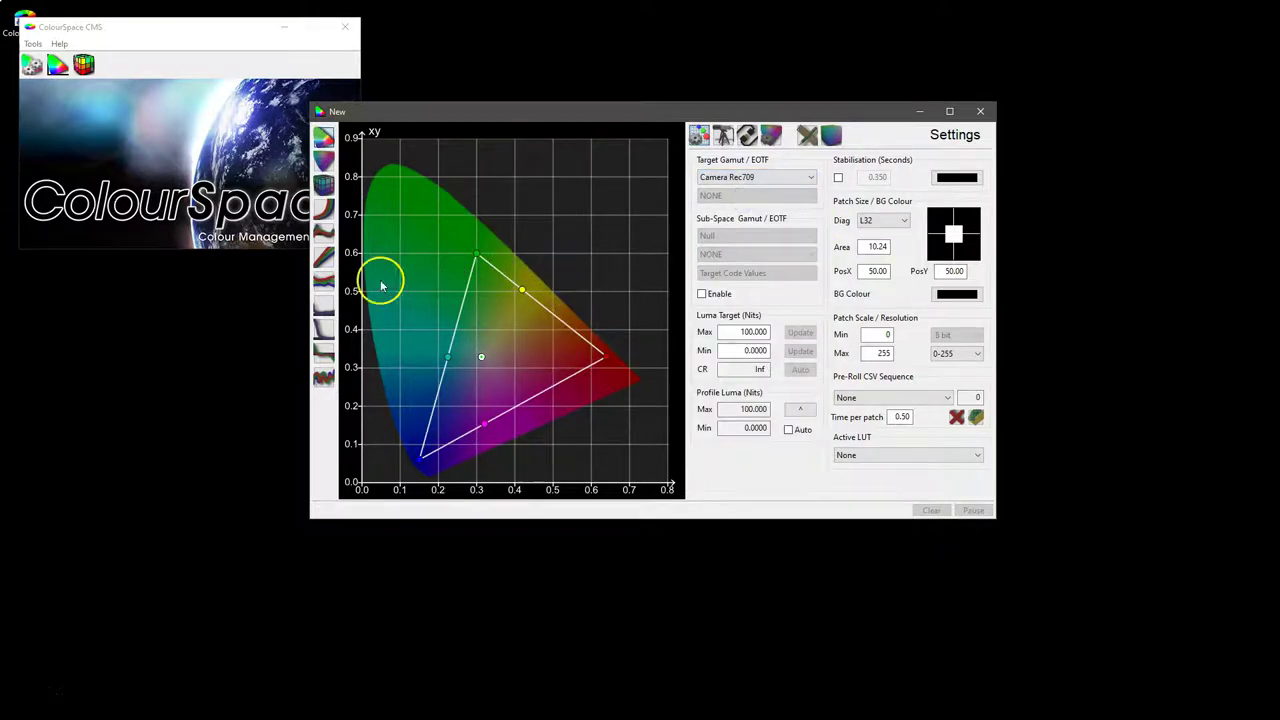
click(733, 177)
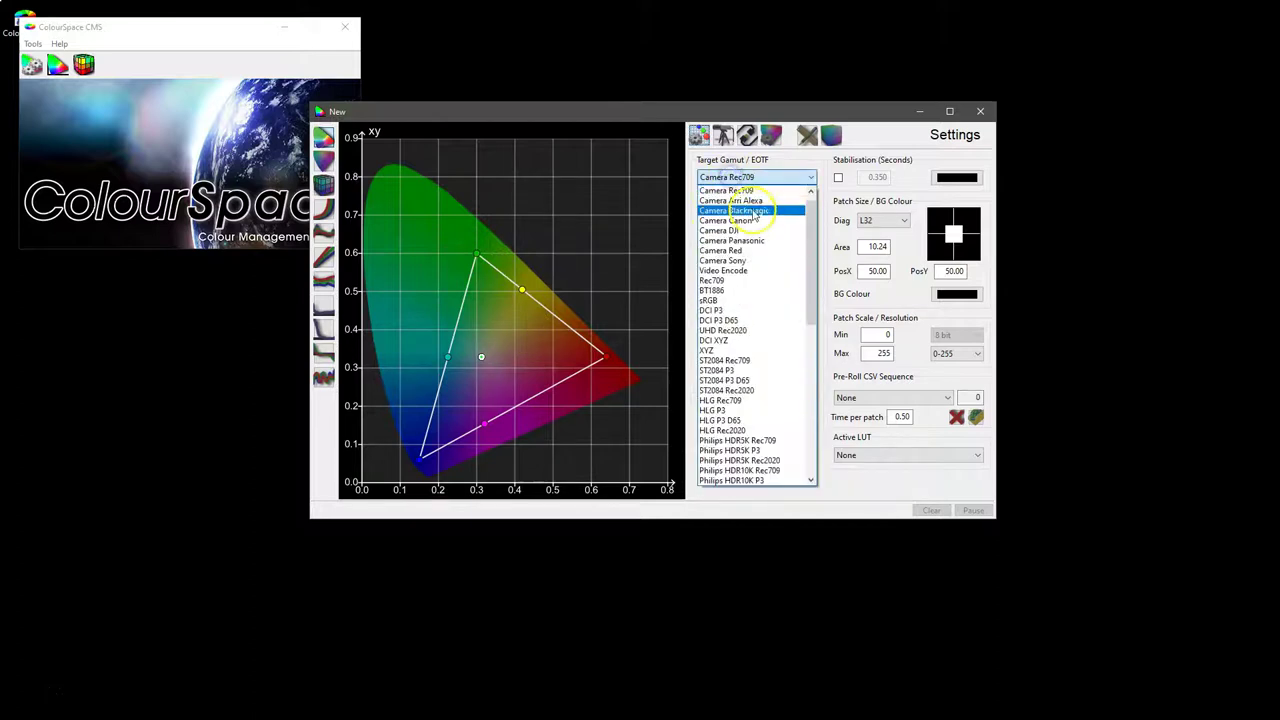
click(750, 203)
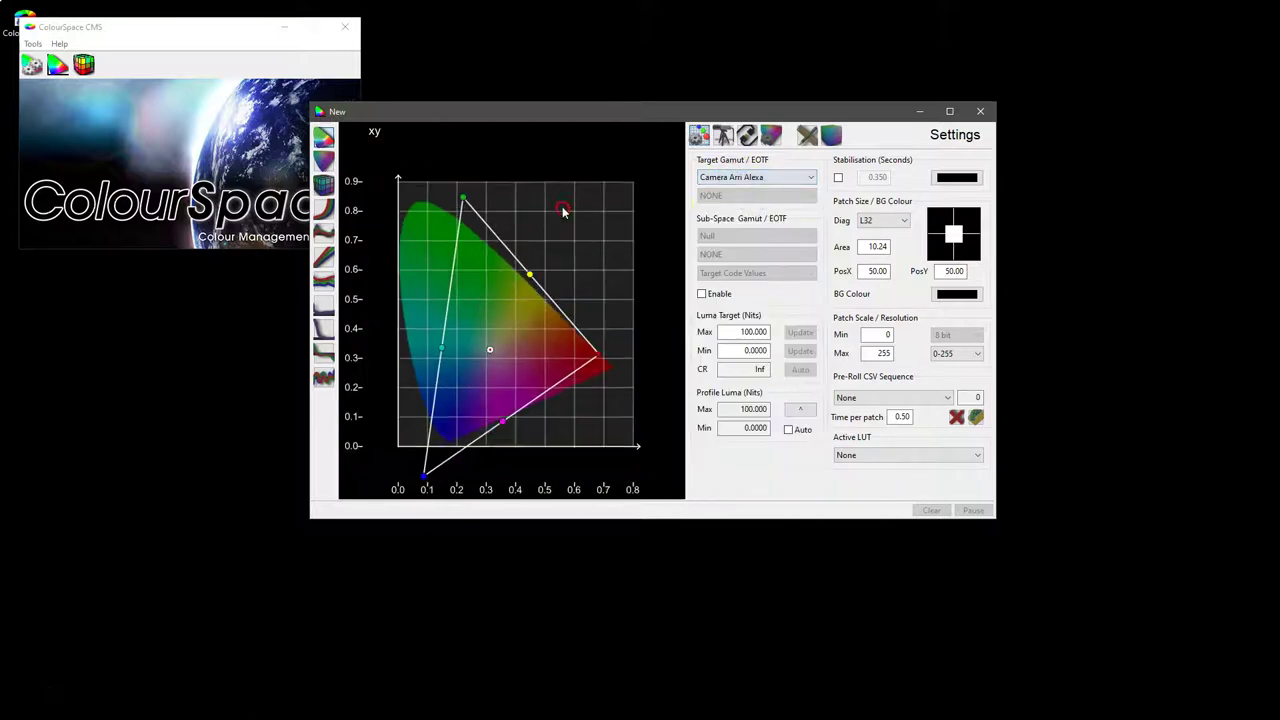
- Set the target gamut to Camera Red and enlarge the chromaticity chart to fill the plot
drag(490, 333, 506, 296)
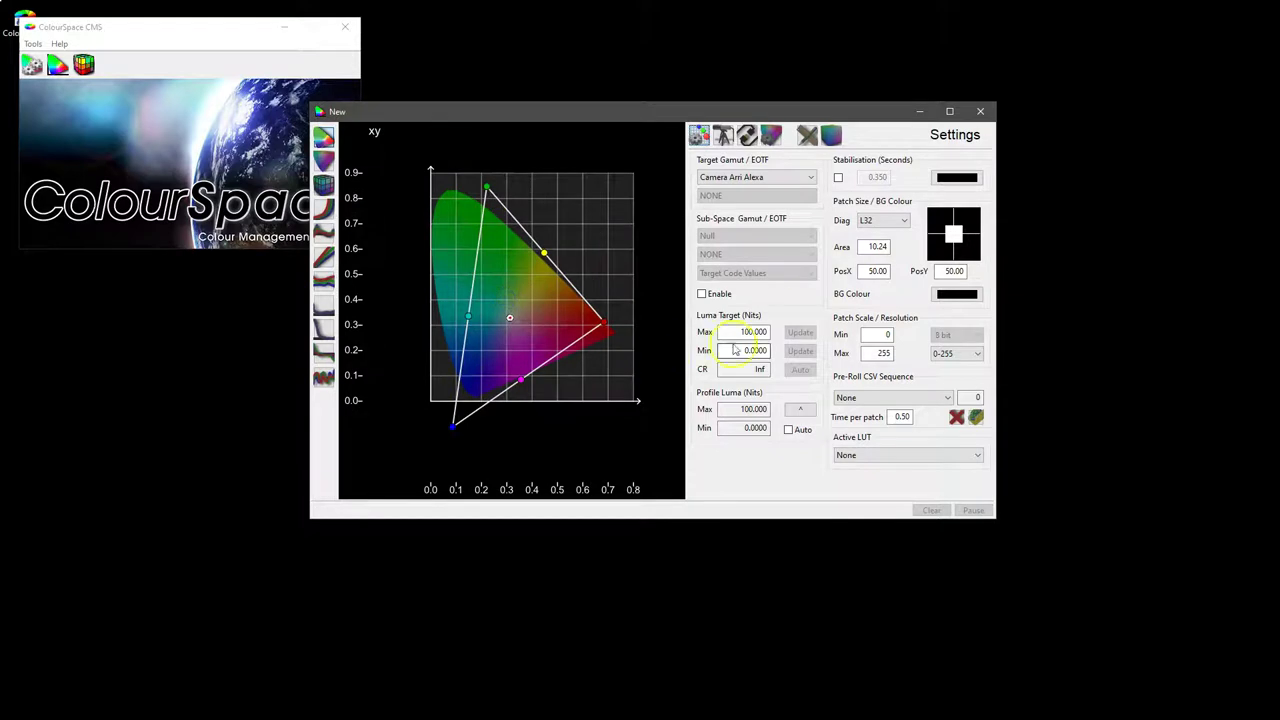
click(750, 177)
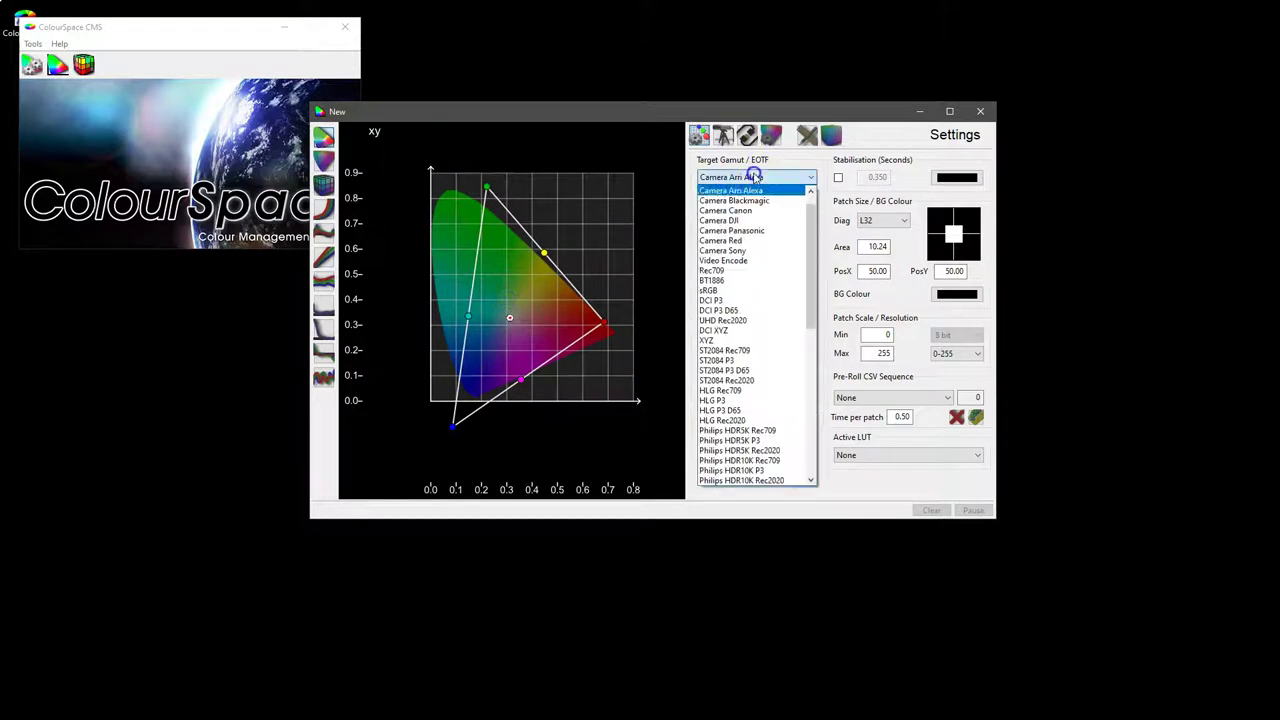
click(751, 243)
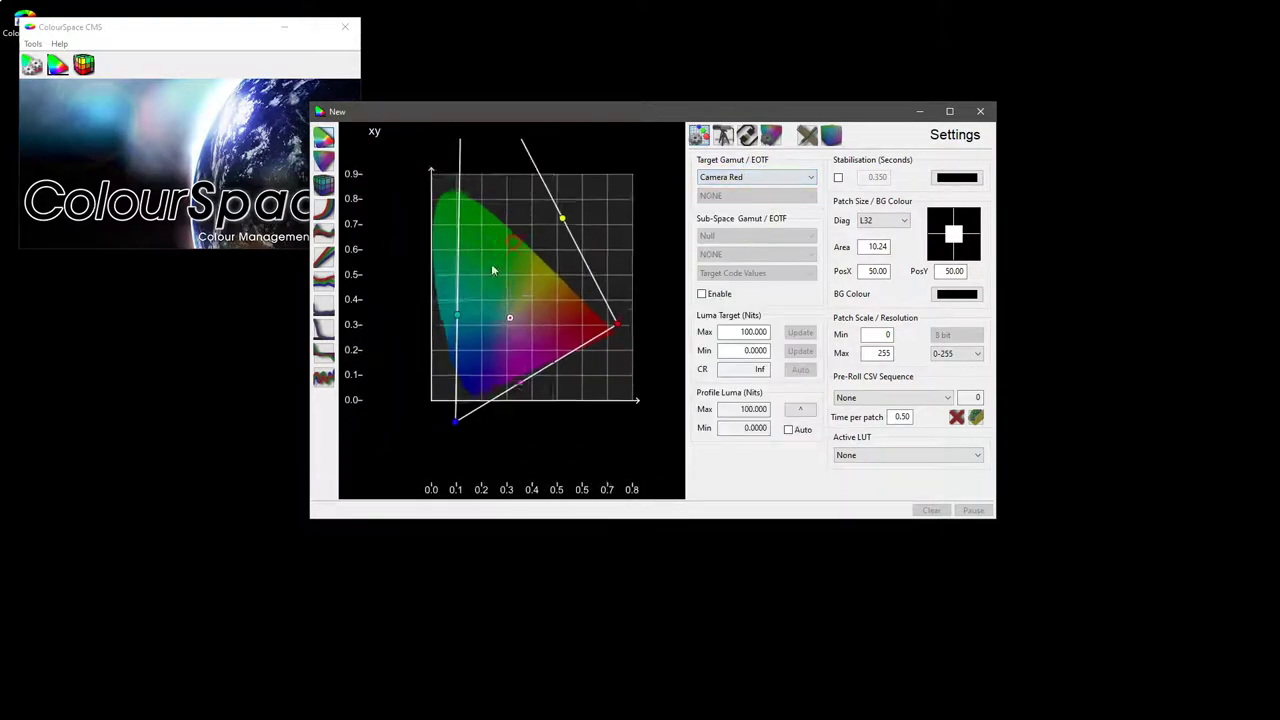
drag(510, 247, 512, 310)
click(623, 296)
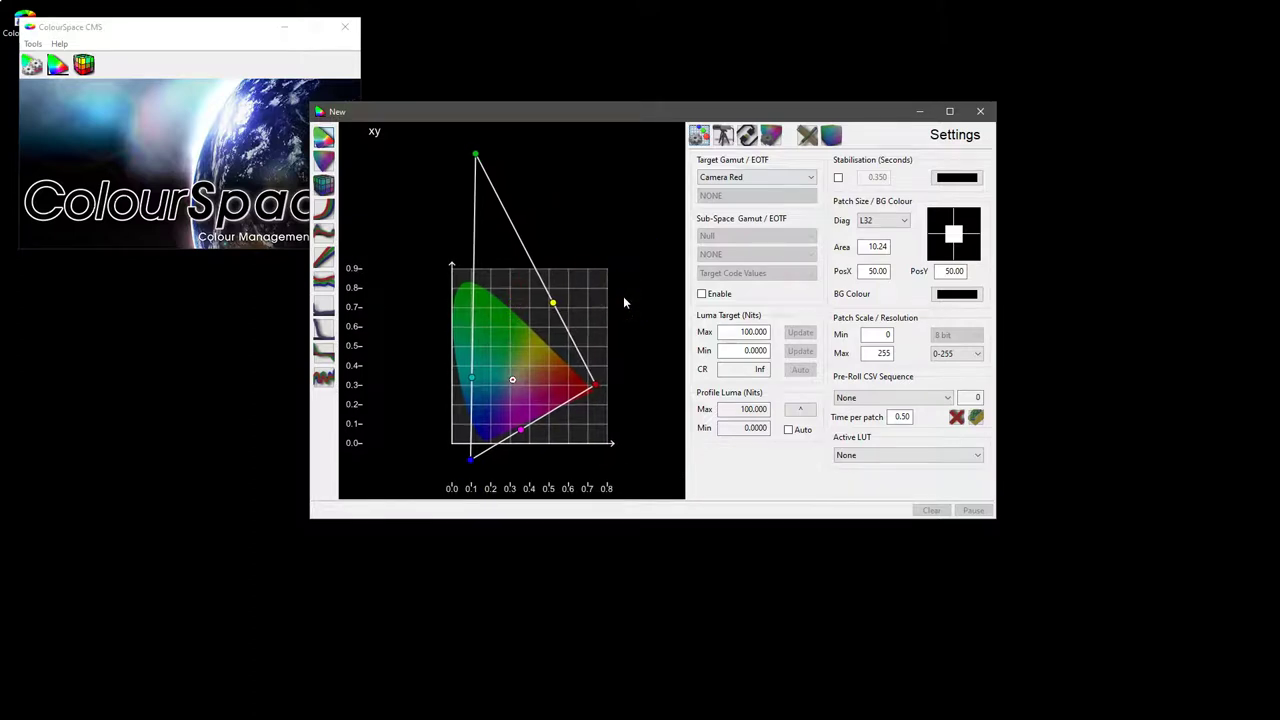
double_click(606, 277)
click(807, 177)
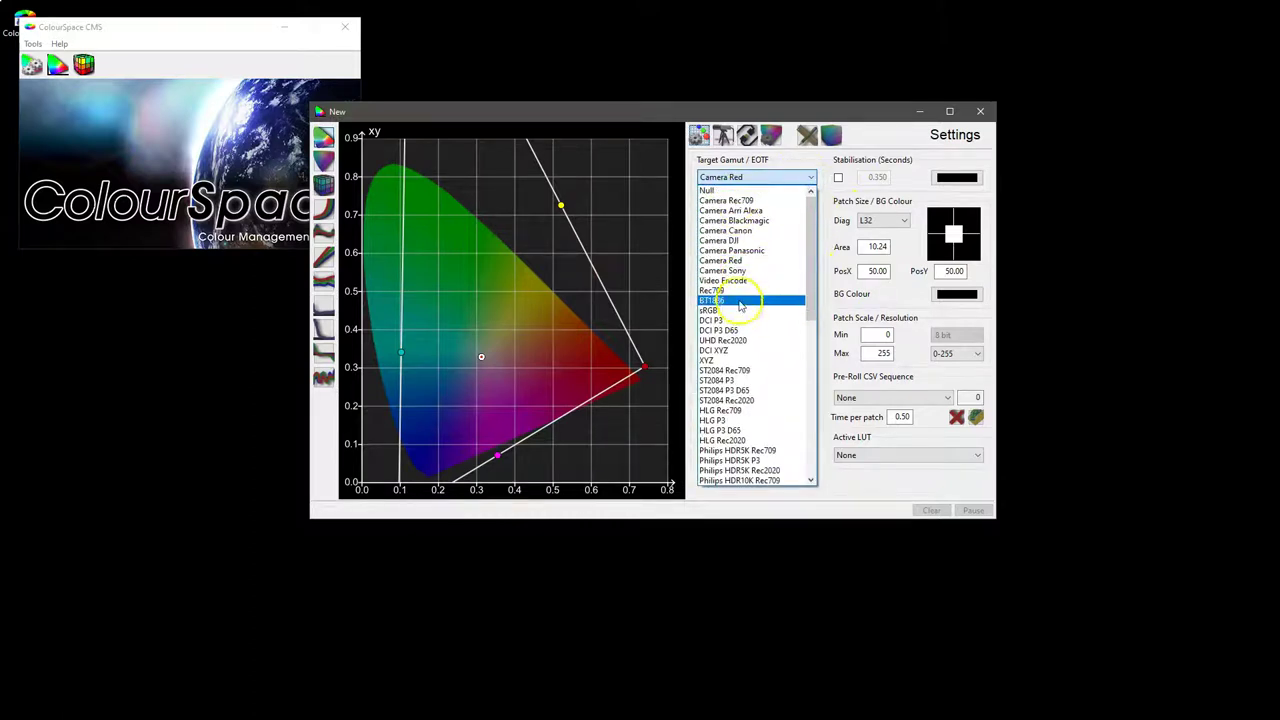
- Set the target gamut back to Rec709 and select the Luma Target maximum value
click(737, 291)
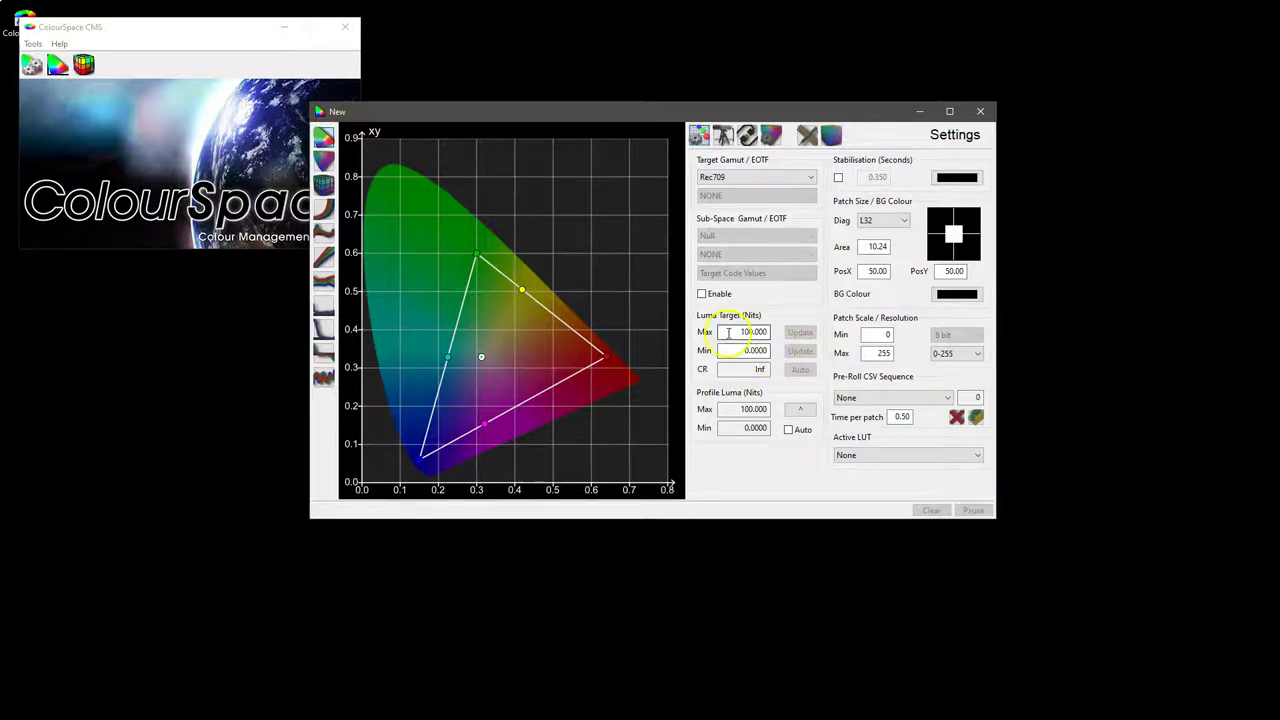
drag(729, 333, 782, 320)
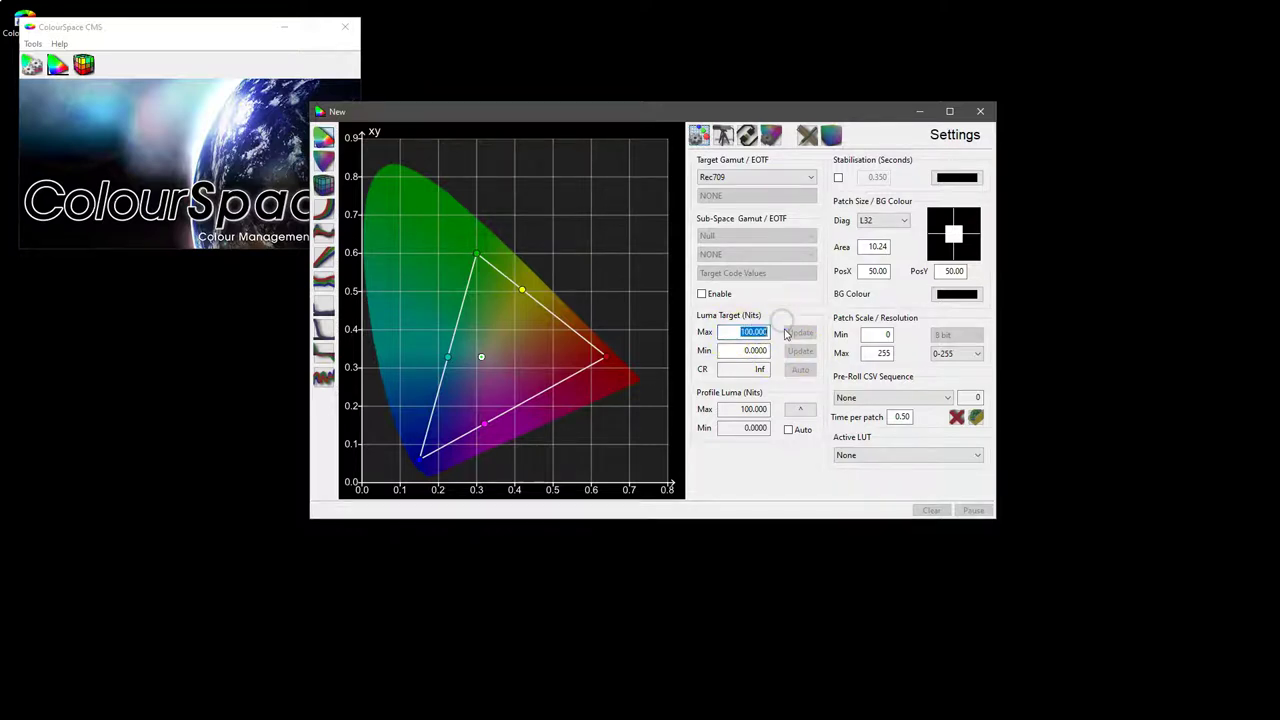
click(729, 351)
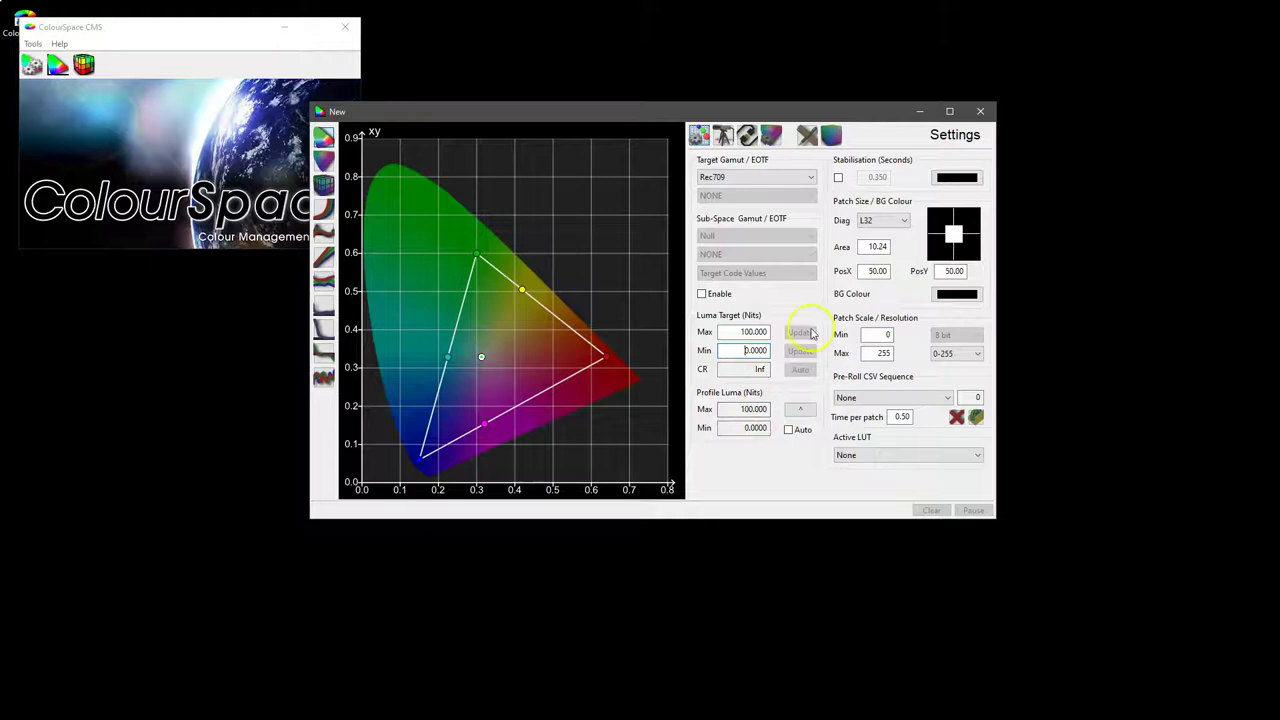
double_click(752, 333)
- Connect the i1Display Pro OEM probe and return to the profile settings
click(723, 135)
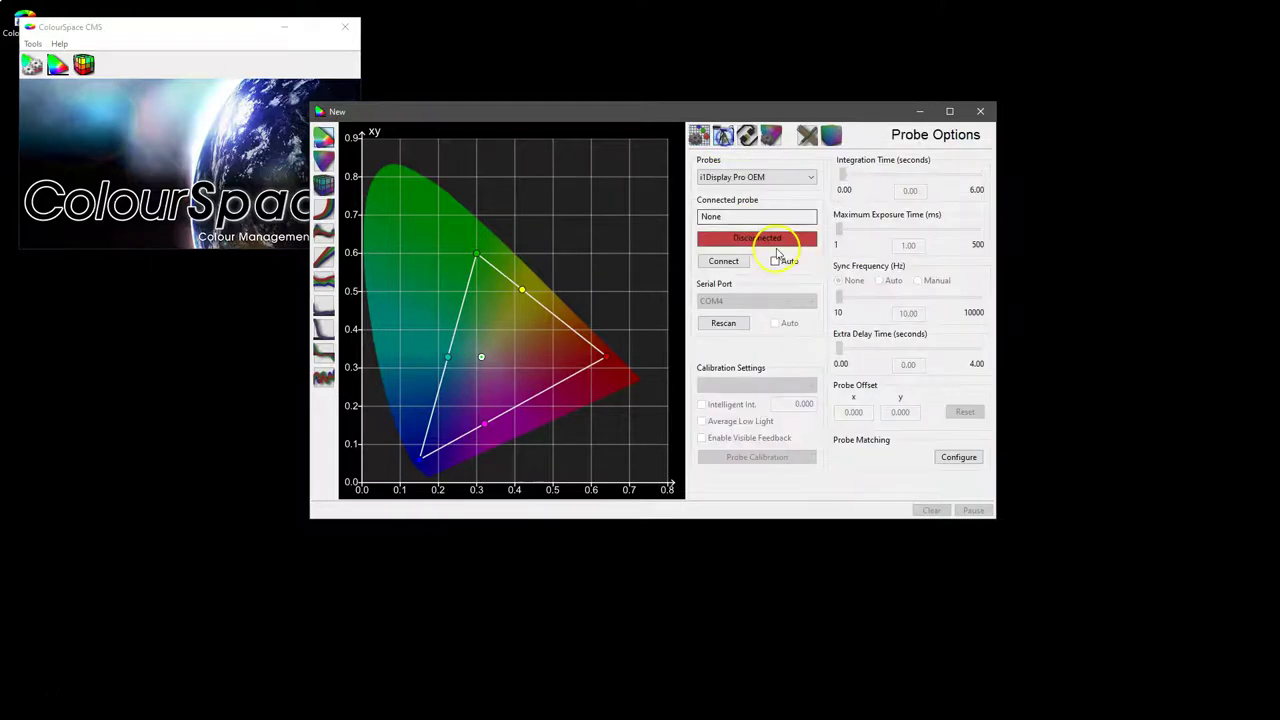
click(720, 261)
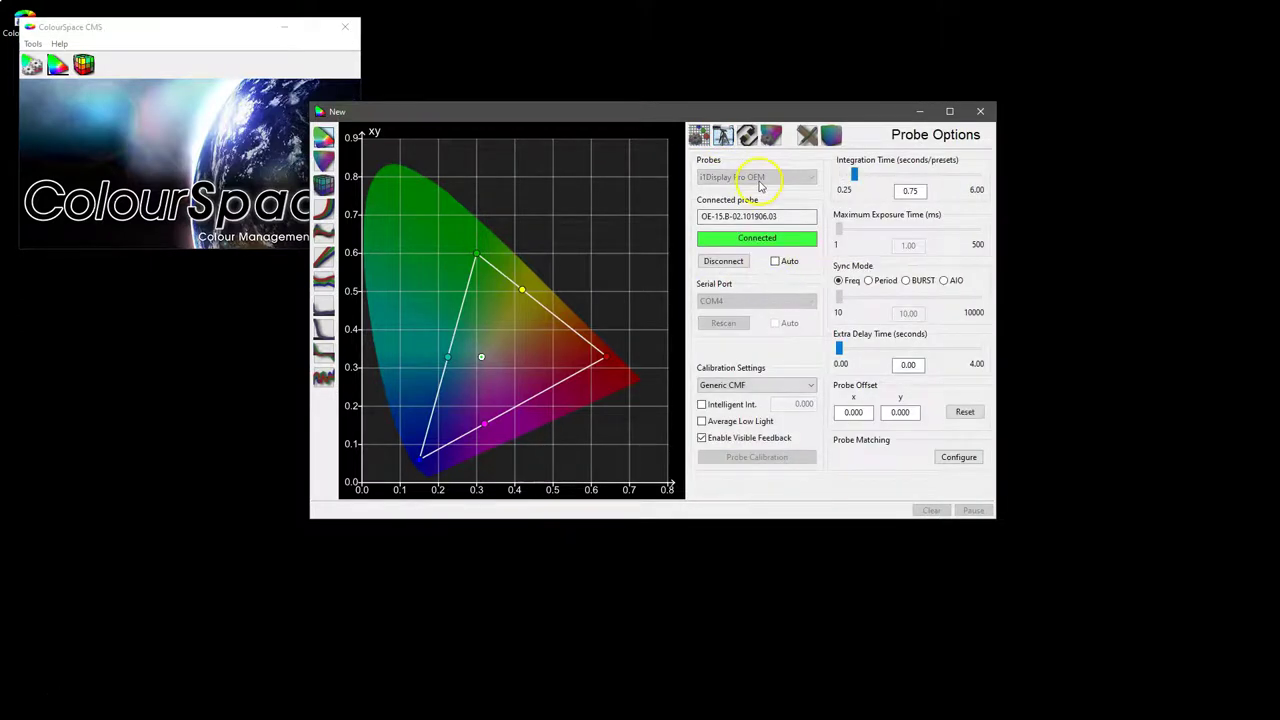
click(770, 135)
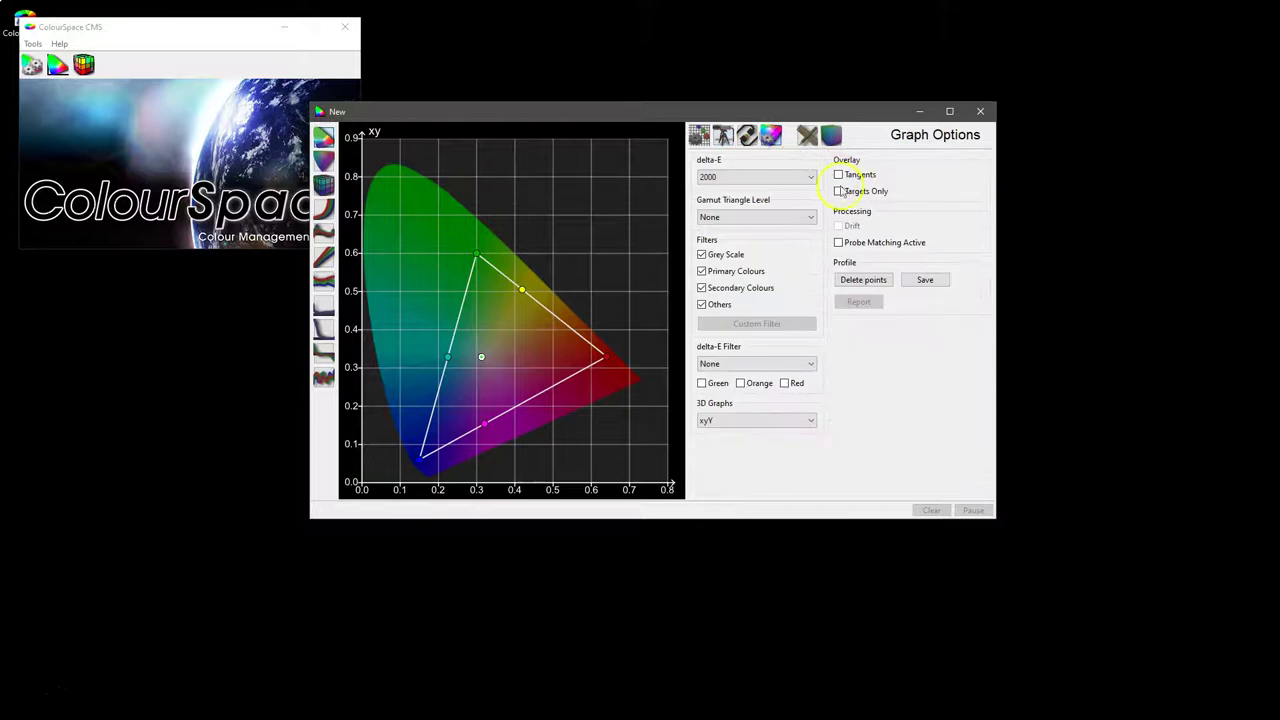
click(807, 135)
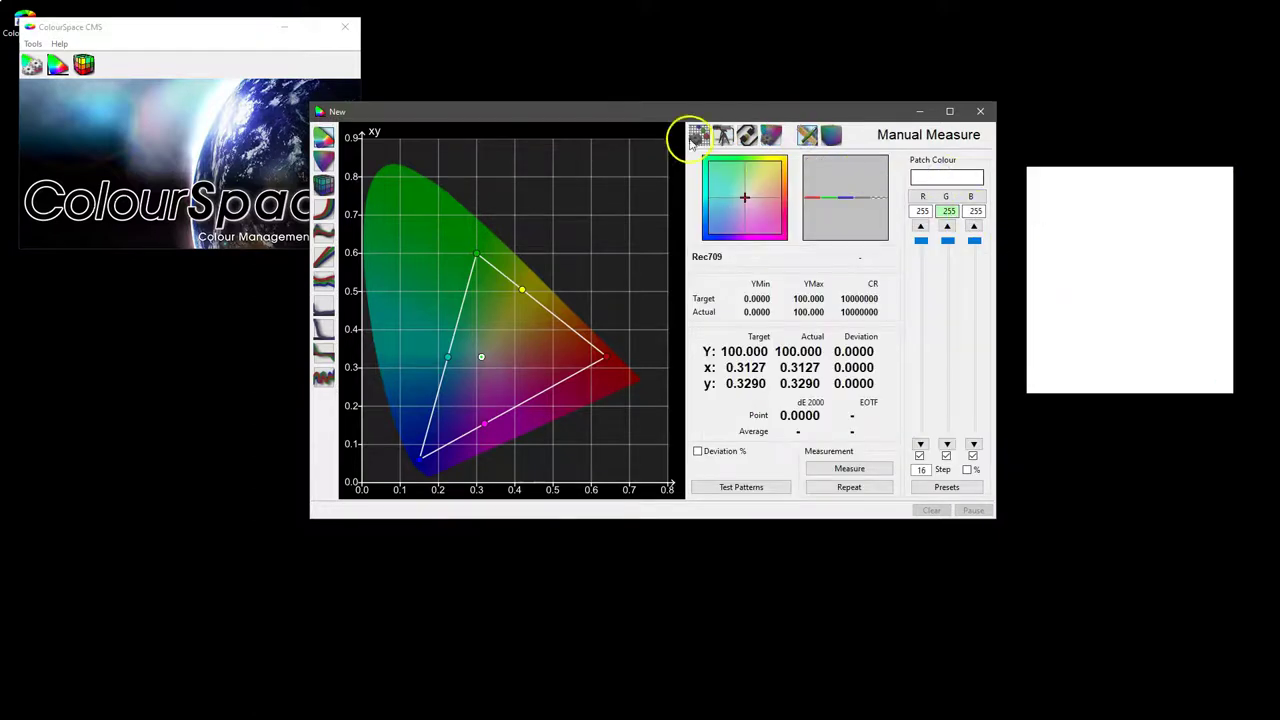
click(698, 135)
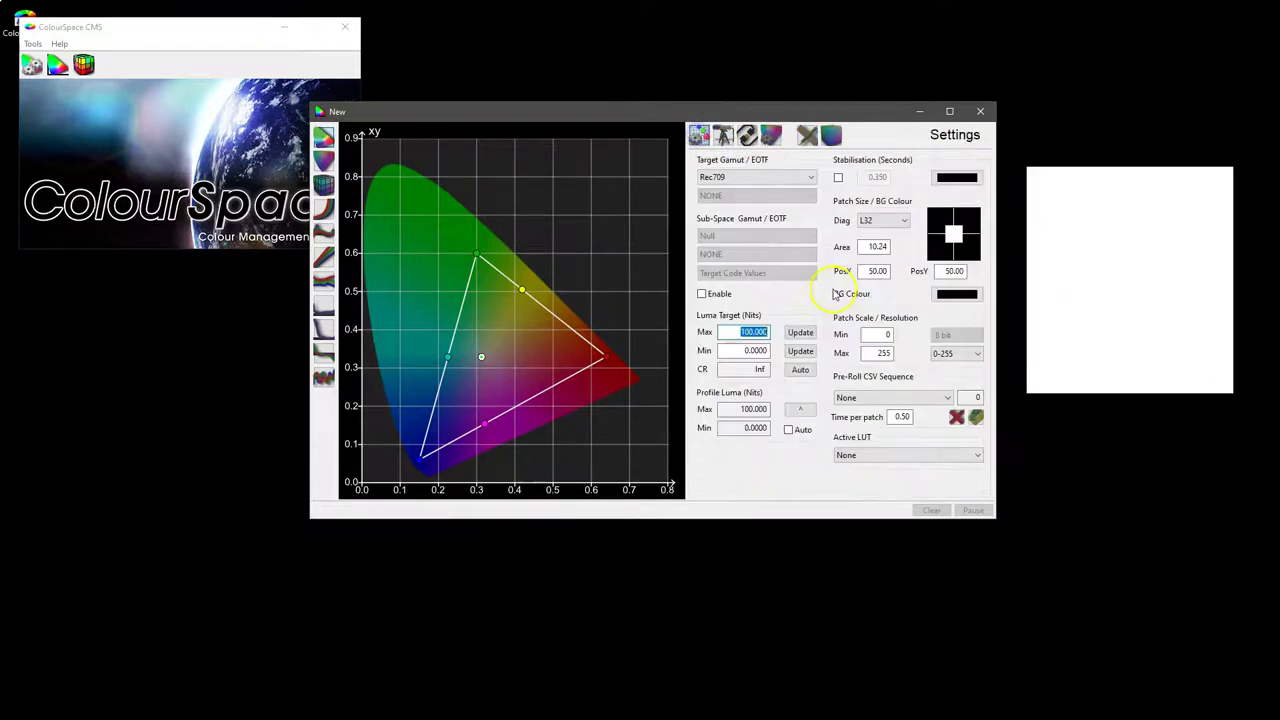
- Auto-measure luma target (contrast 9093.26) and set Profile Luma minimum to 0.0000
click(799, 369)
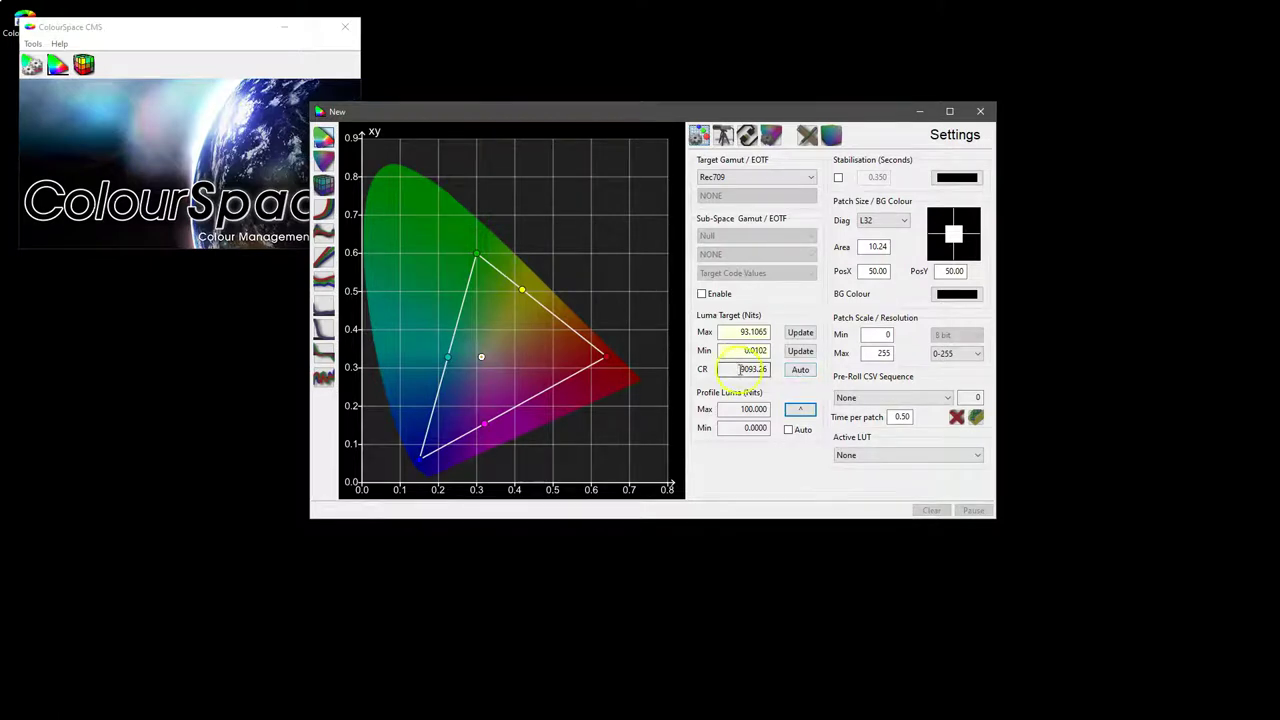
double_click(752, 369)
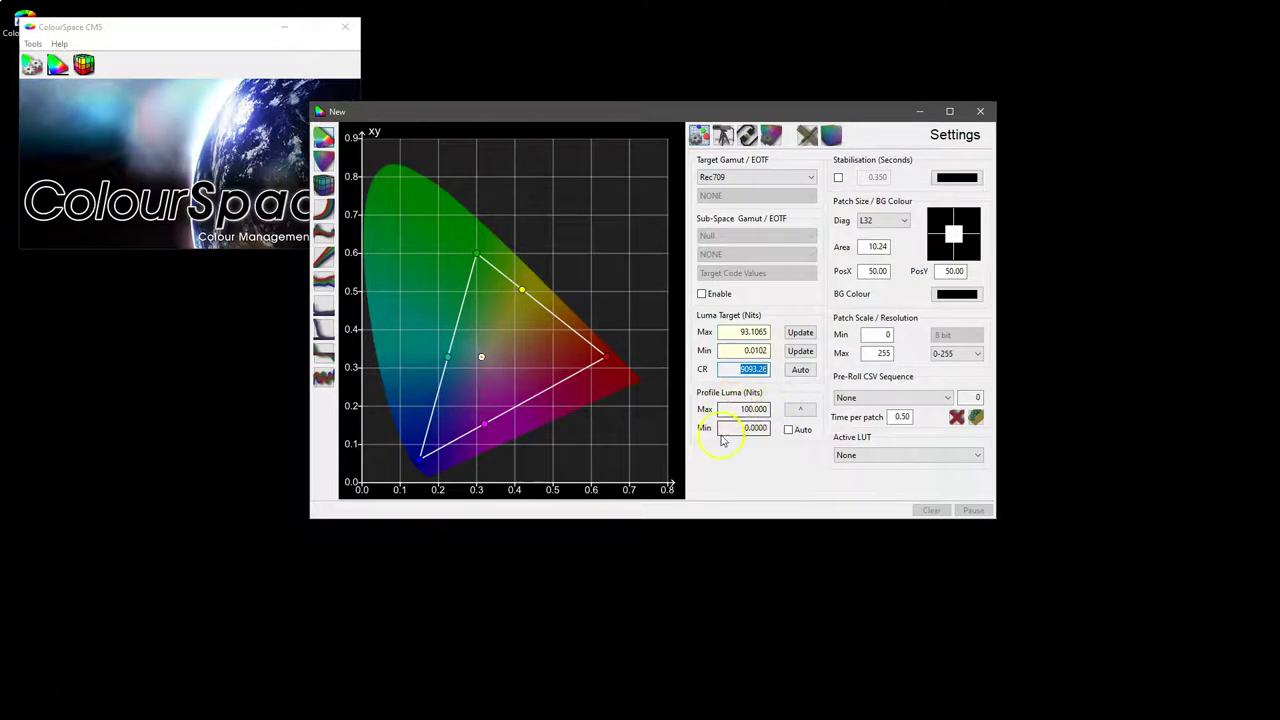
click(750, 428)
key(BackSpace)
key(BackSpace)
text(00)
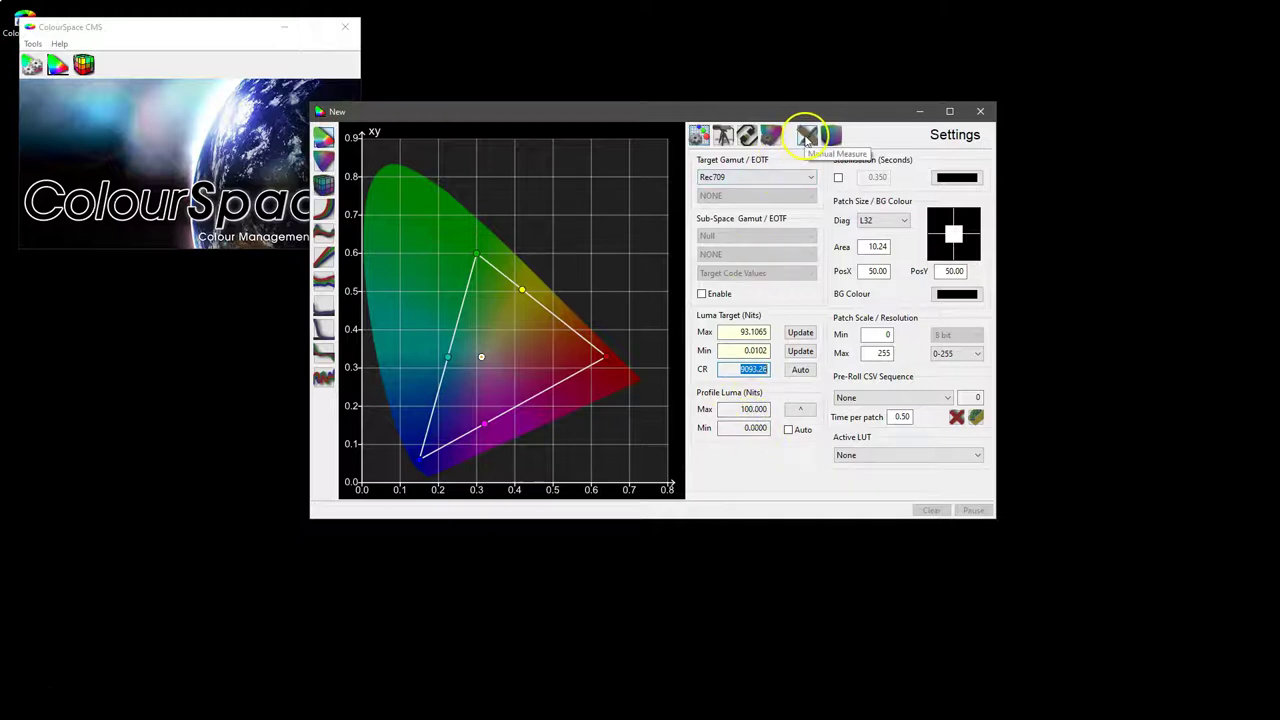
- Measure black, then raise RGB to 255 and measure white, leaving profile luma 93.1065/0.0102
click(806, 137)
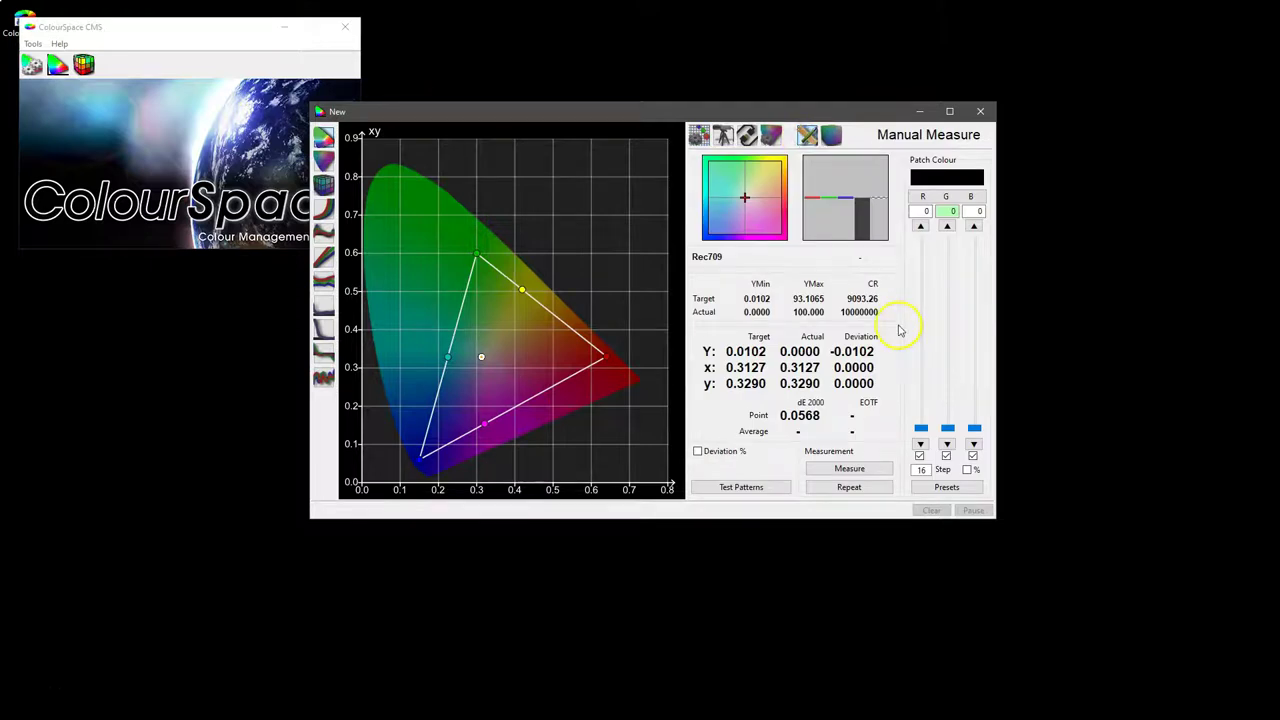
click(850, 468)
drag(947, 428, 953, 222)
click(860, 469)
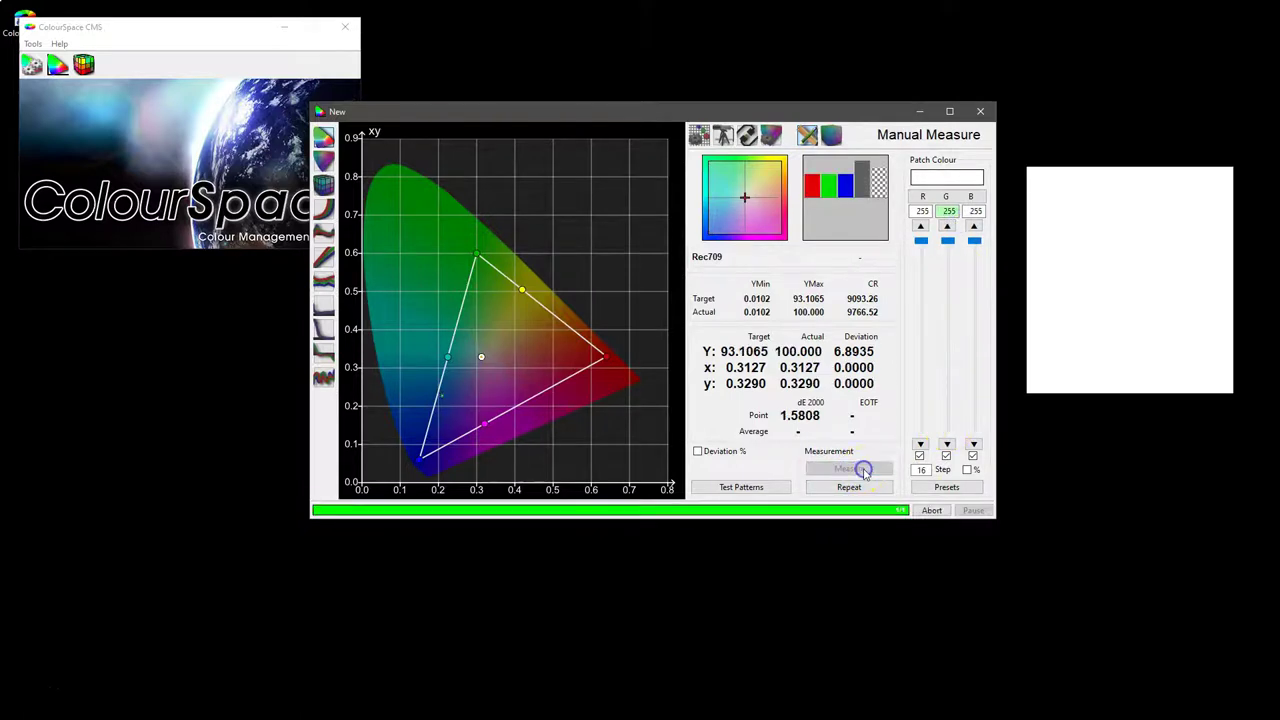
click(699, 134)
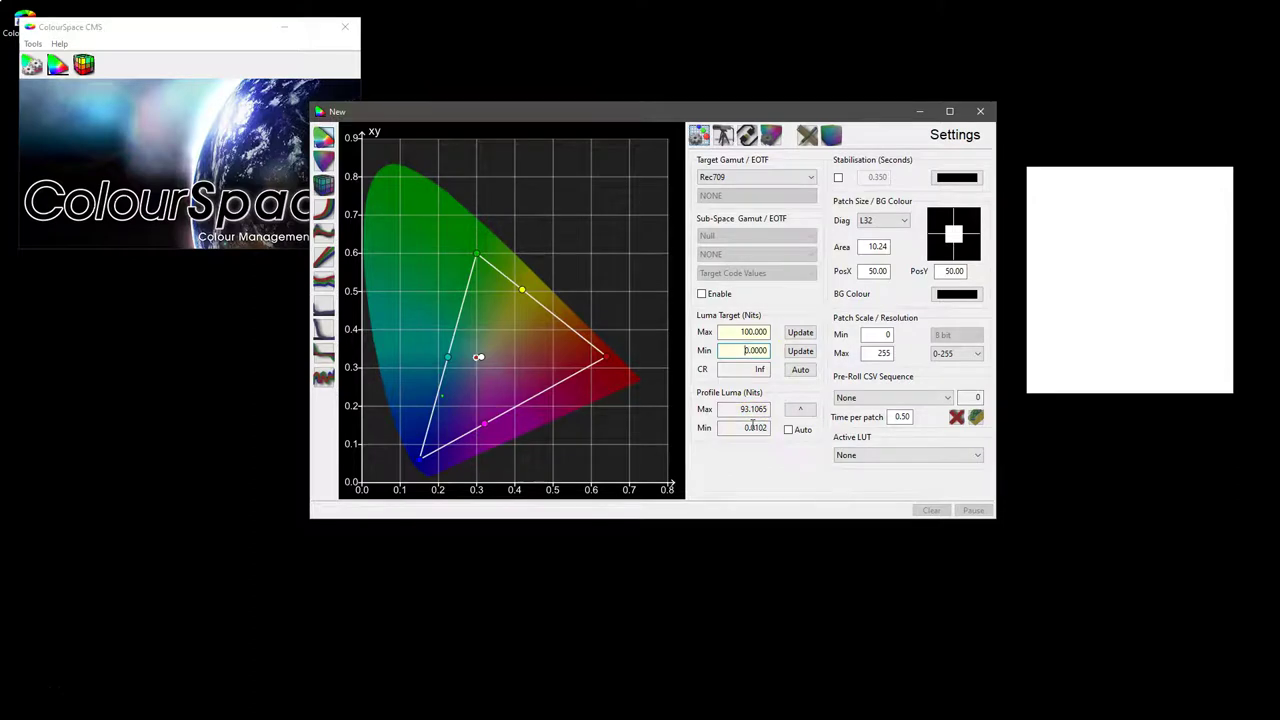
- Copy profile luma into the Luma Target and set Profile Luma to update automatically (Auto)
click(758, 334)
click(763, 411)
click(763, 349)
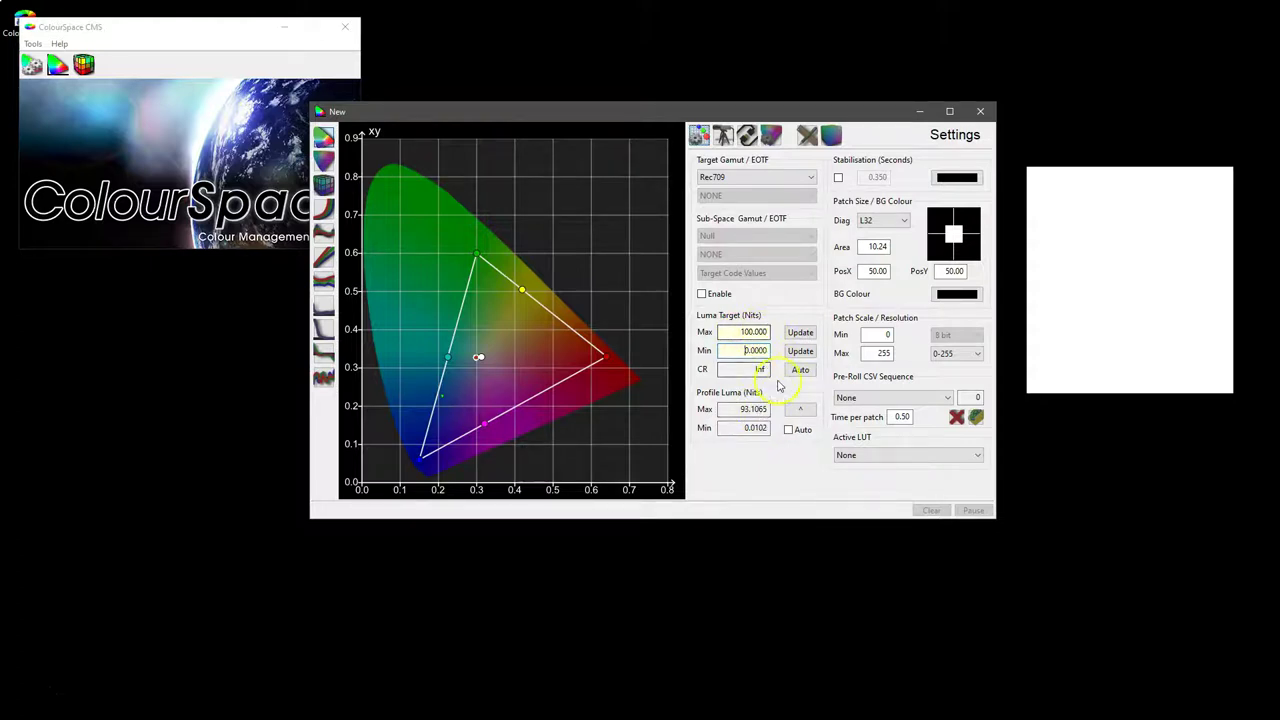
click(801, 410)
click(760, 428)
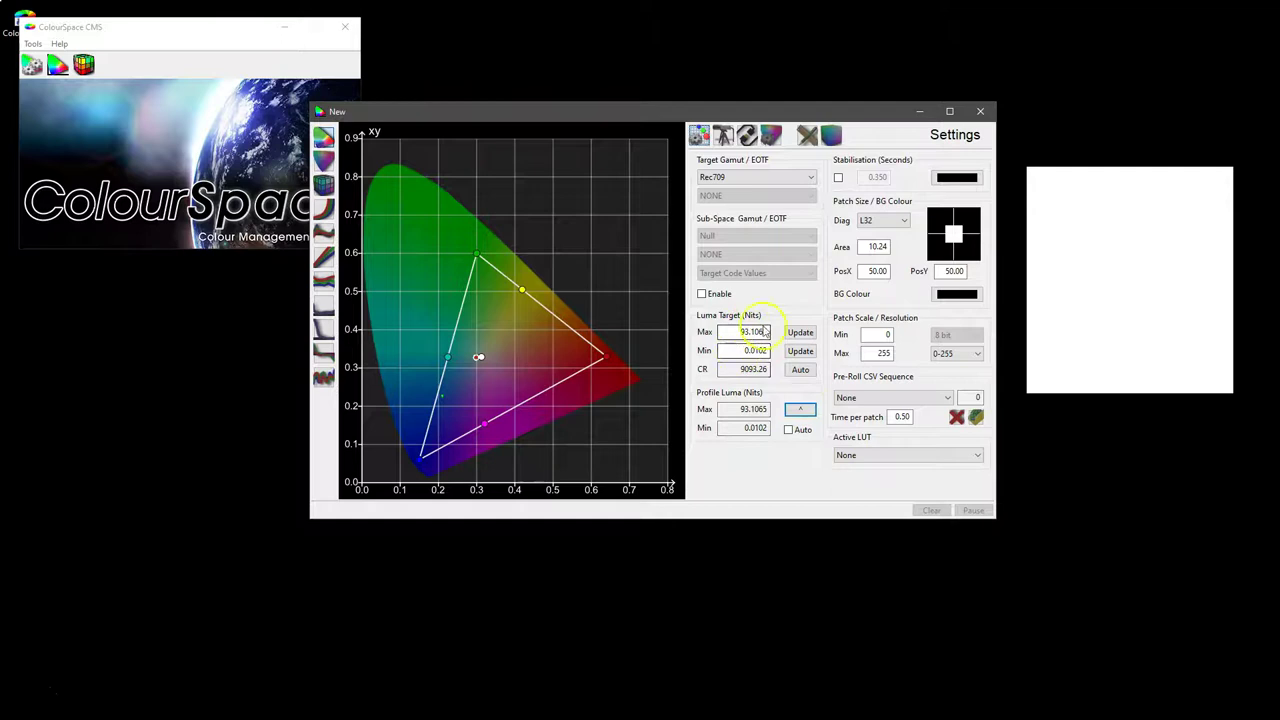
click(788, 429)
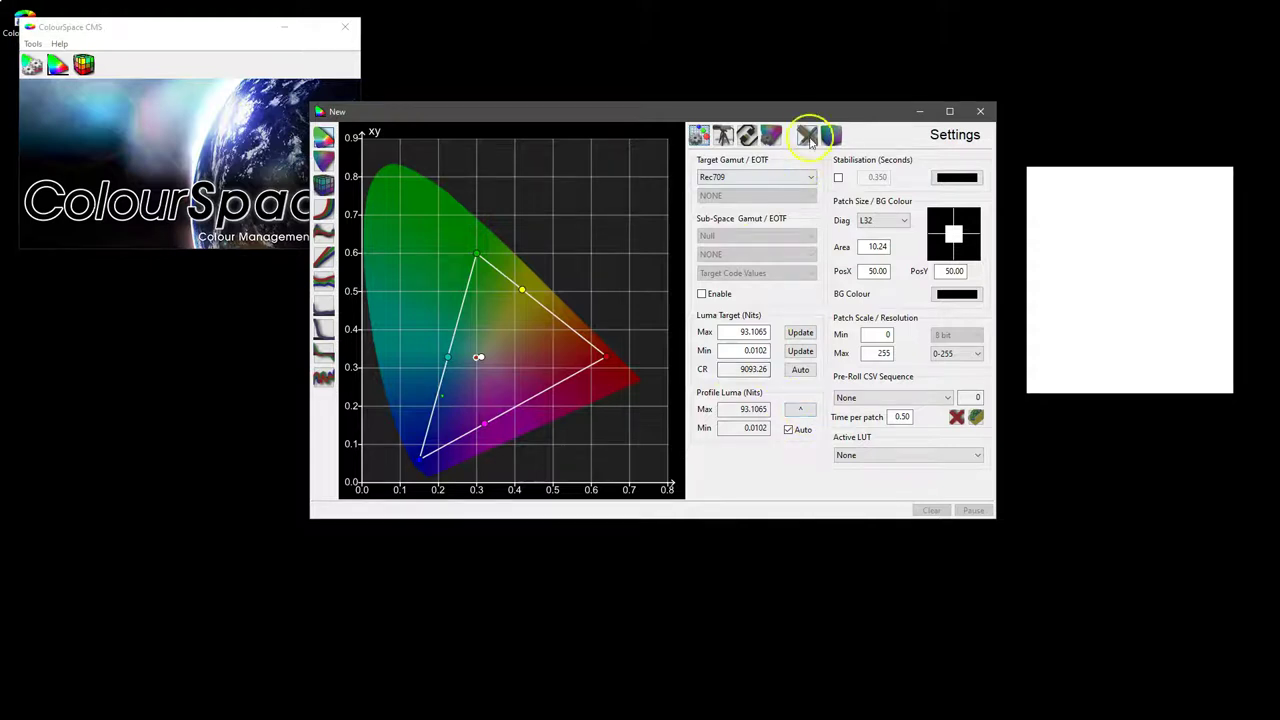
- Re-measure black and full-white patches, giving luma 93.0389 max and 0.0102 min
click(808, 137)
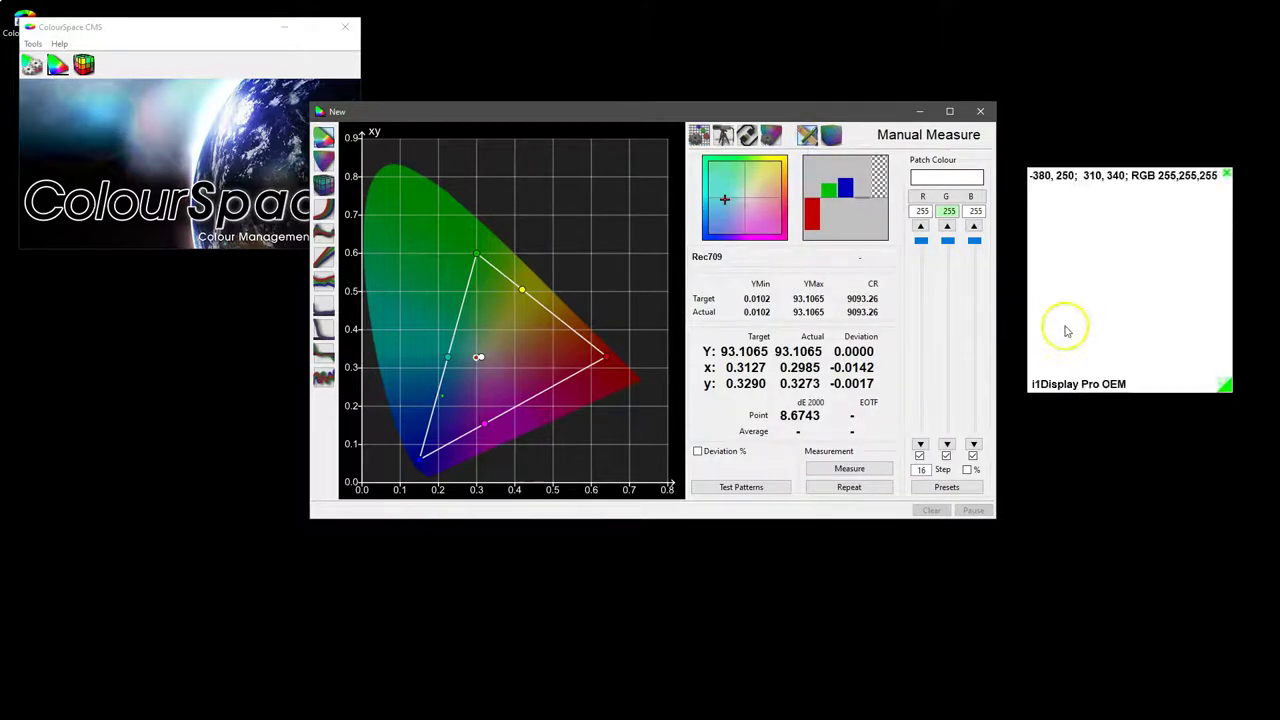
drag(948, 243, 957, 449)
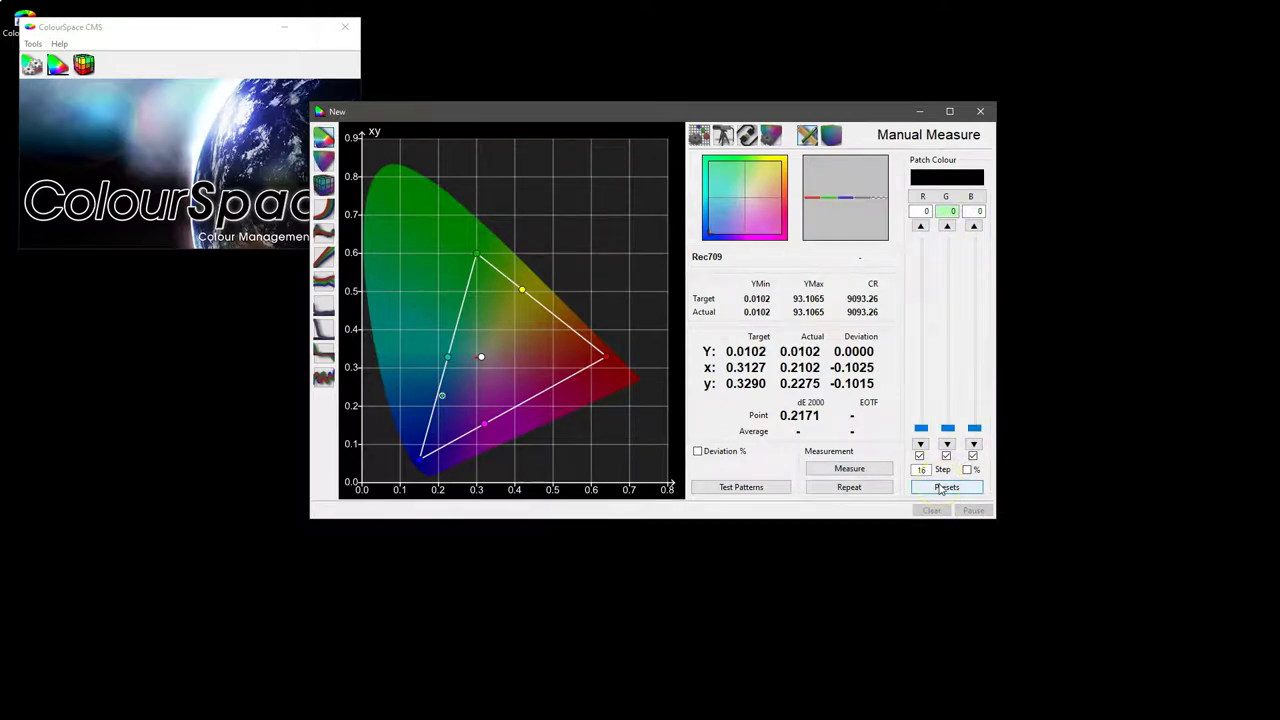
click(849, 468)
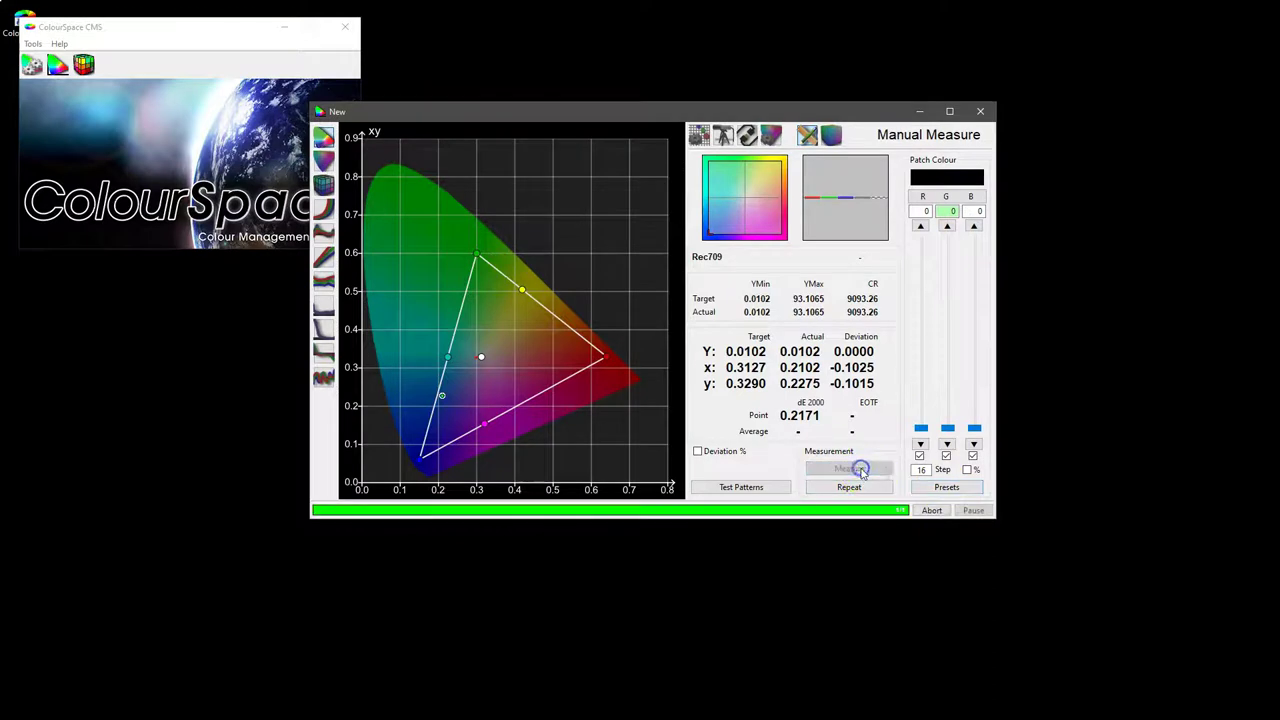
click(948, 429)
drag(948, 432, 947, 243)
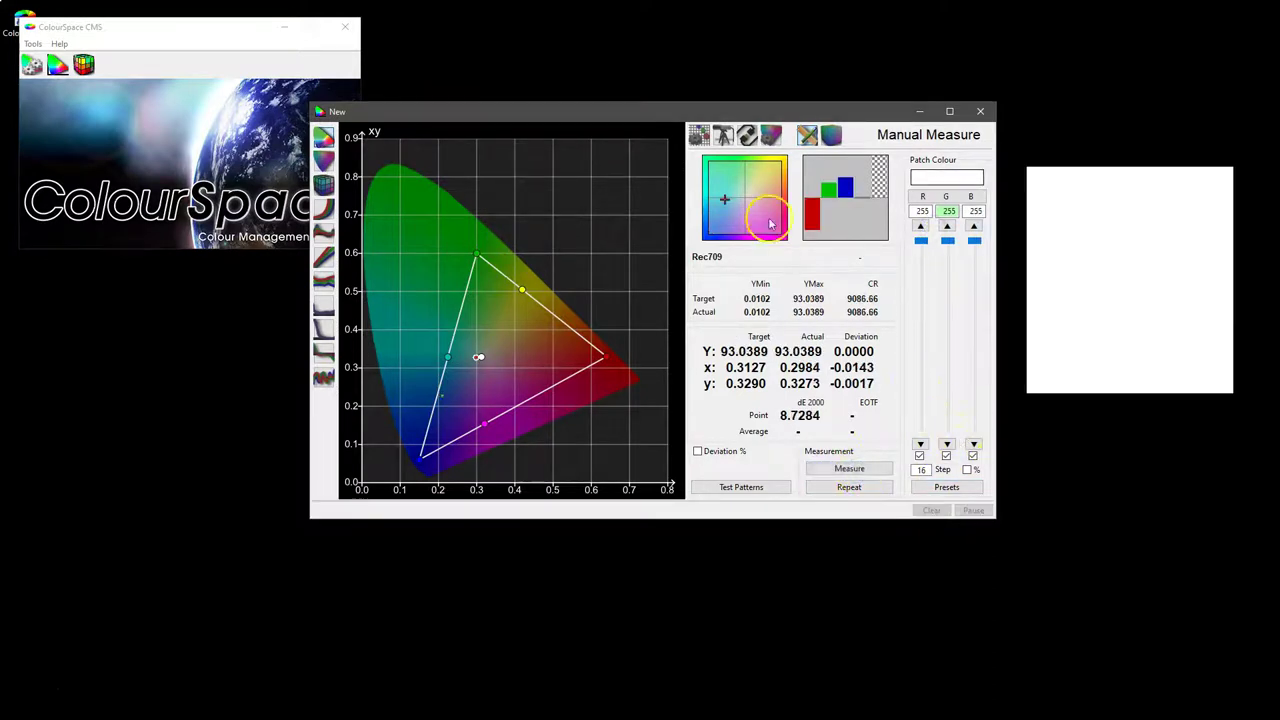
click(699, 136)
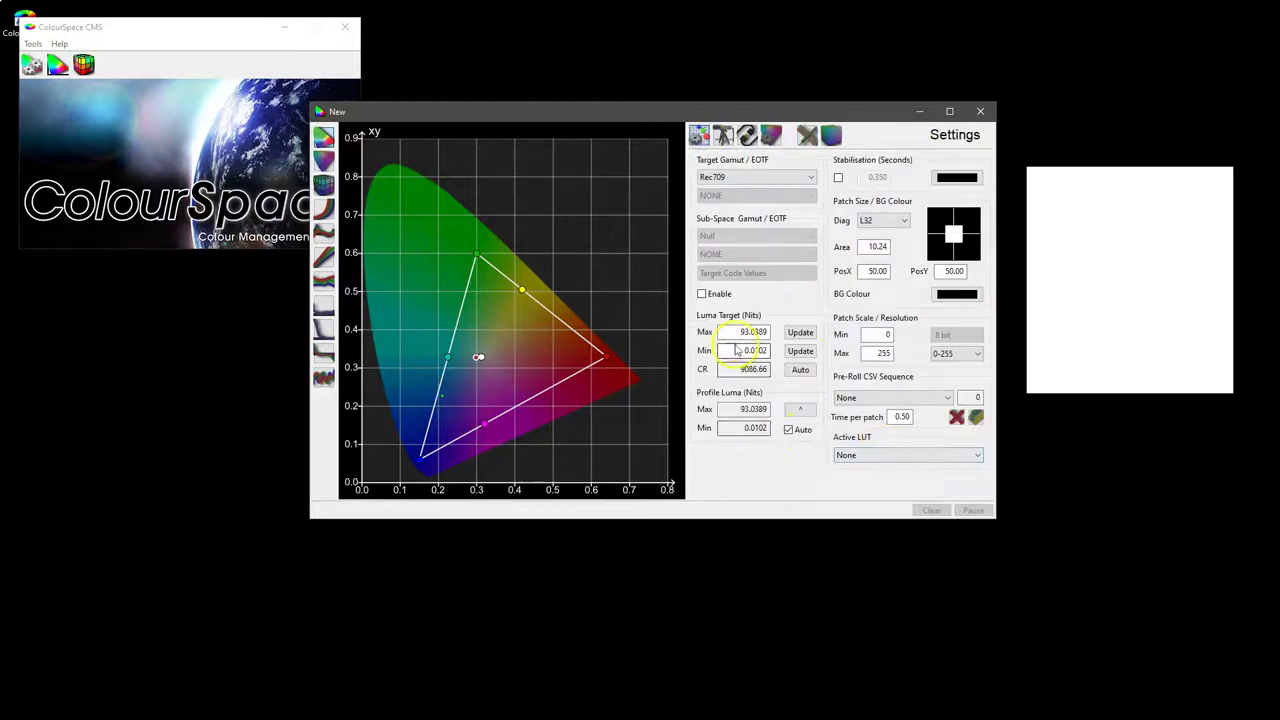
- Set the Luma Target to 100 nits maximum and 0 minimum
drag(738, 332, 775, 333)
text(100)
key(Tab)
text(0)
click(741, 358)
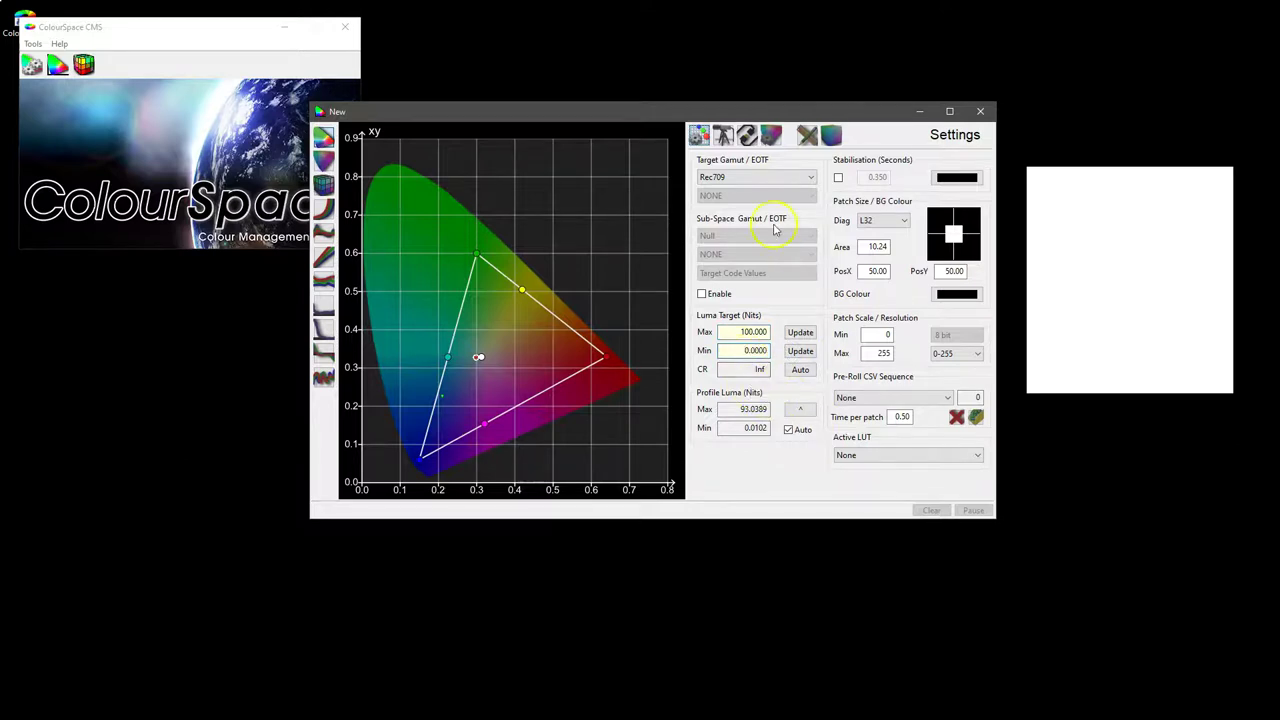
- Measure white then black, and check Profile Luma reads 92.9982 max and 0.0102 min
click(807, 136)
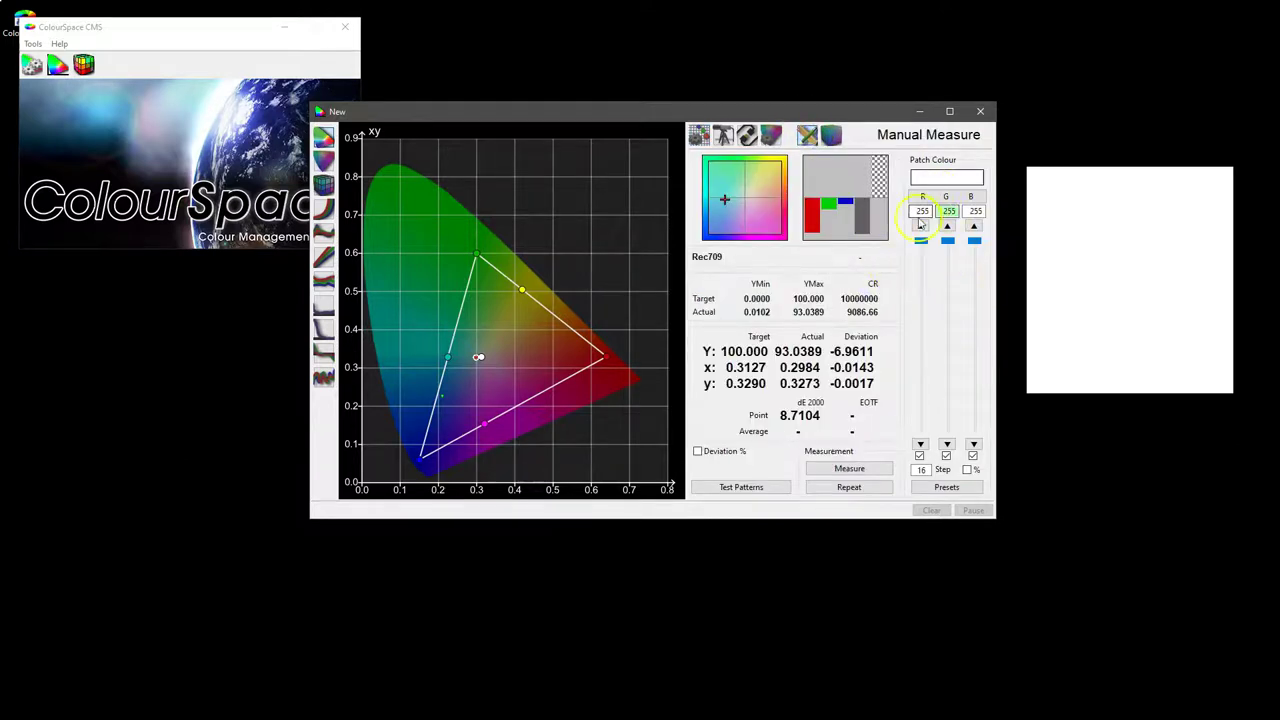
click(849, 468)
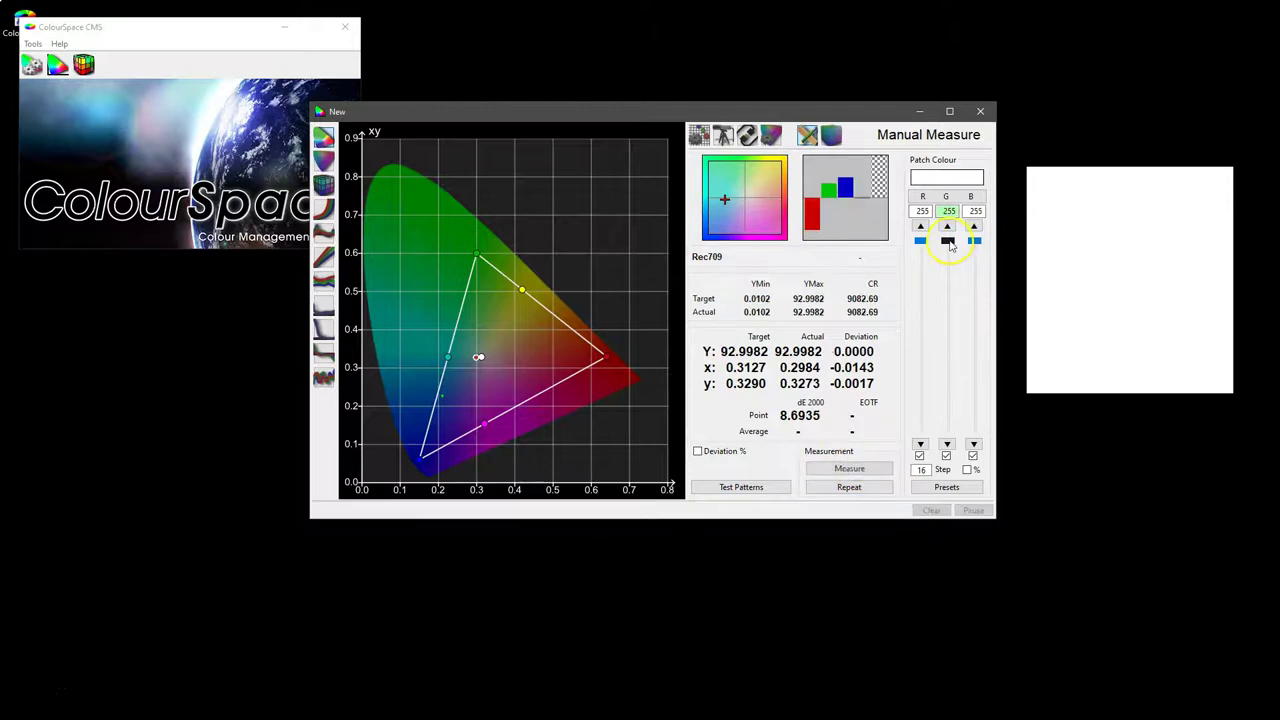
drag(946, 318, 945, 440)
click(849, 468)
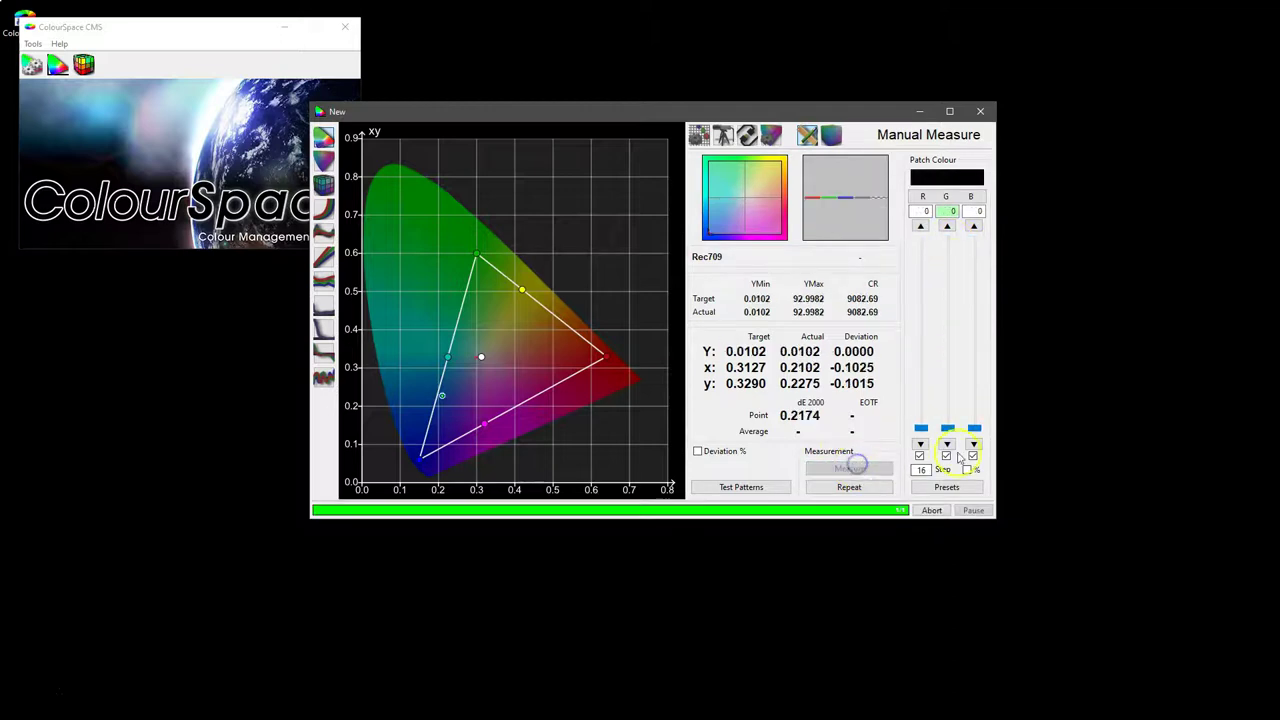
click(698, 134)
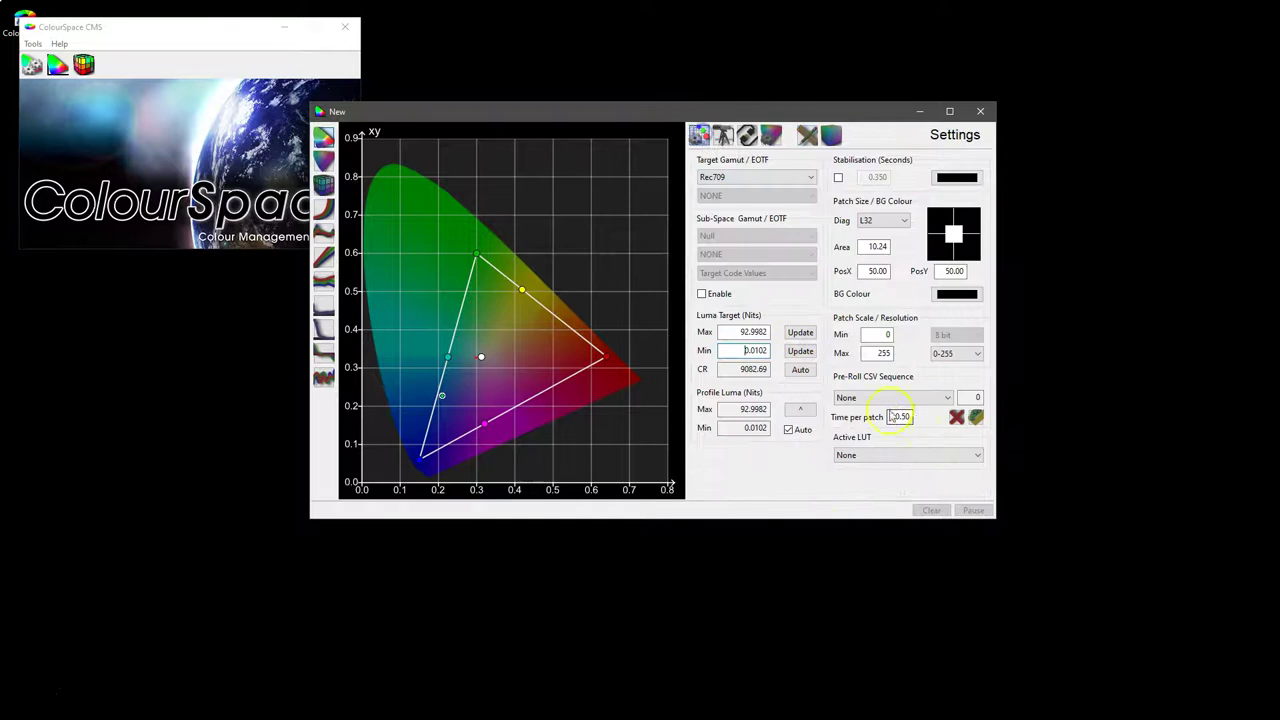
click(757, 409)
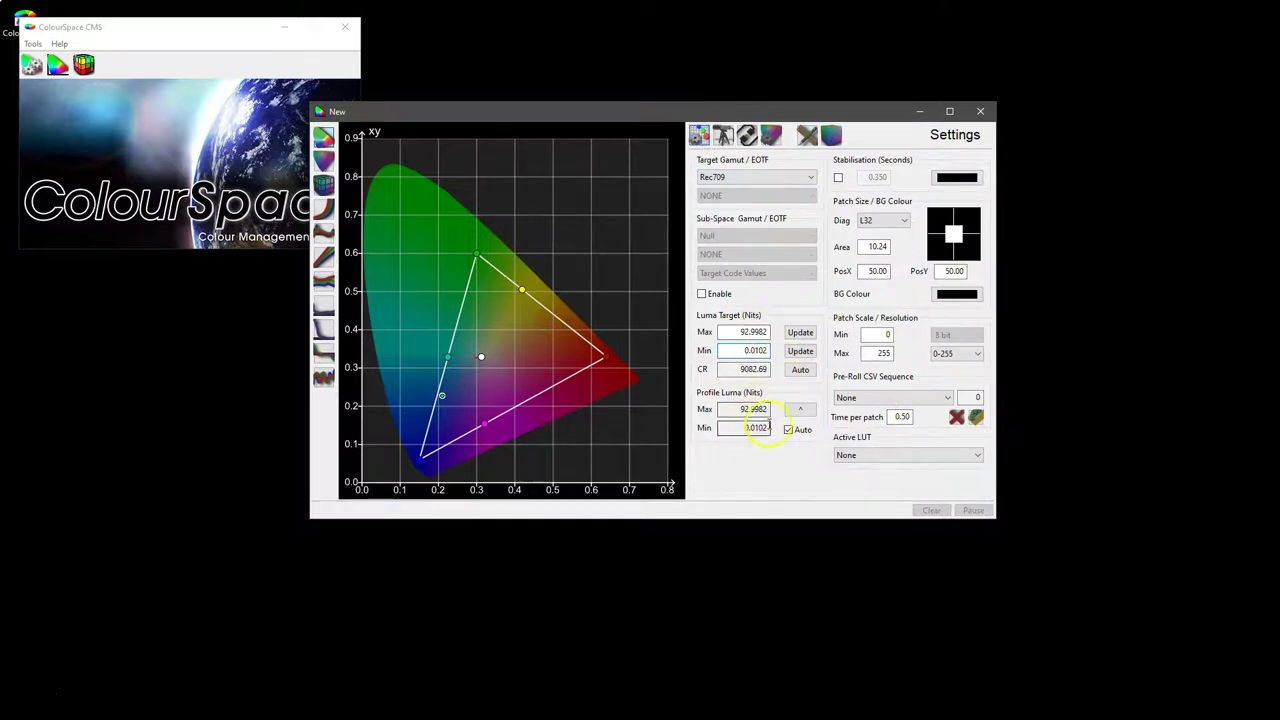
click(750, 426)
click(745, 409)
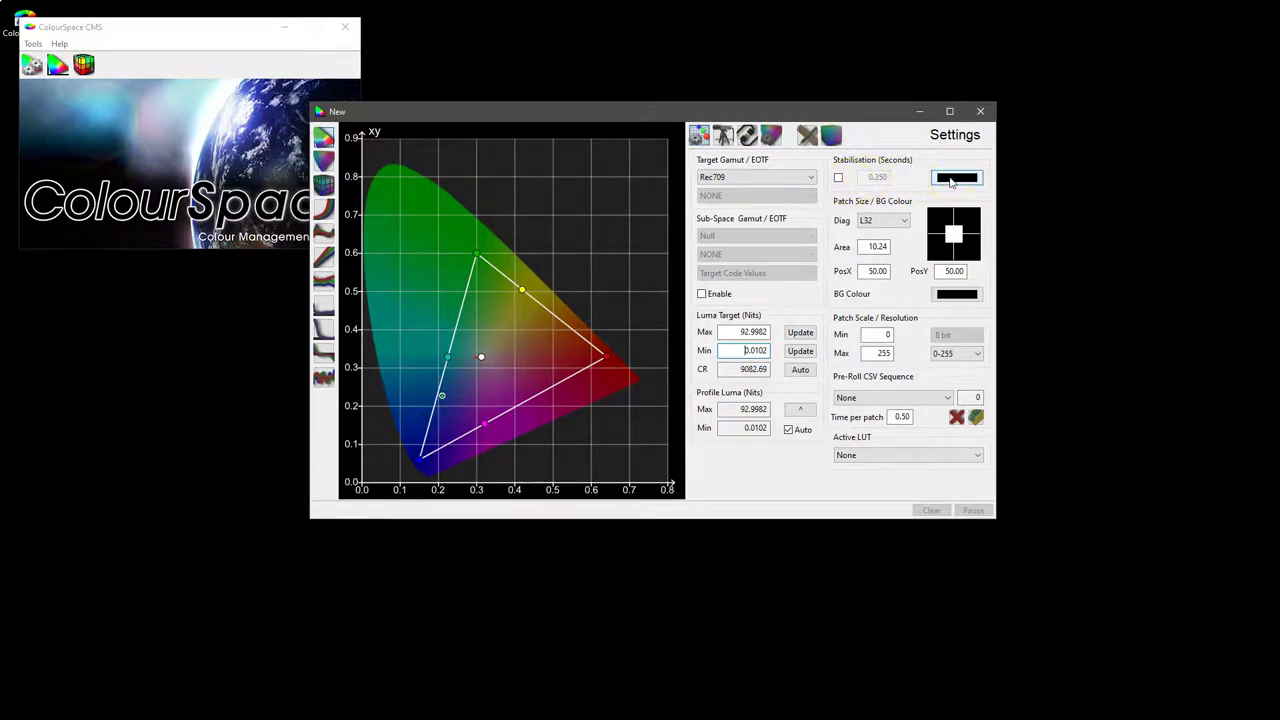
click(838, 177)
double_click(884, 176)
click(957, 177)
drag(474, 130, 668, 202)
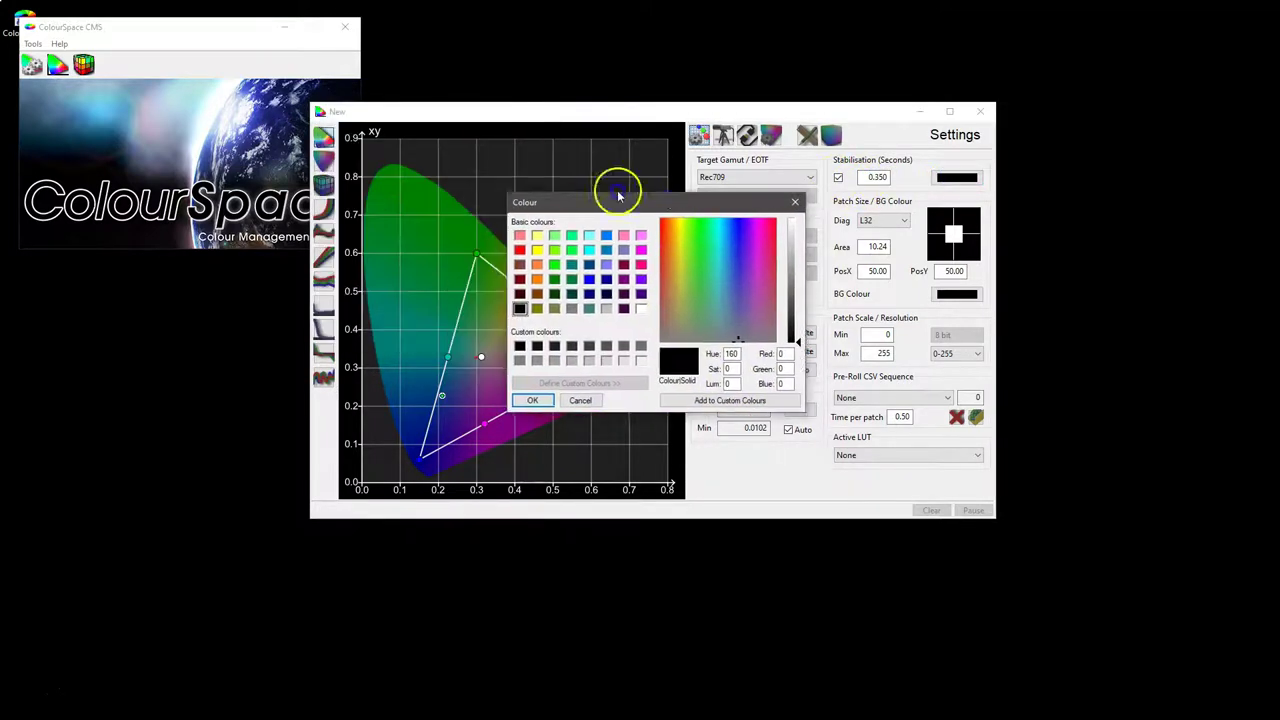
click(590, 235)
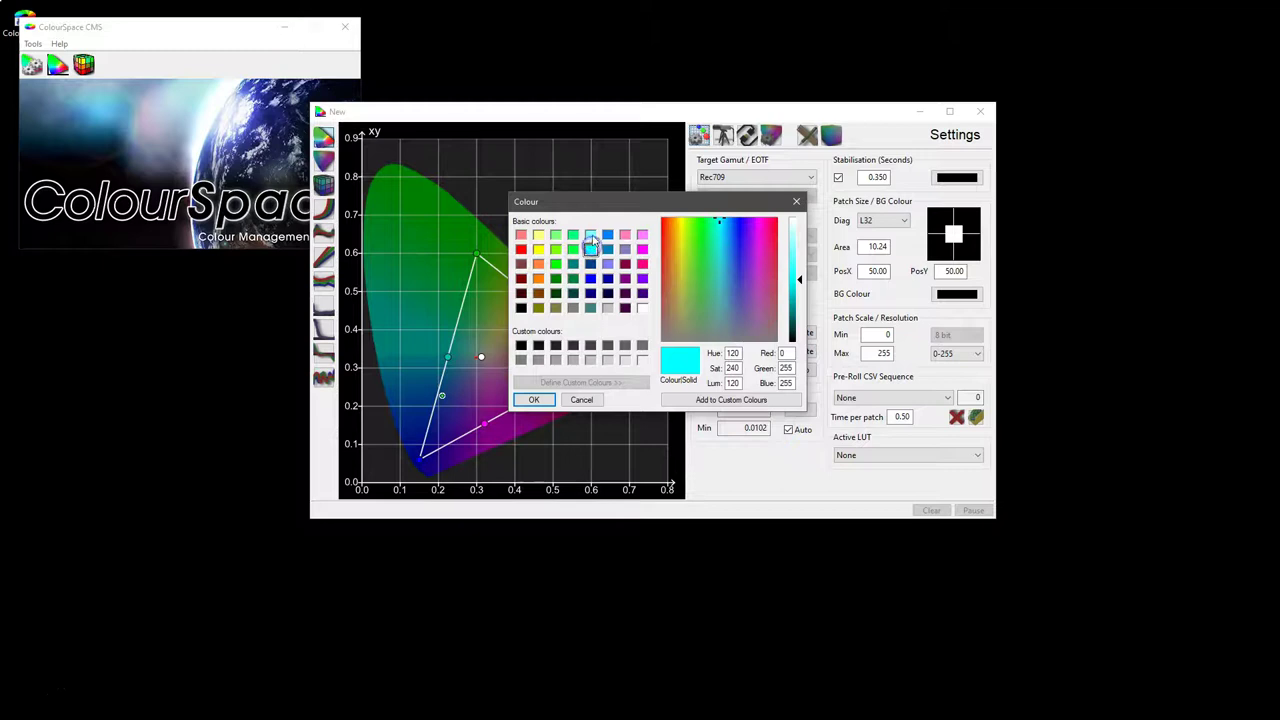
click(521, 308)
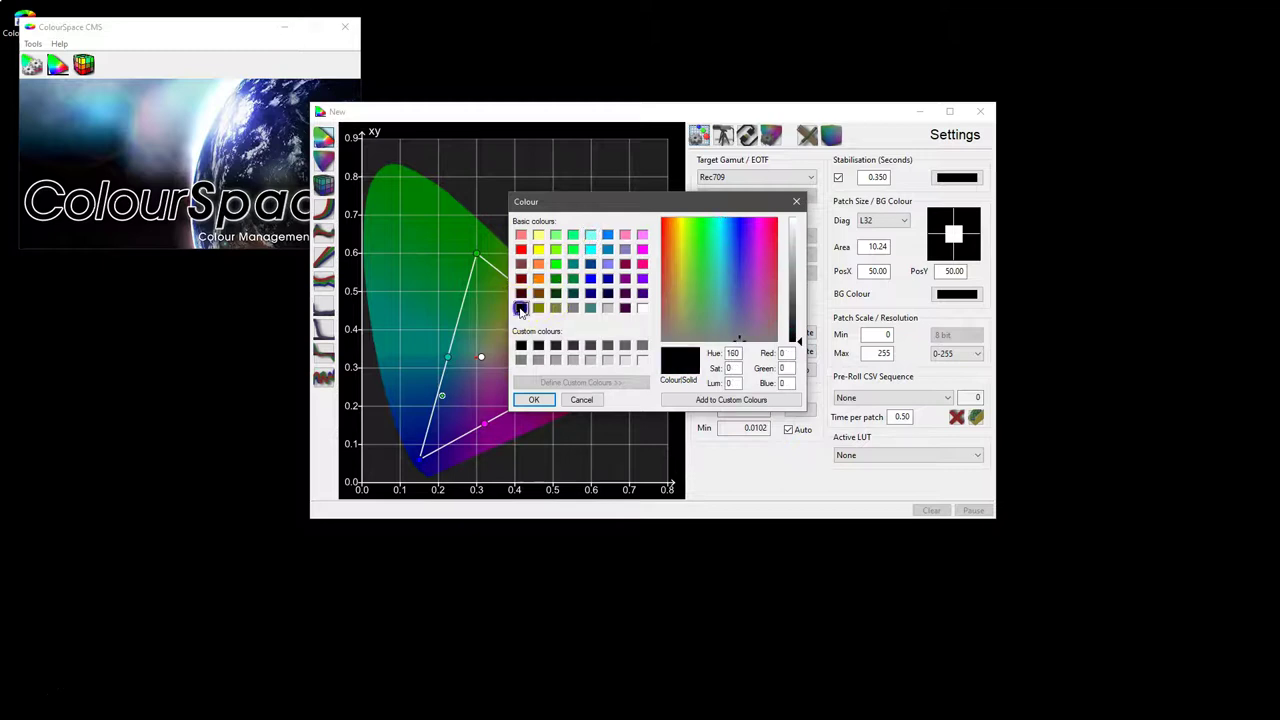
click(534, 400)
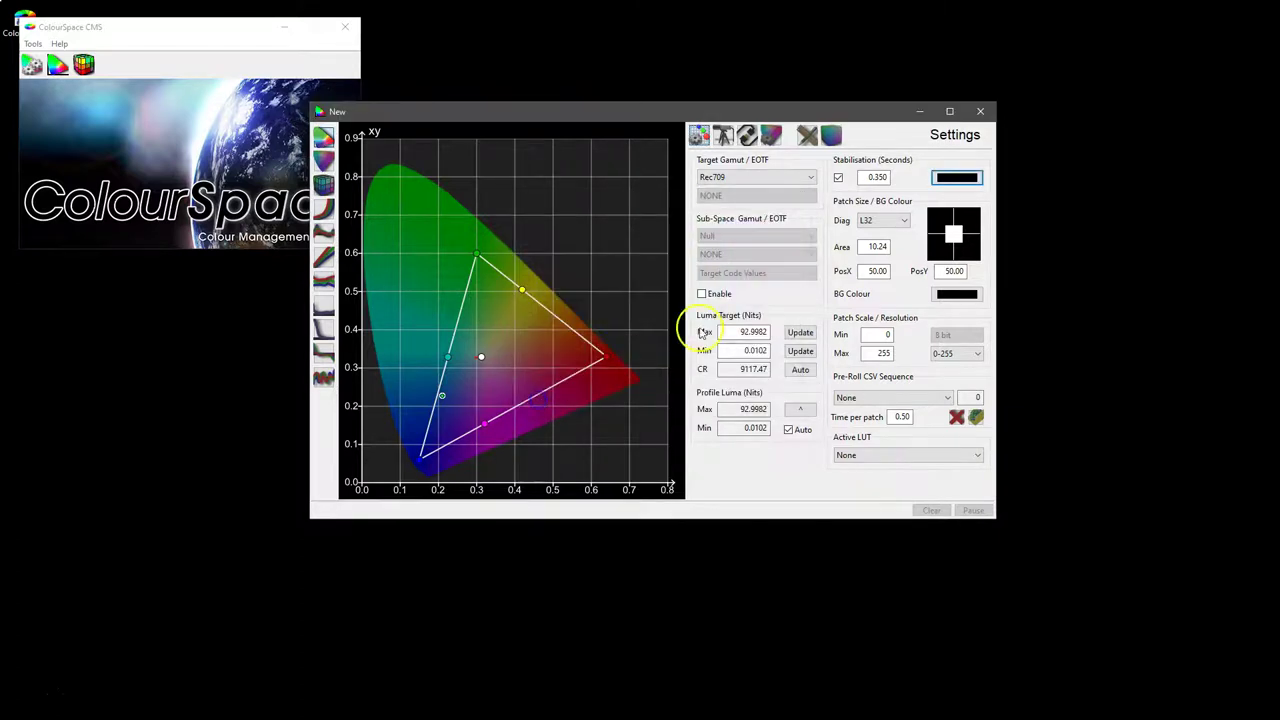
click(838, 177)
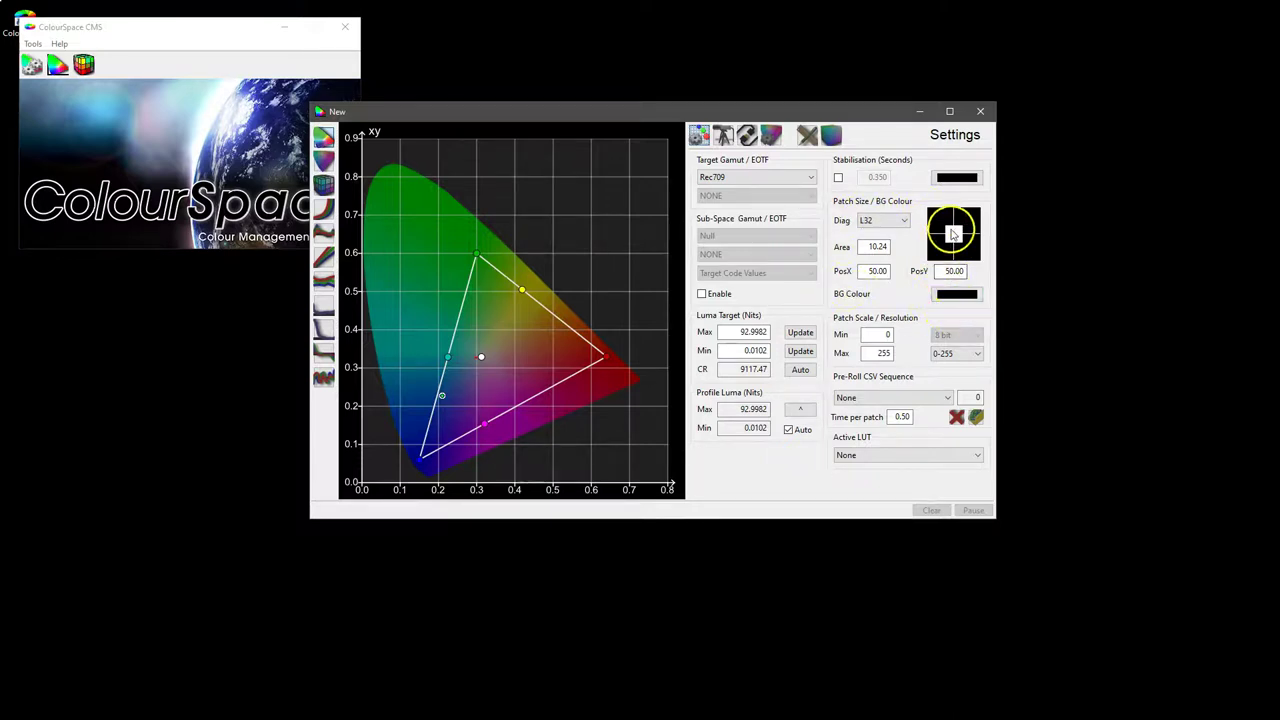
- Try the Custom patch size, then restore the L32 patch size
click(903, 220)
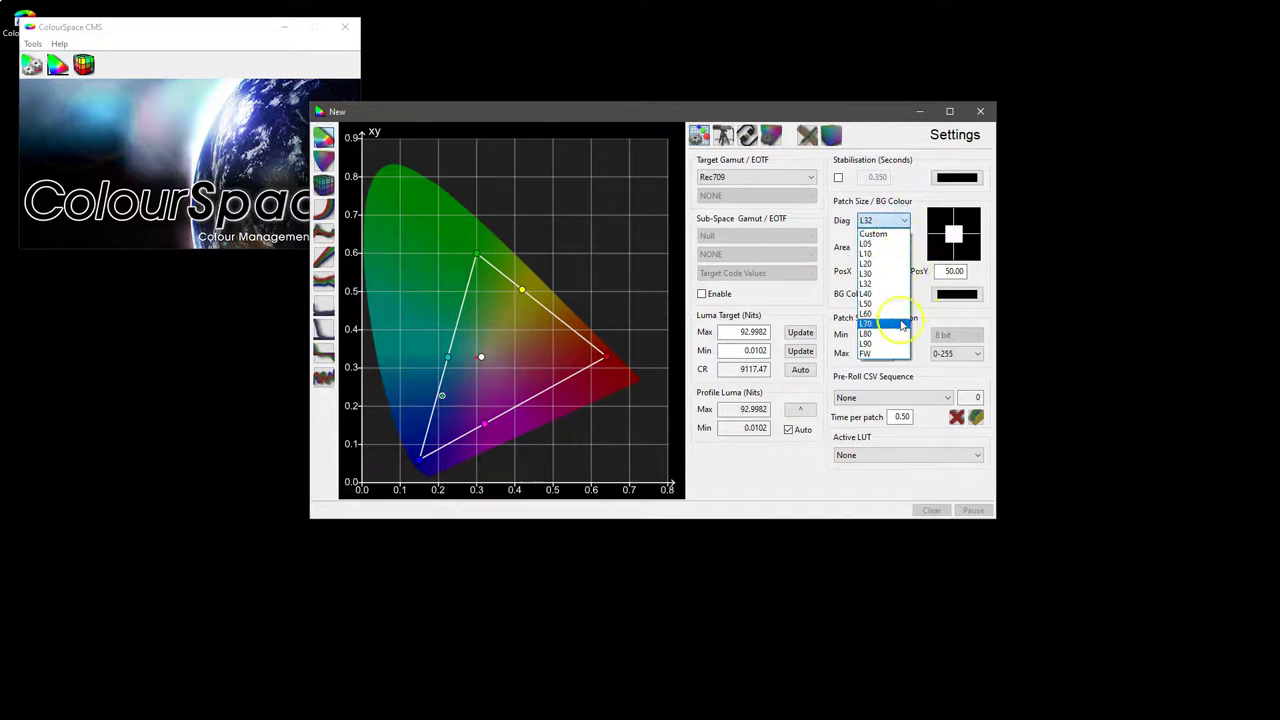
click(875, 234)
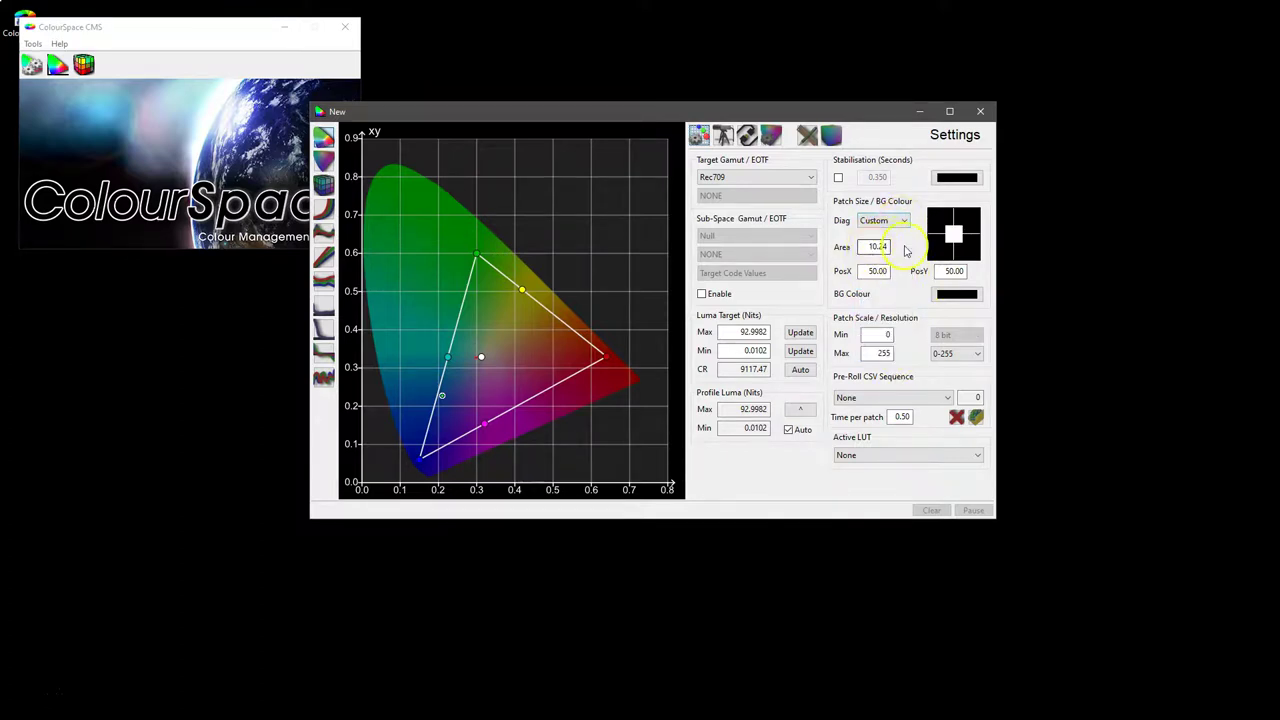
click(880, 271)
click(900, 218)
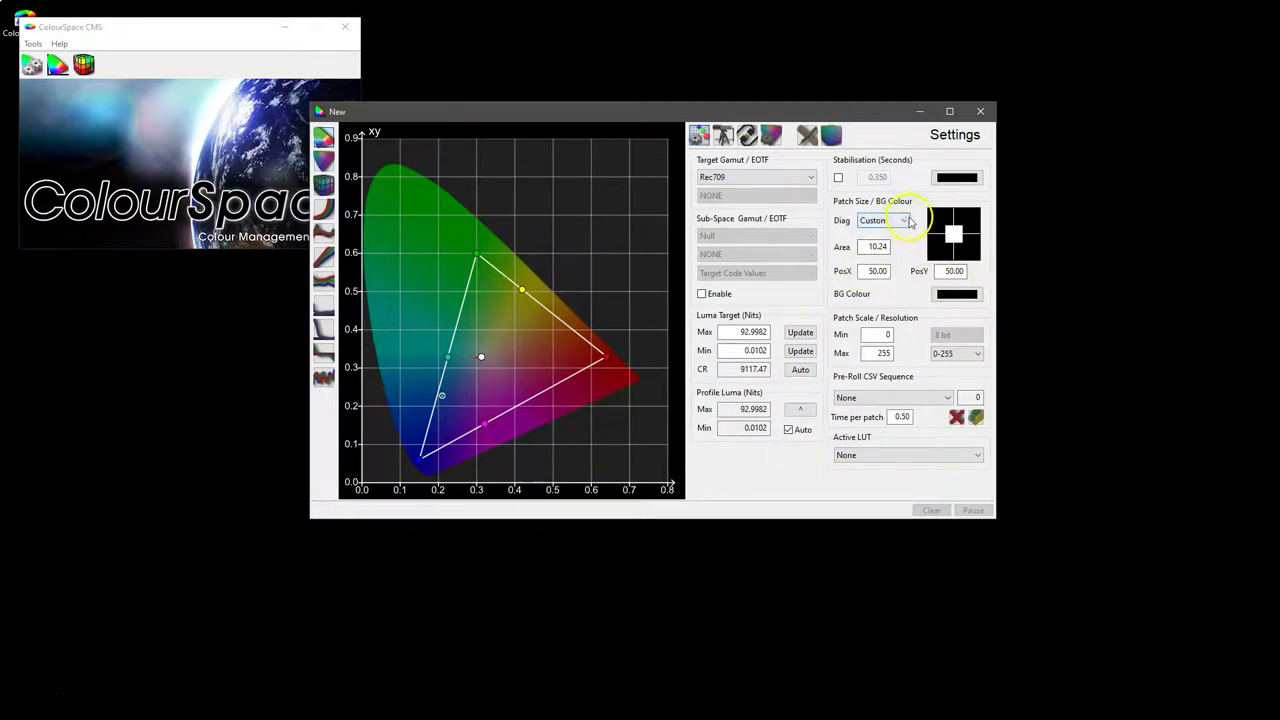
click(905, 220)
click(878, 283)
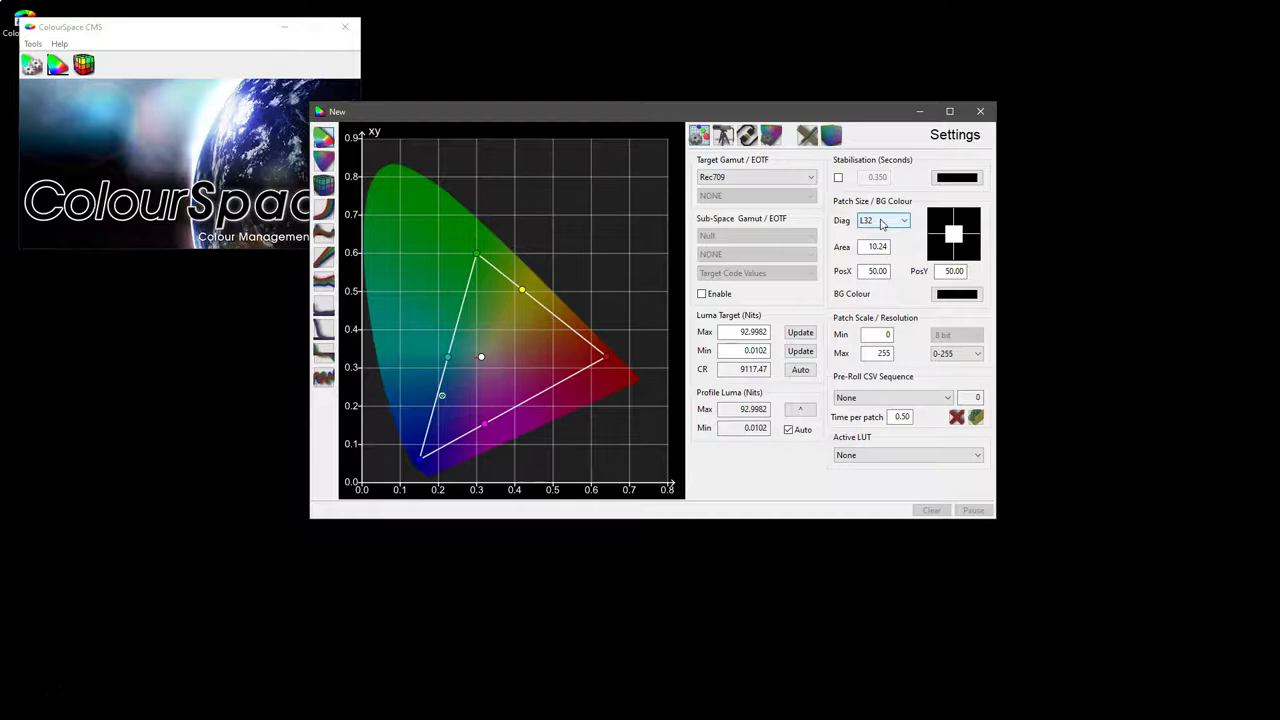
- Set the background colour to mid grey, RGB 128,128,128
click(957, 293)
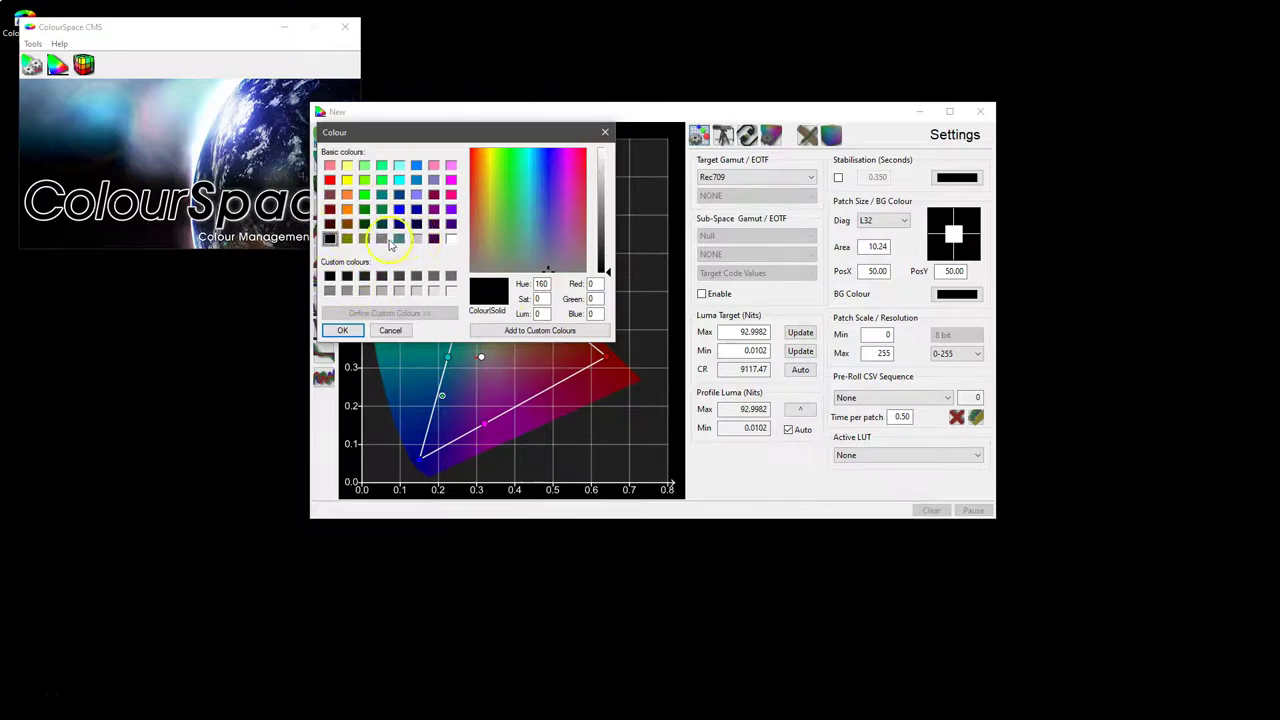
click(382, 238)
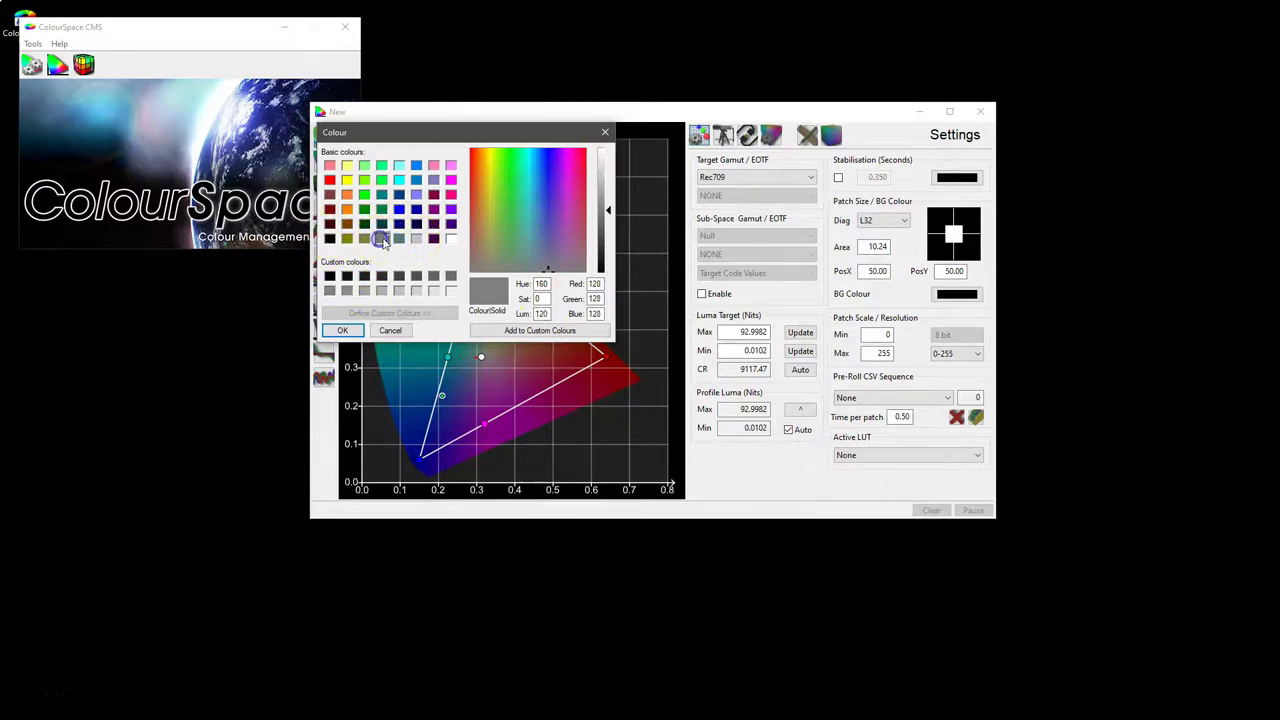
click(600, 333)
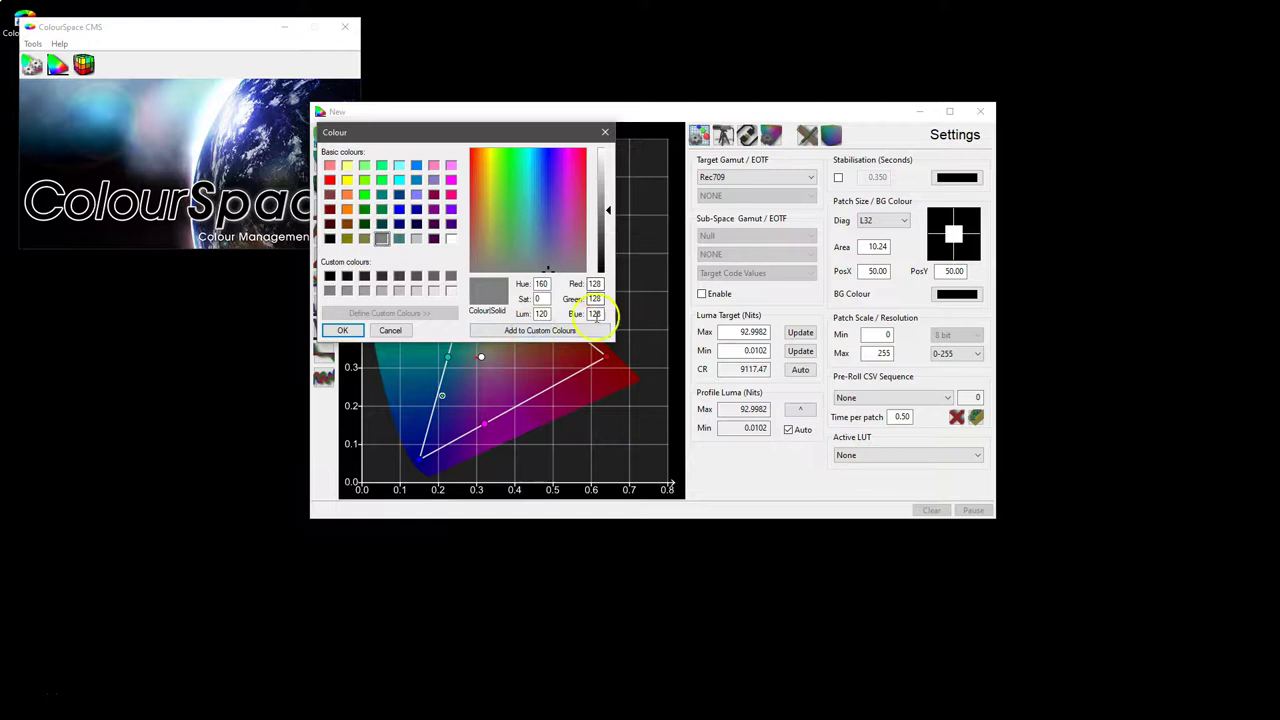
click(341, 331)
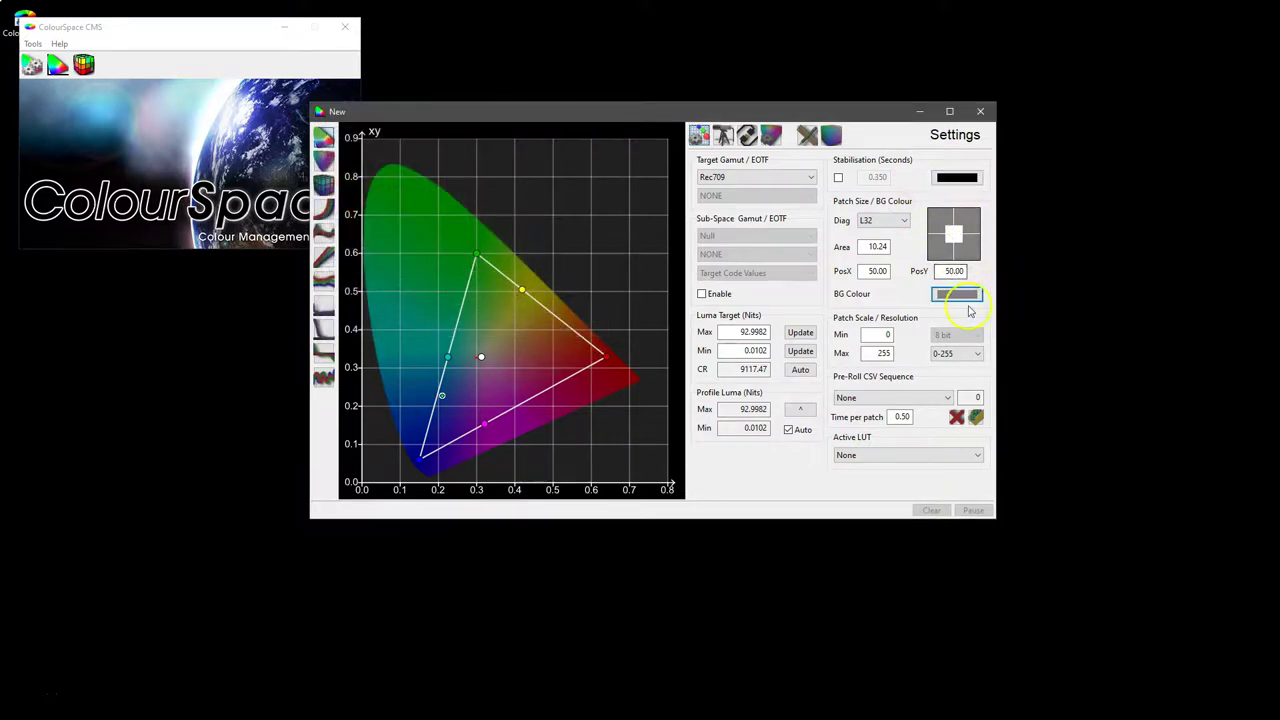
- Raise the test patch RGB level in Manual Measure and view it in the patch window from Settings
click(808, 138)
drag(947, 430, 948, 226)
click(698, 135)
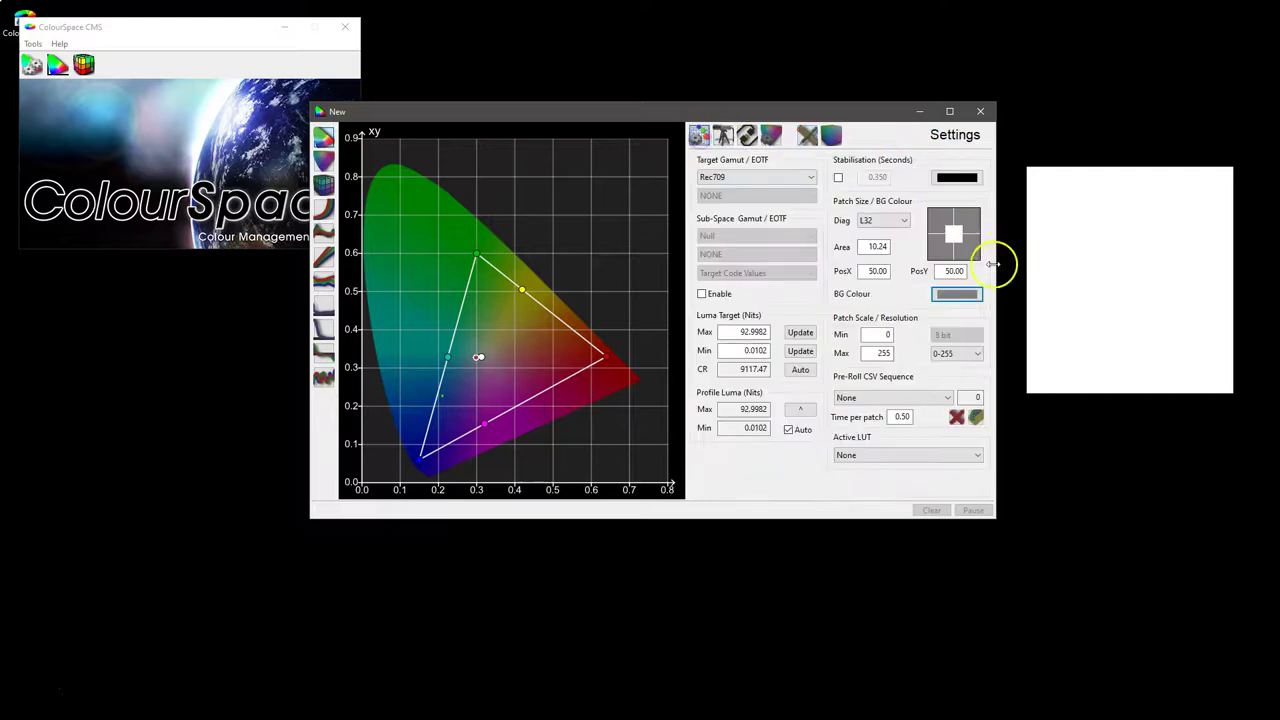
mouse_move(1081, 253)
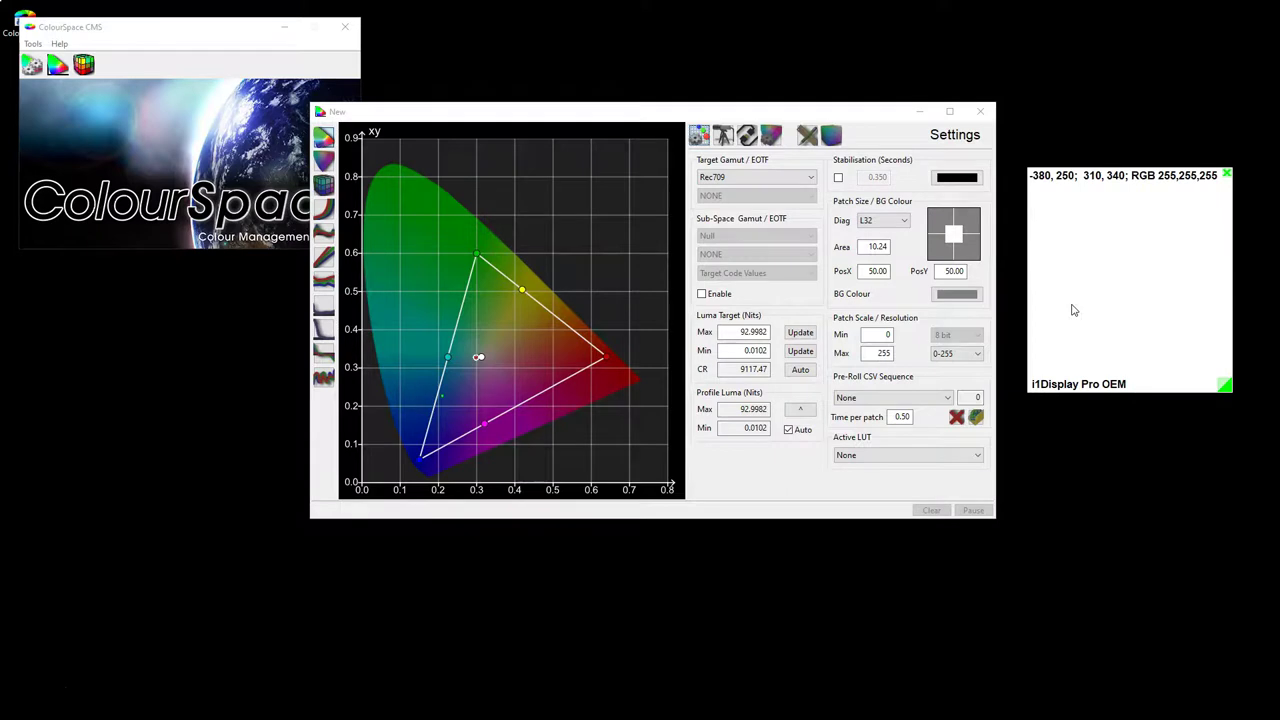
- Leave Hardware Options for Settings, showing the 0-255 patch scale and L32 grey-background patch
click(747, 135)
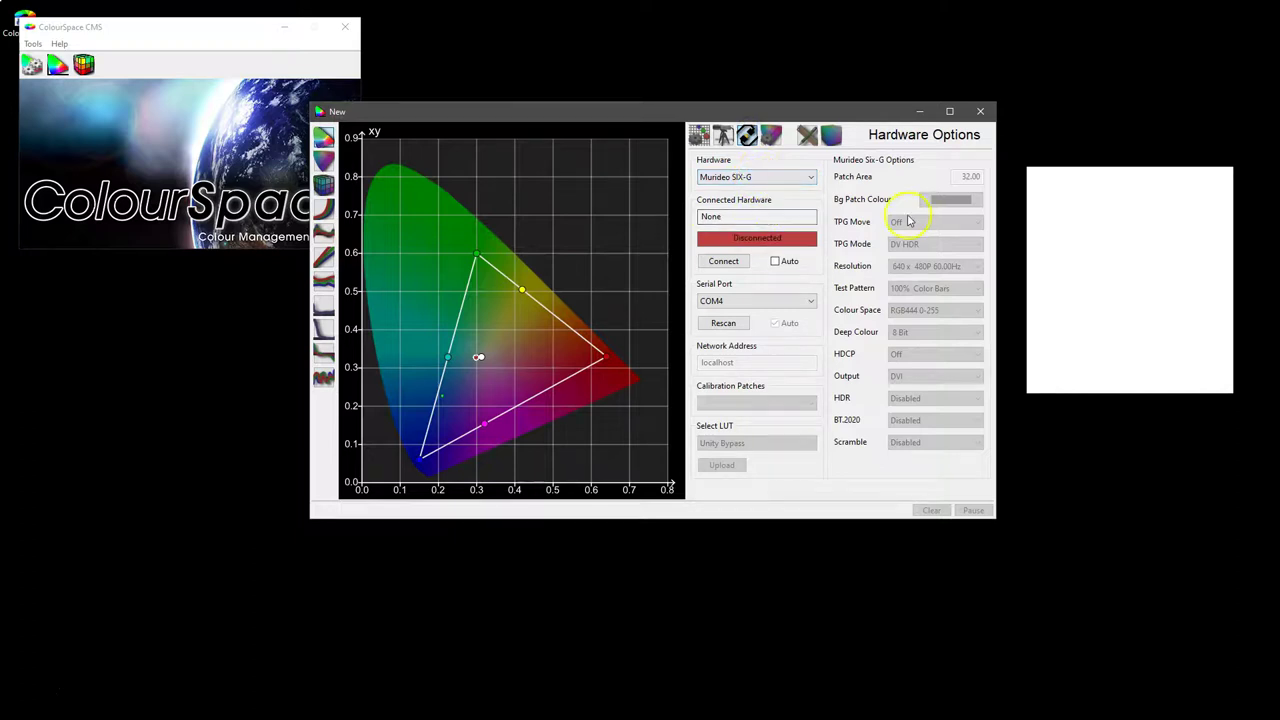
click(697, 136)
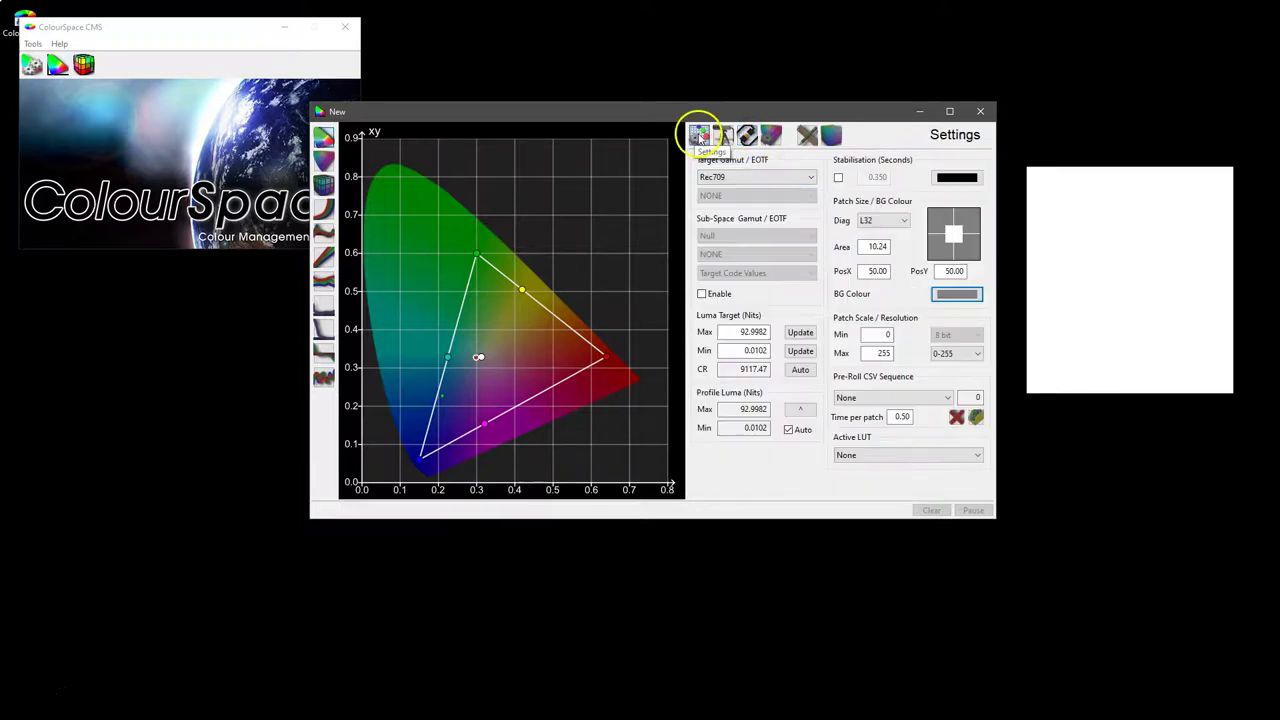
click(950, 355)
click(950, 355)
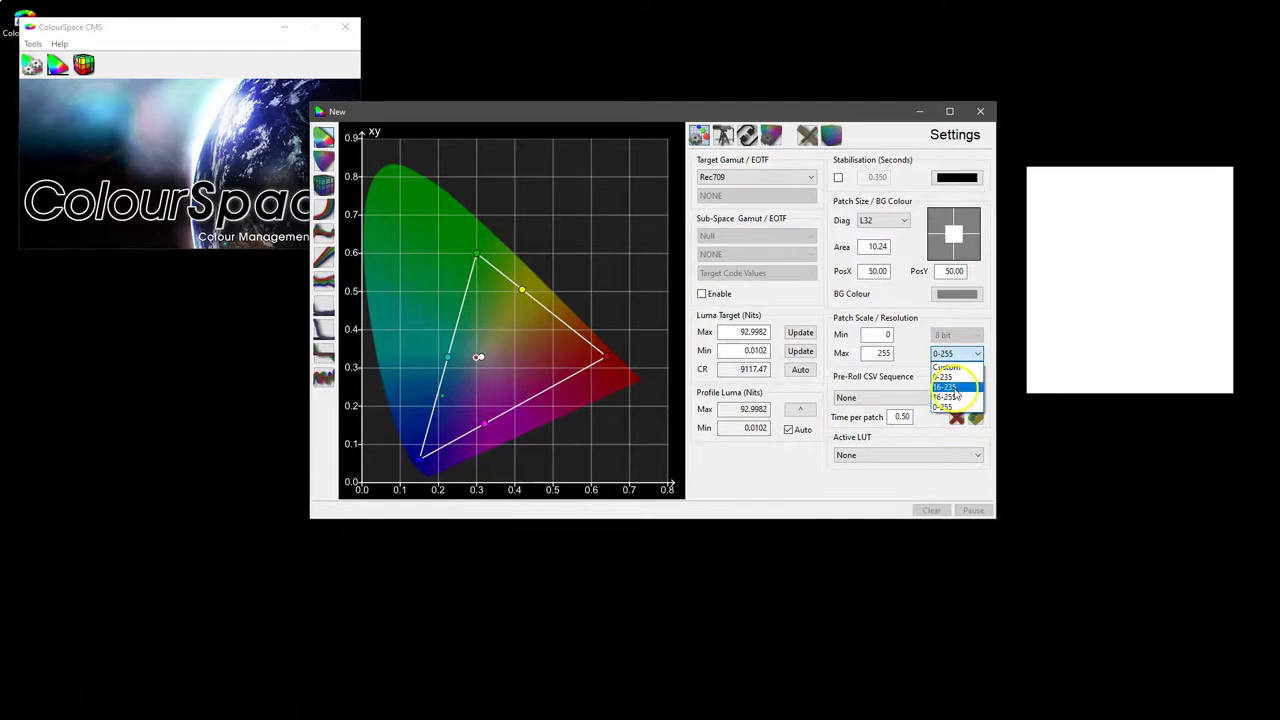
click(946, 397)
click(952, 355)
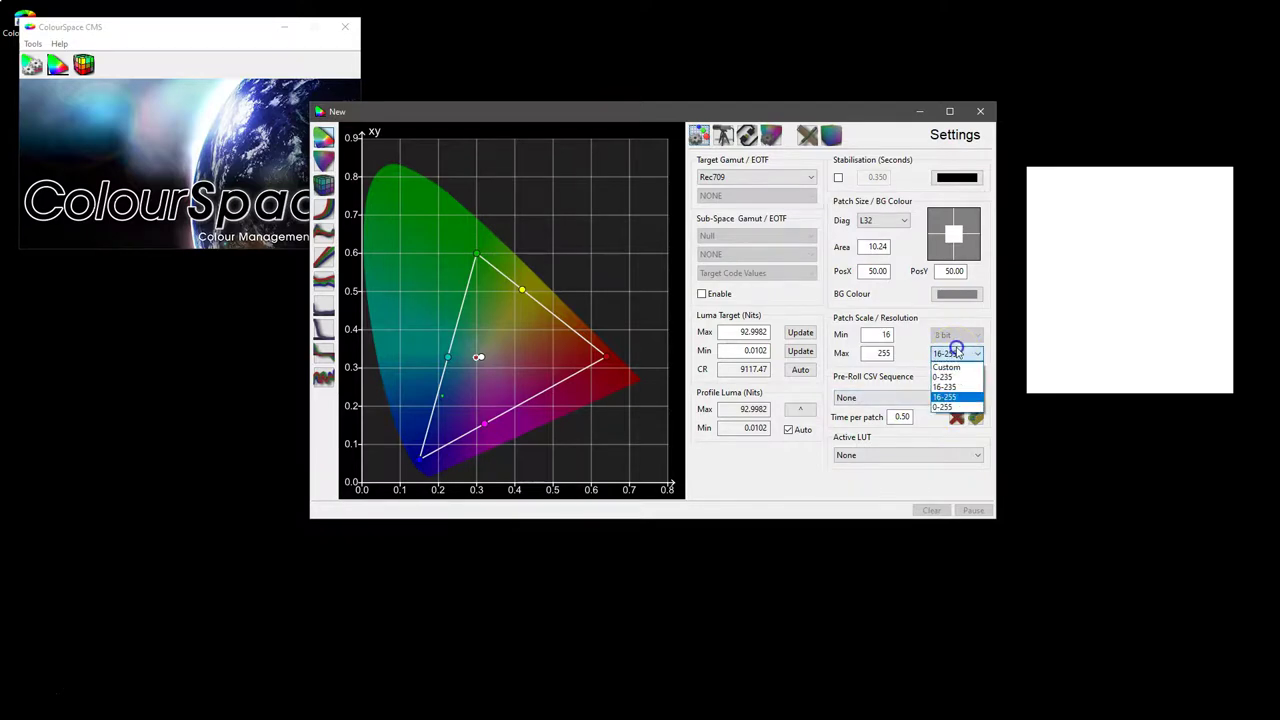
click(959, 400)
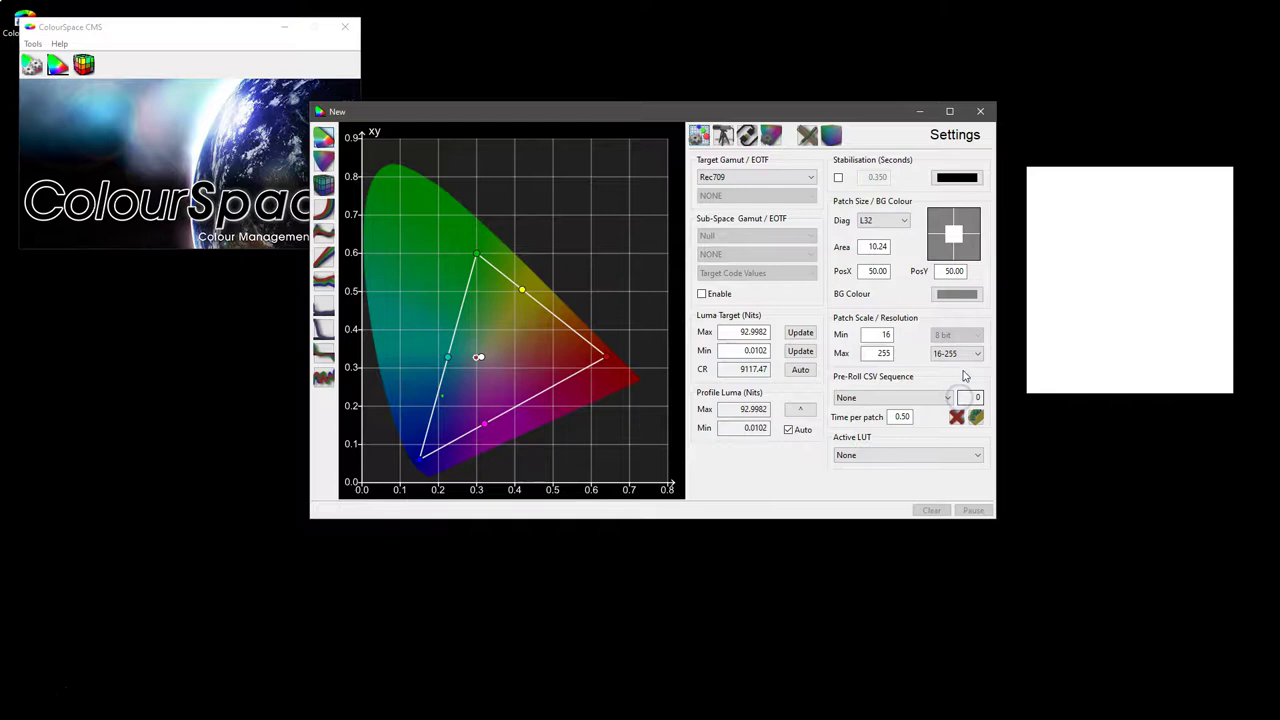
click(955, 353)
click(958, 387)
click(960, 353)
click(955, 405)
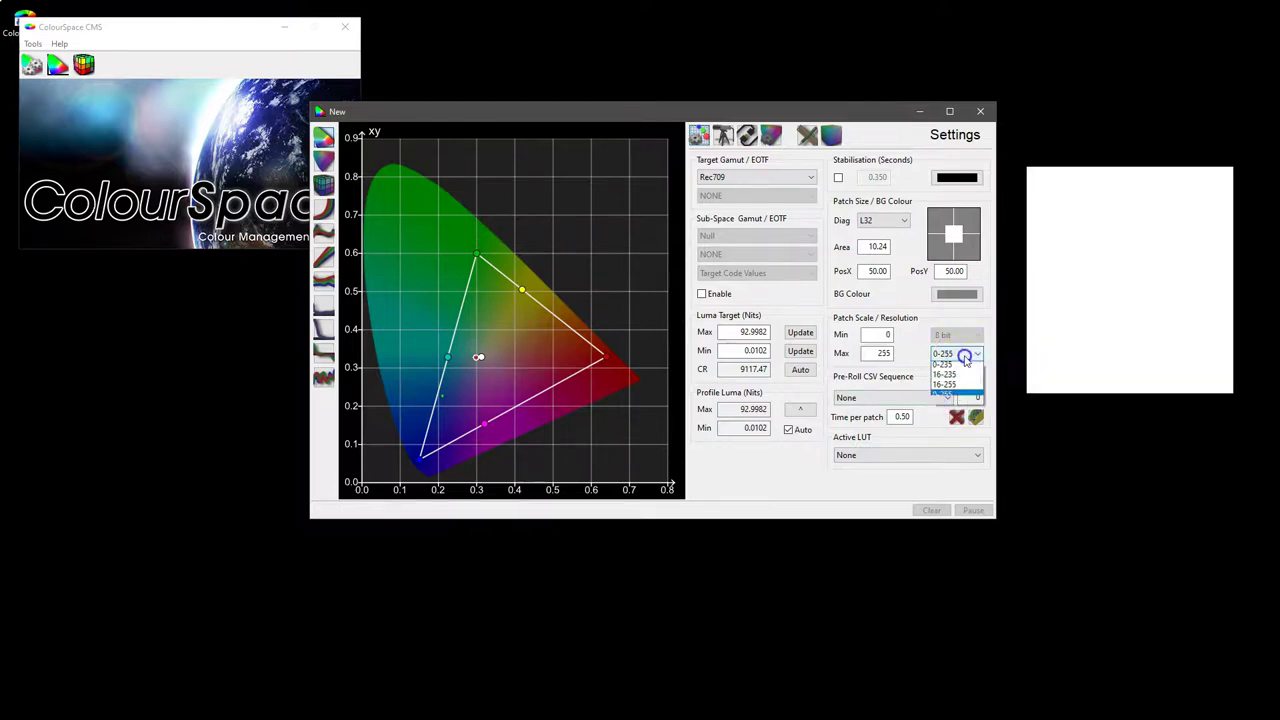
double_click(888, 334)
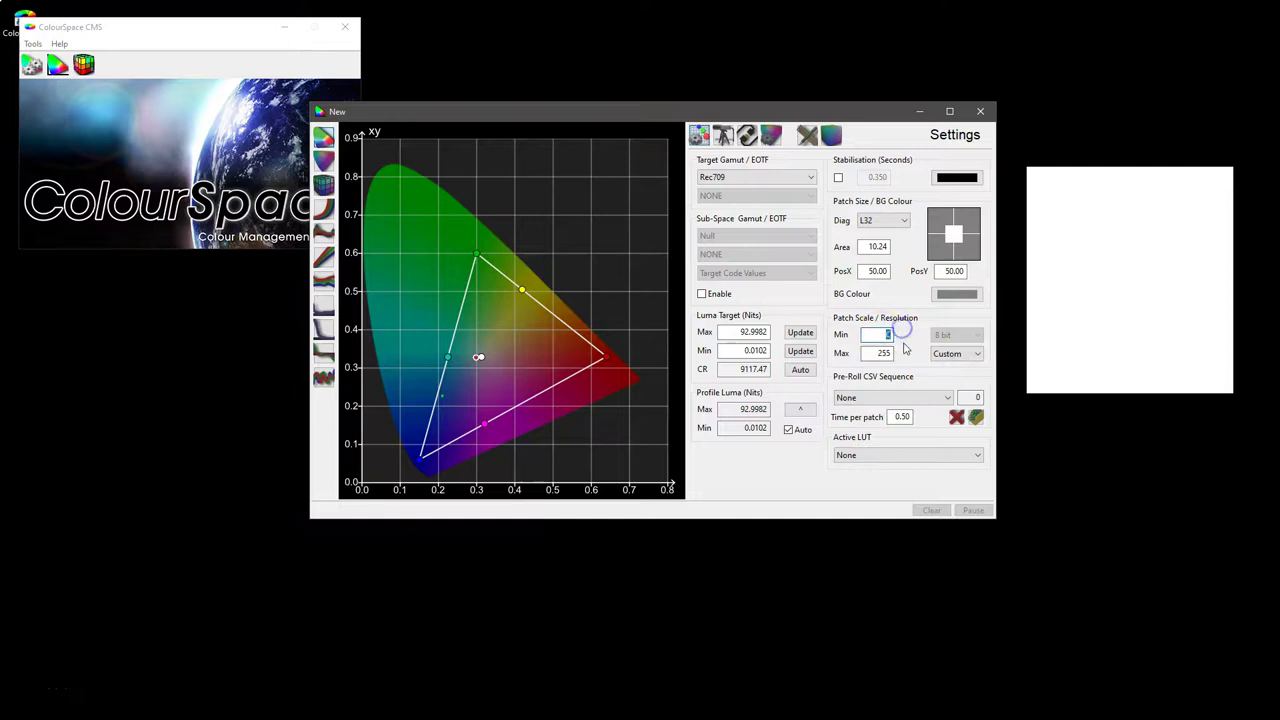
click(955, 353)
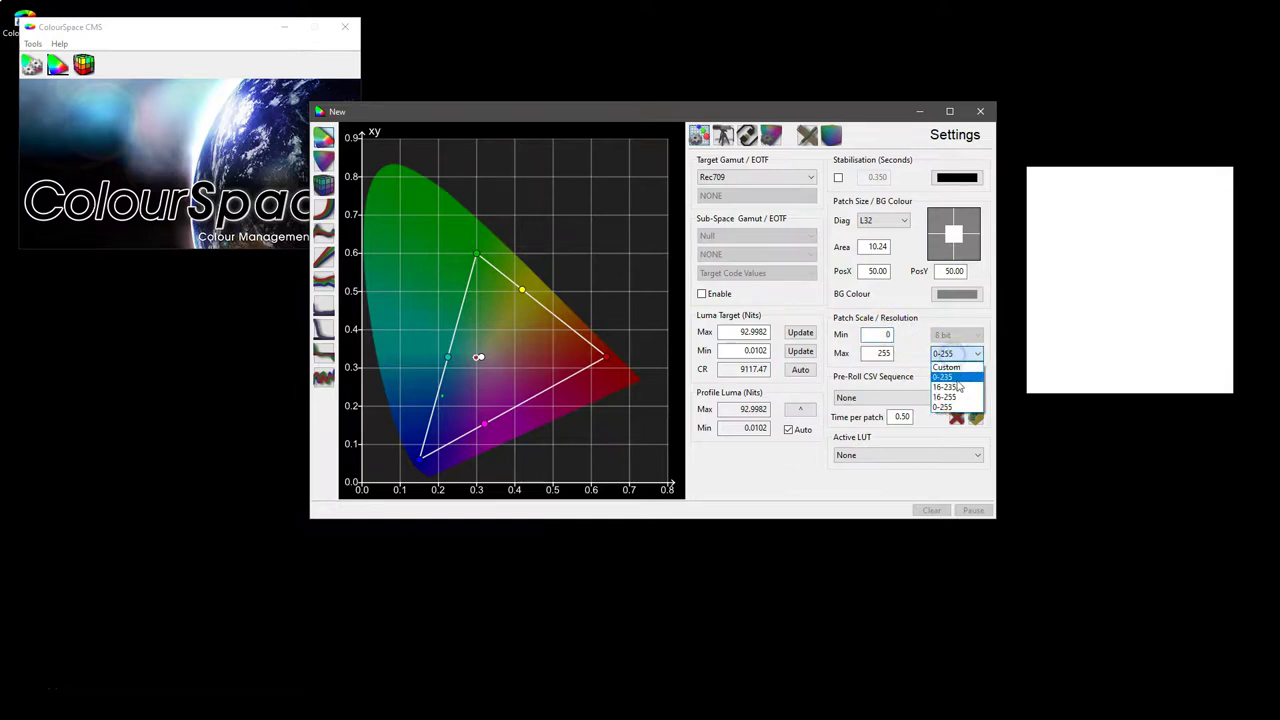
click(956, 353)
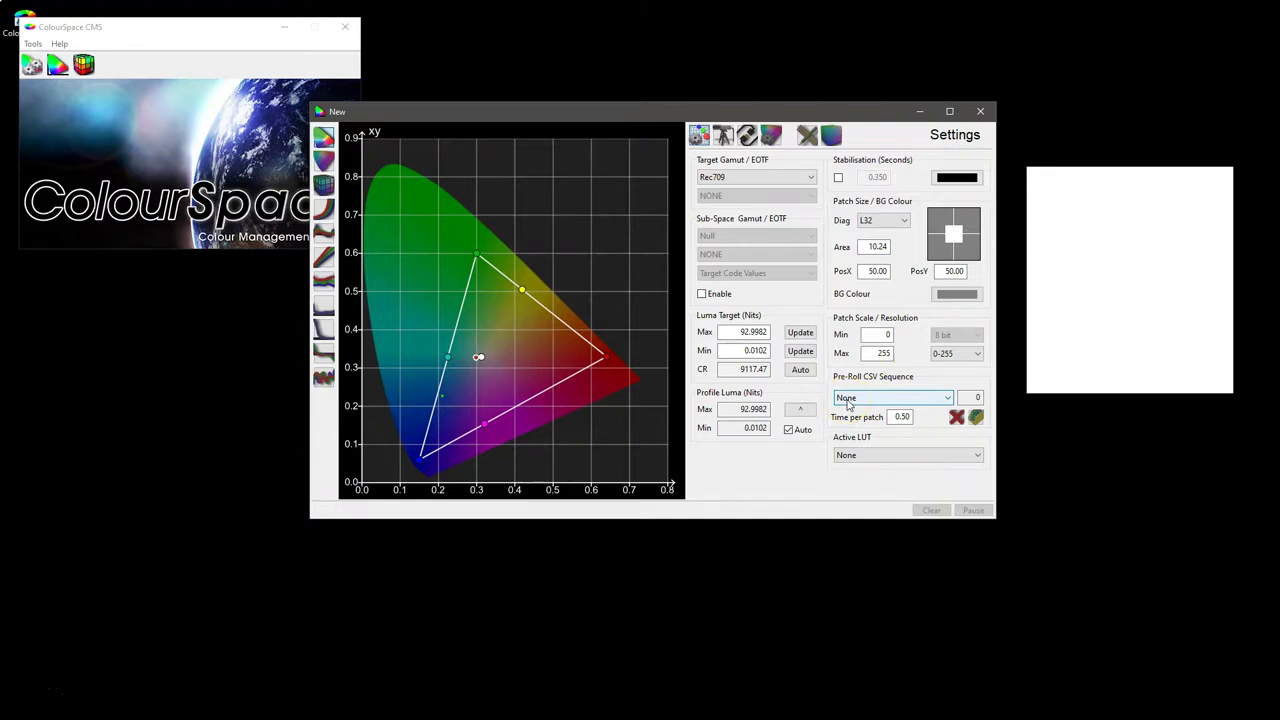
click(976, 417)
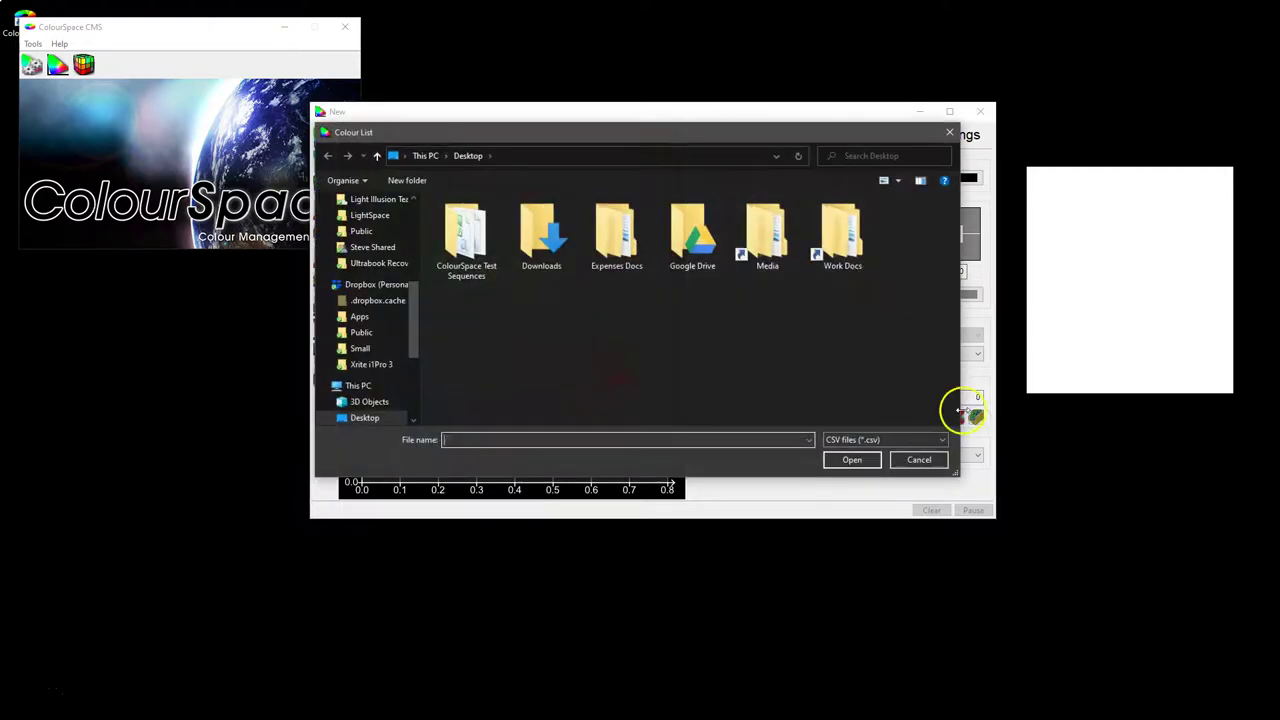
double_click(462, 235)
scroll(543, 340, down, 3)
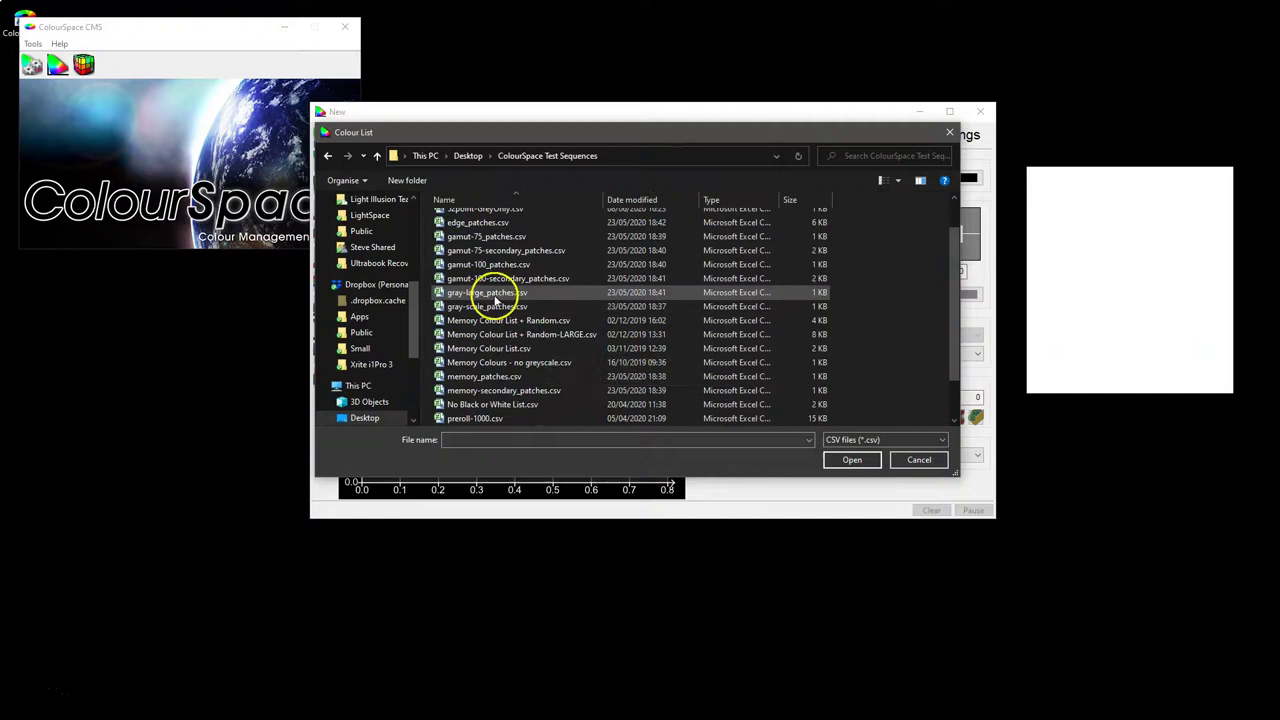
click(503, 320)
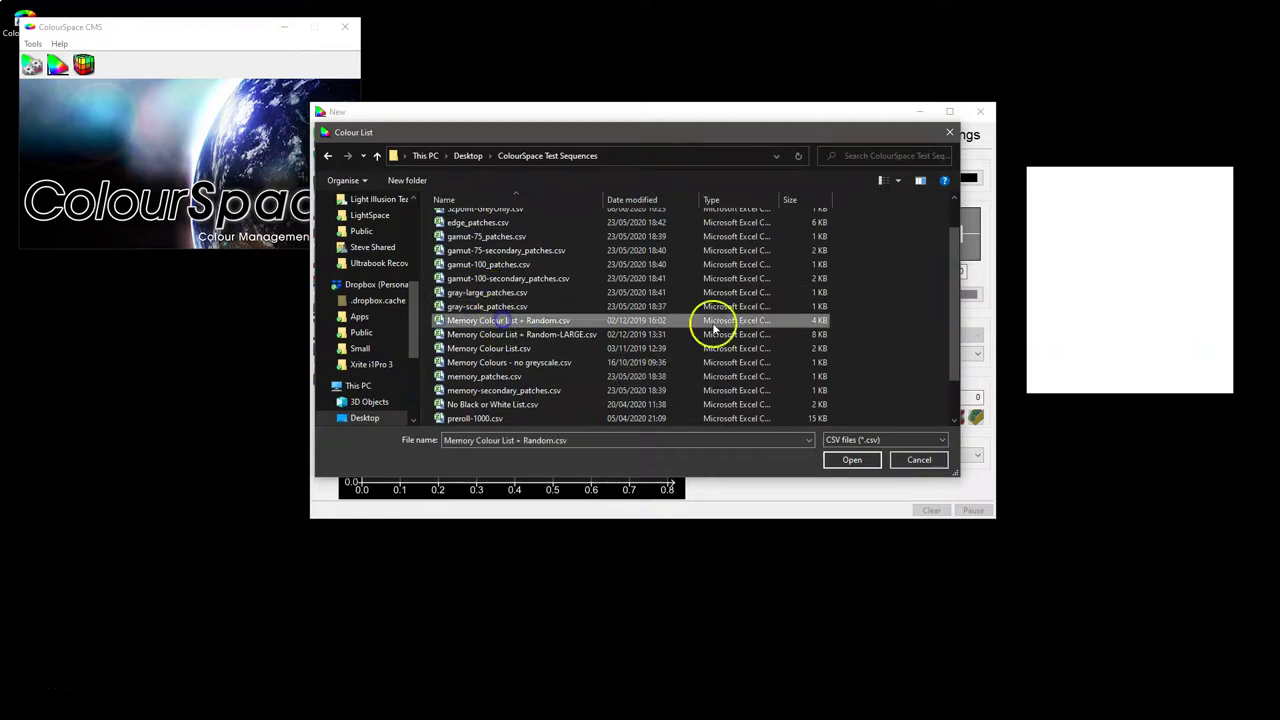
click(851, 459)
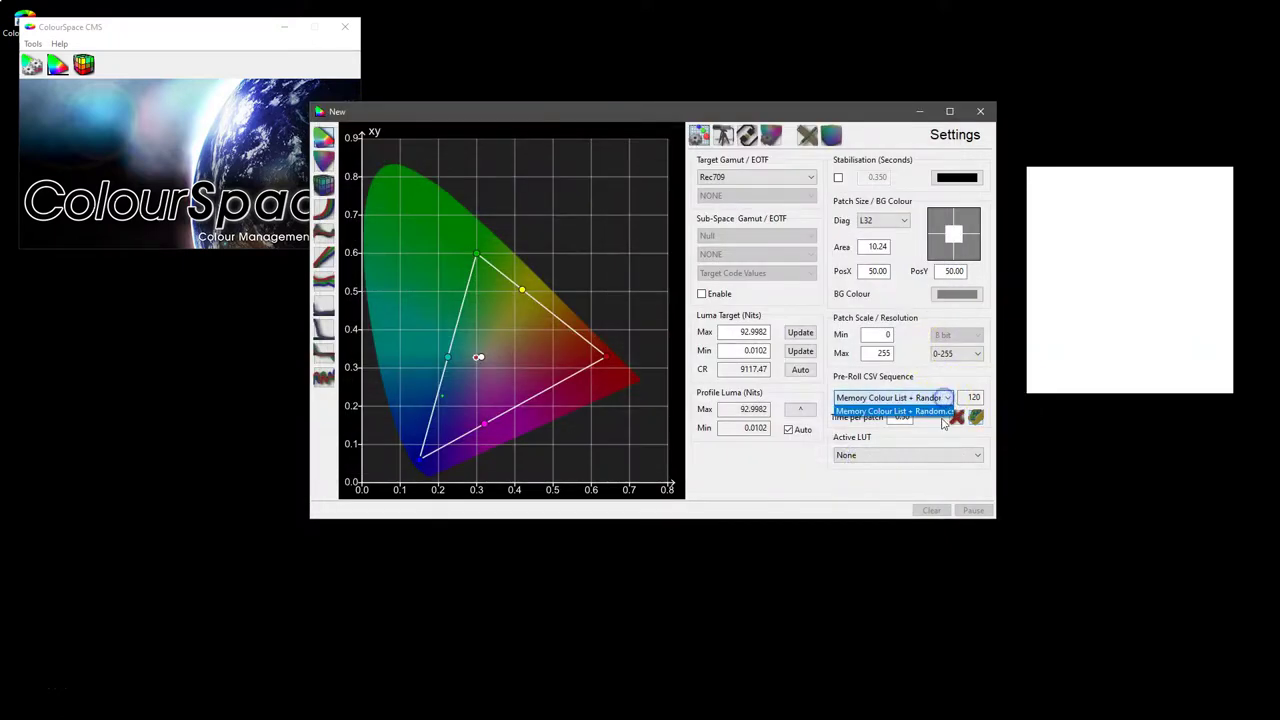
click(949, 397)
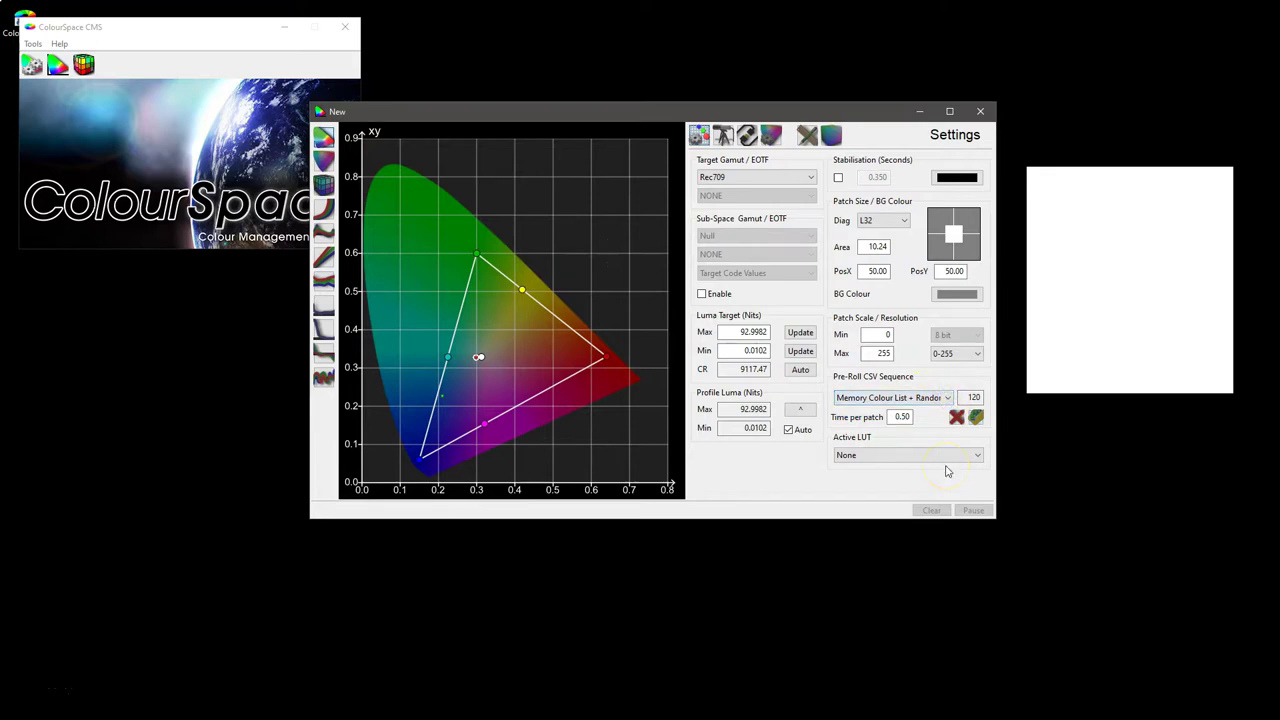
double_click(901, 417)
click(956, 417)
click(947, 397)
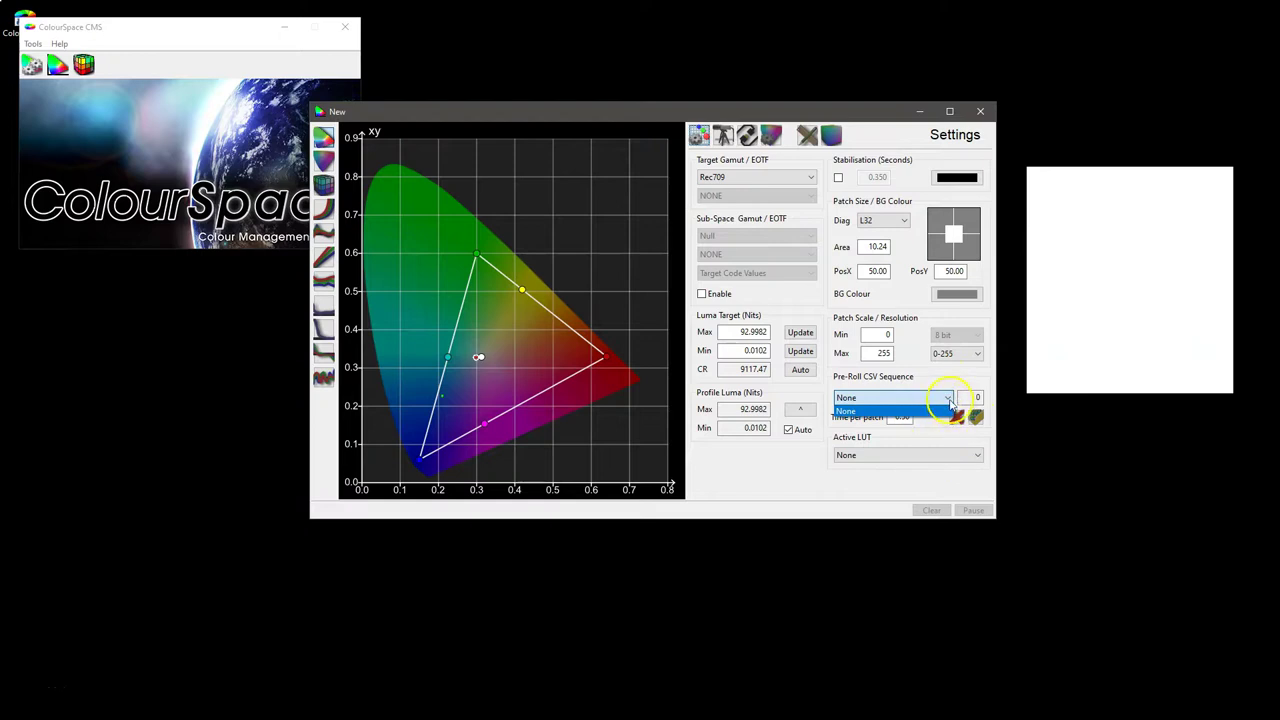
click(952, 402)
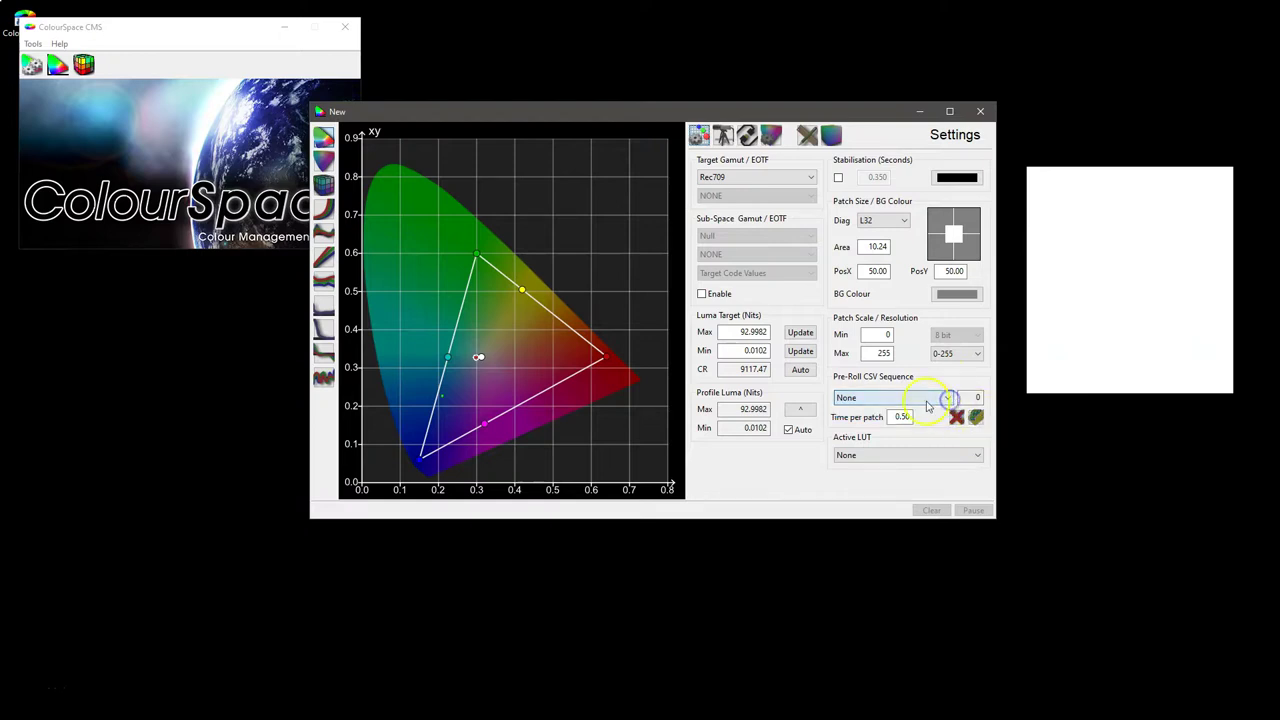
click(862, 456)
click(864, 457)
click(863, 455)
- Import film_emulation.3dl from the Desktop through Manage Spaces
click(32, 65)
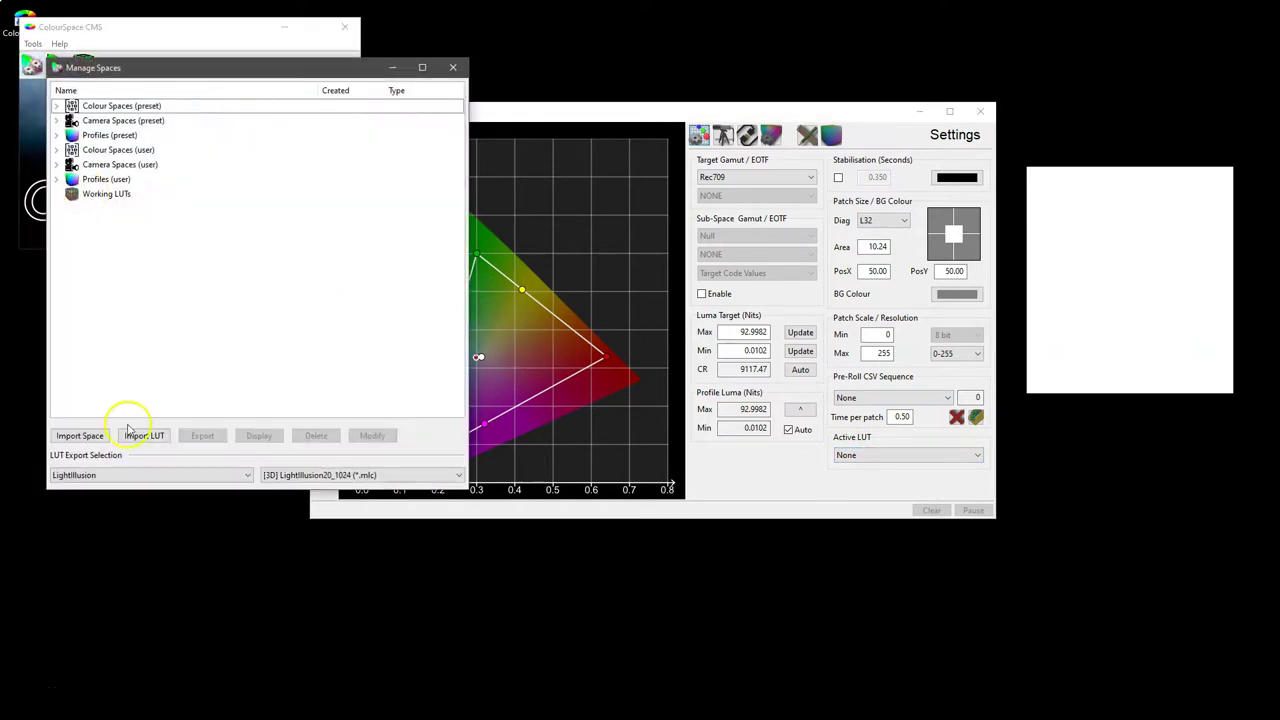
click(140, 435)
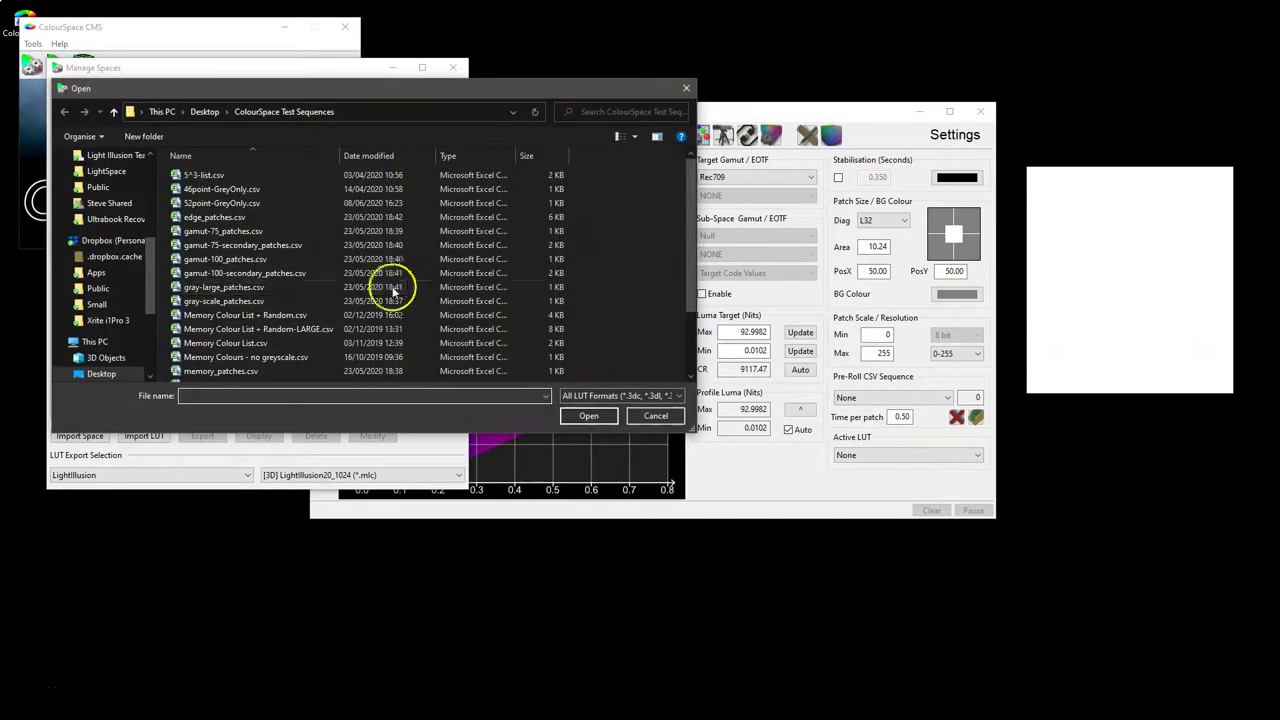
drag(148, 257, 152, 165)
click(101, 198)
click(440, 195)
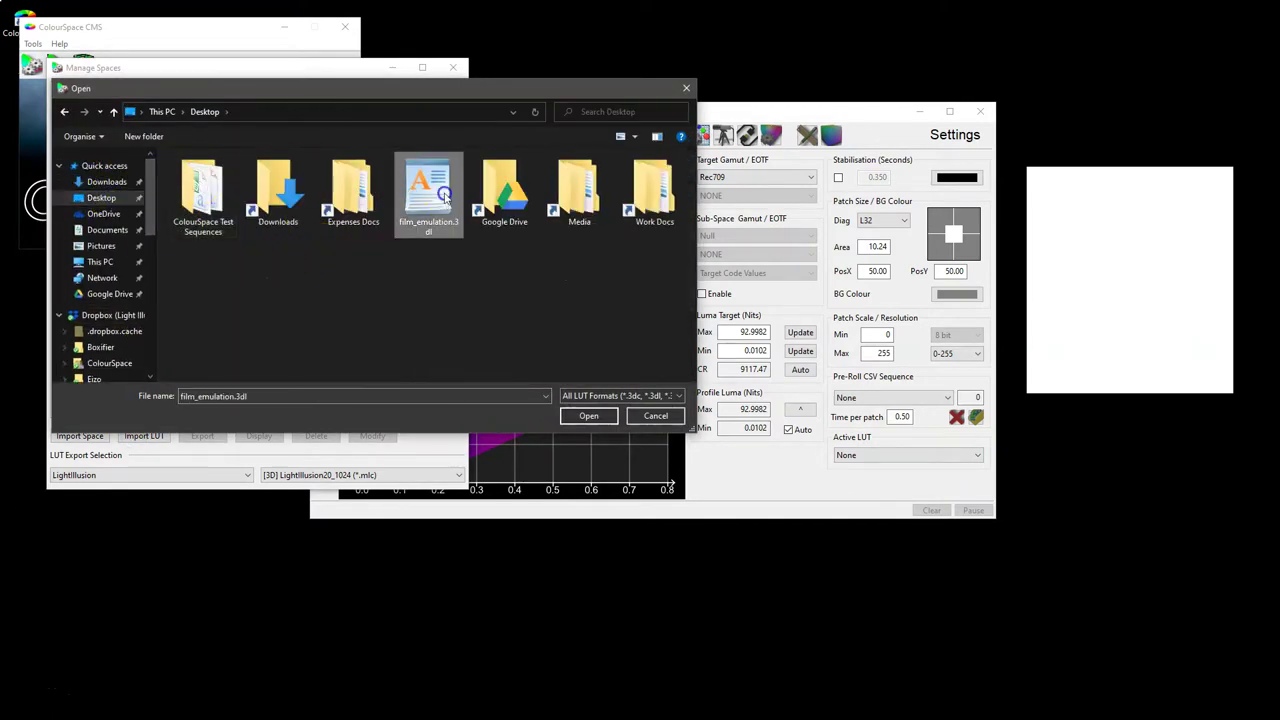
click(588, 415)
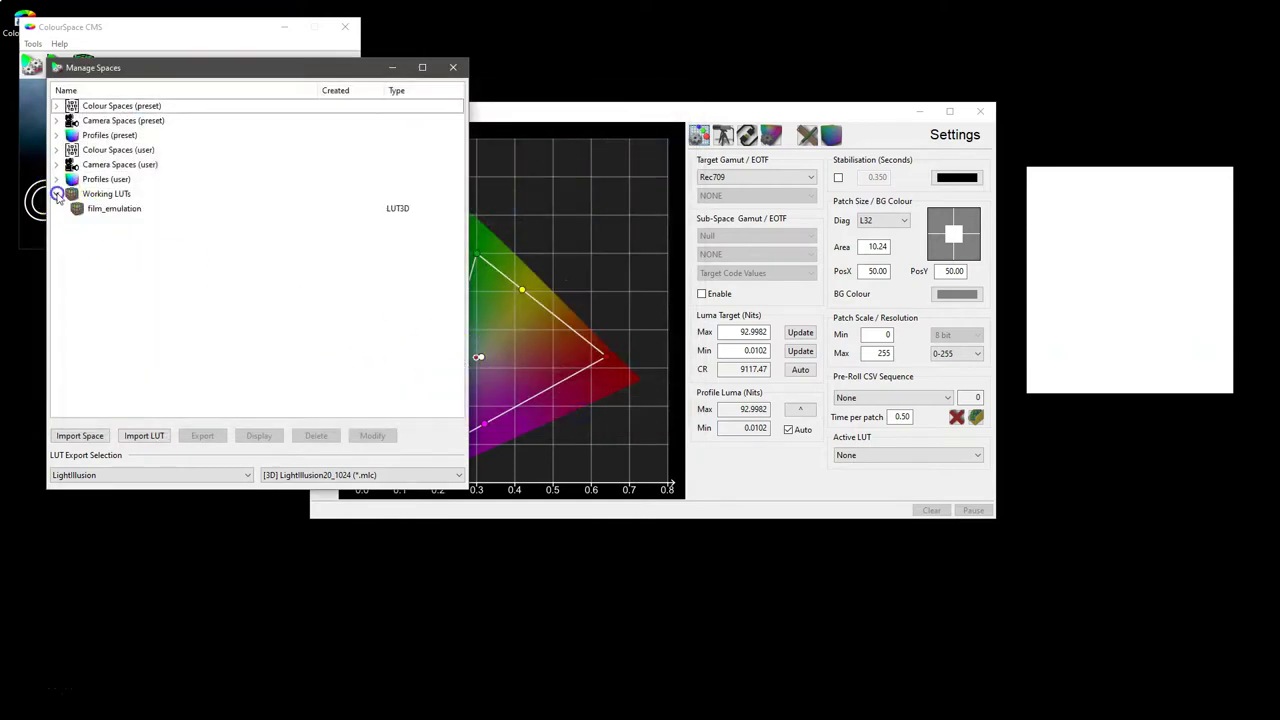
- Inspect the film_emulation LUT as a 3D plot and 2D RGB curves, then close the manager
click(90, 208)
click(651, 243)
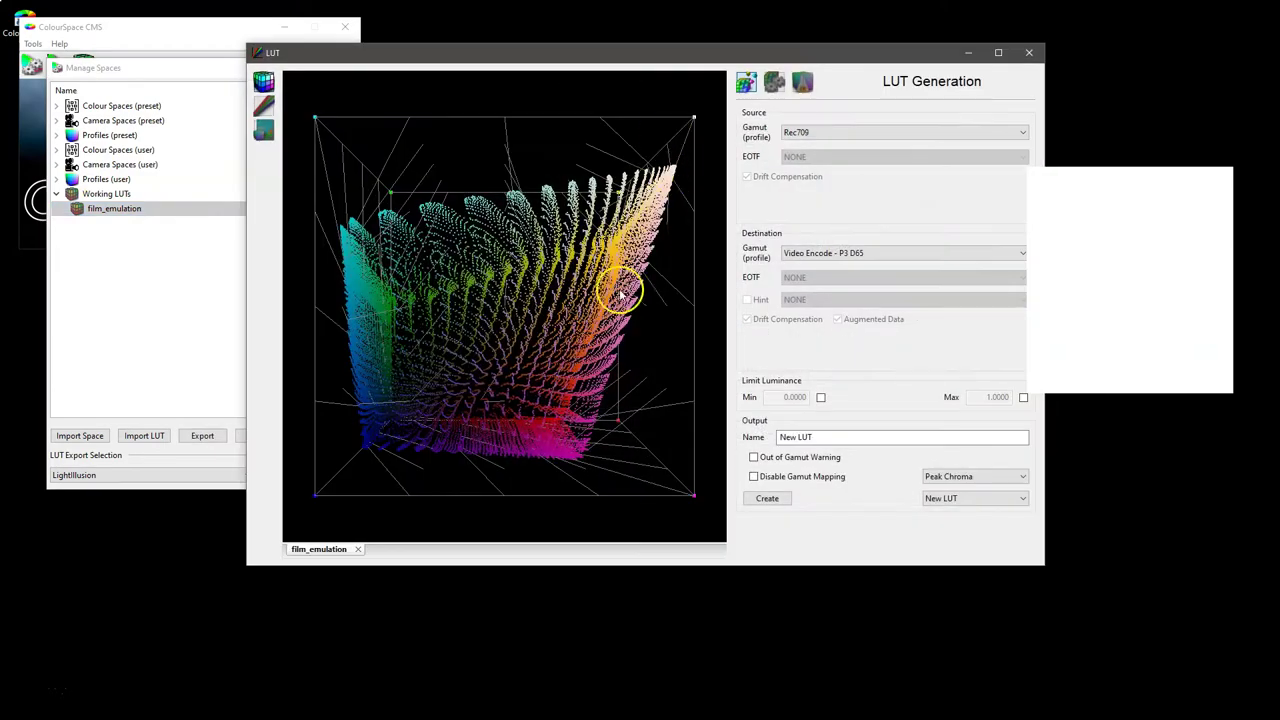
mouse_move(623, 286)
mouse_down()
mouse_move(514, 300)
mouse_move(598, 290)
mouse_up()
click(263, 105)
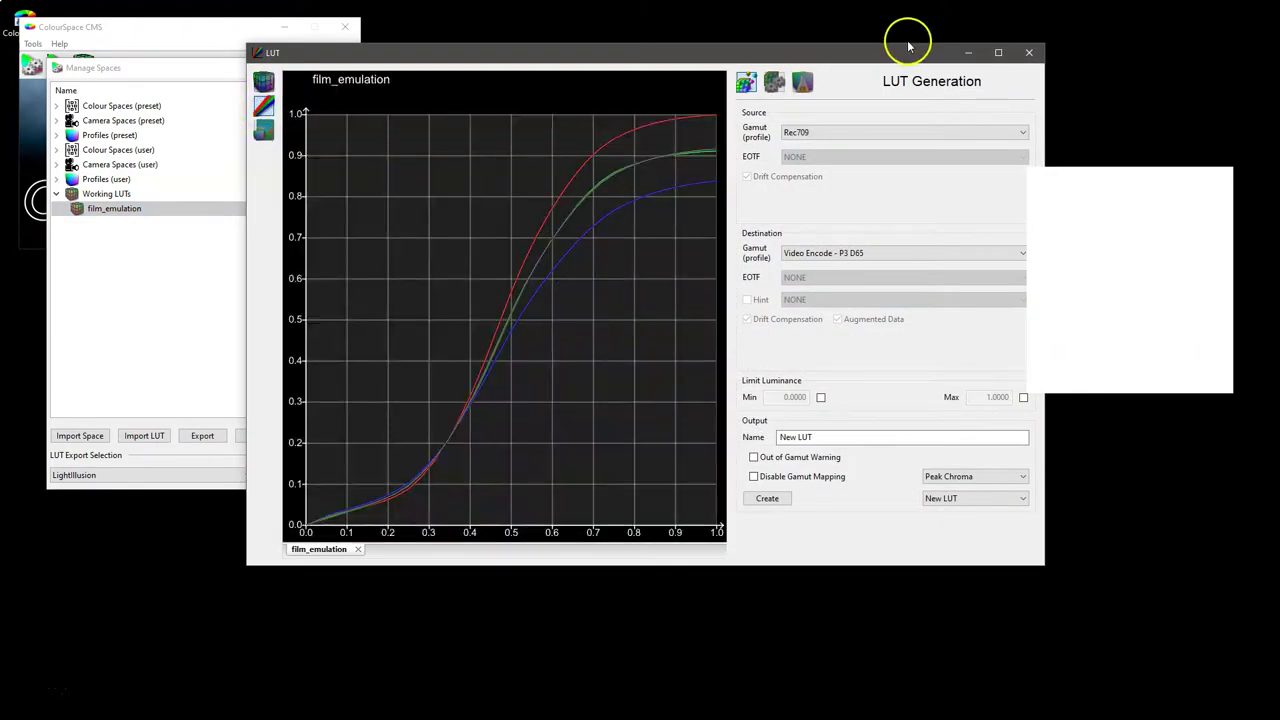
click(1029, 52)
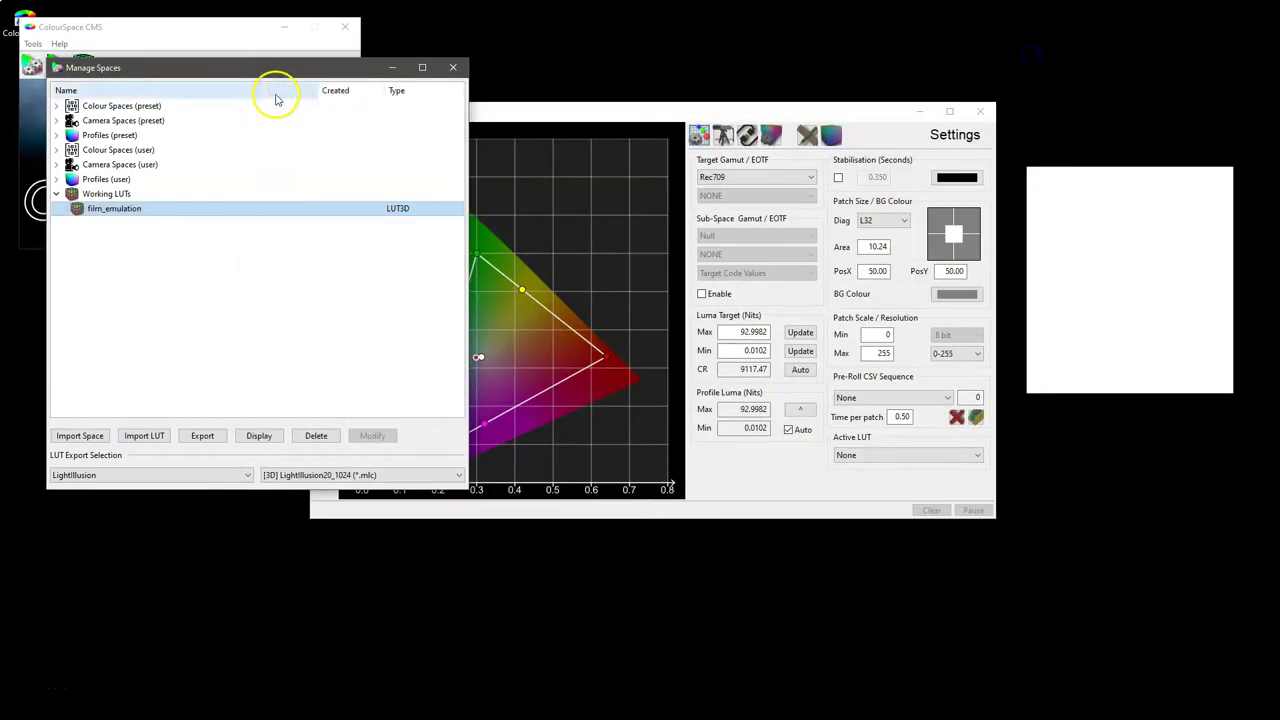
click(453, 67)
- Make film_emulation the active LUT and darken the test patch in Manual Measure
click(858, 457)
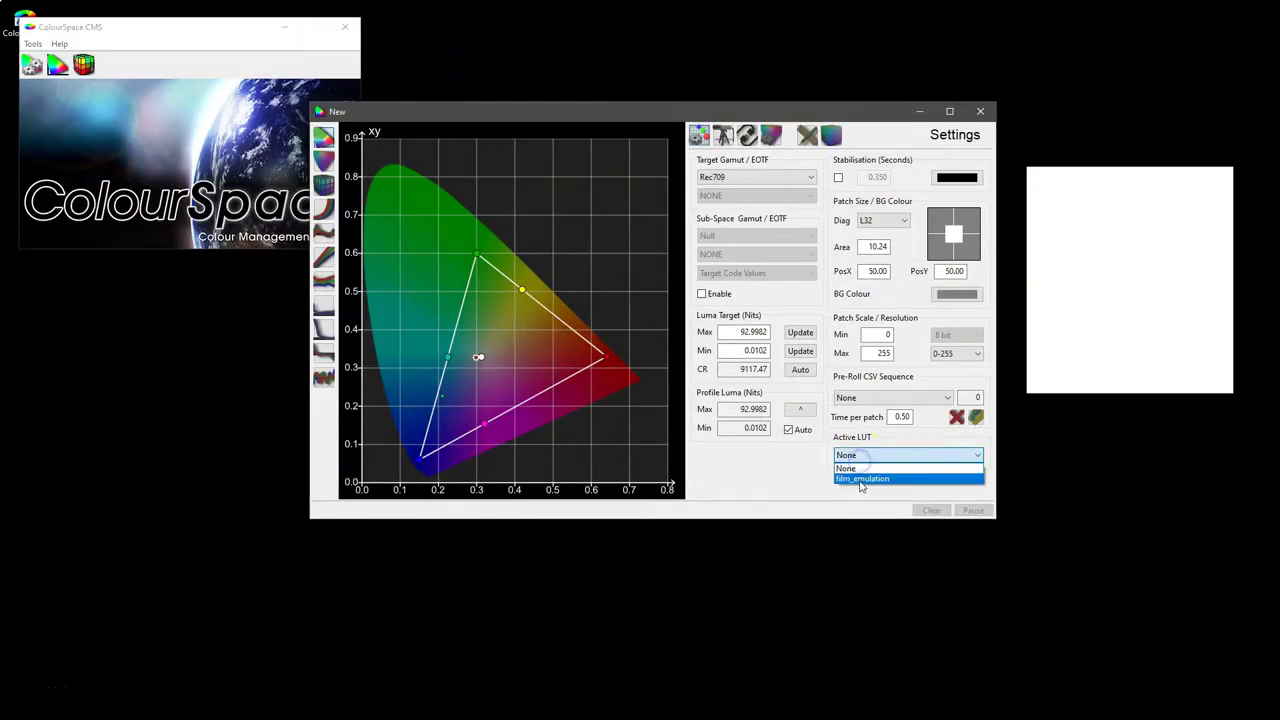
click(858, 475)
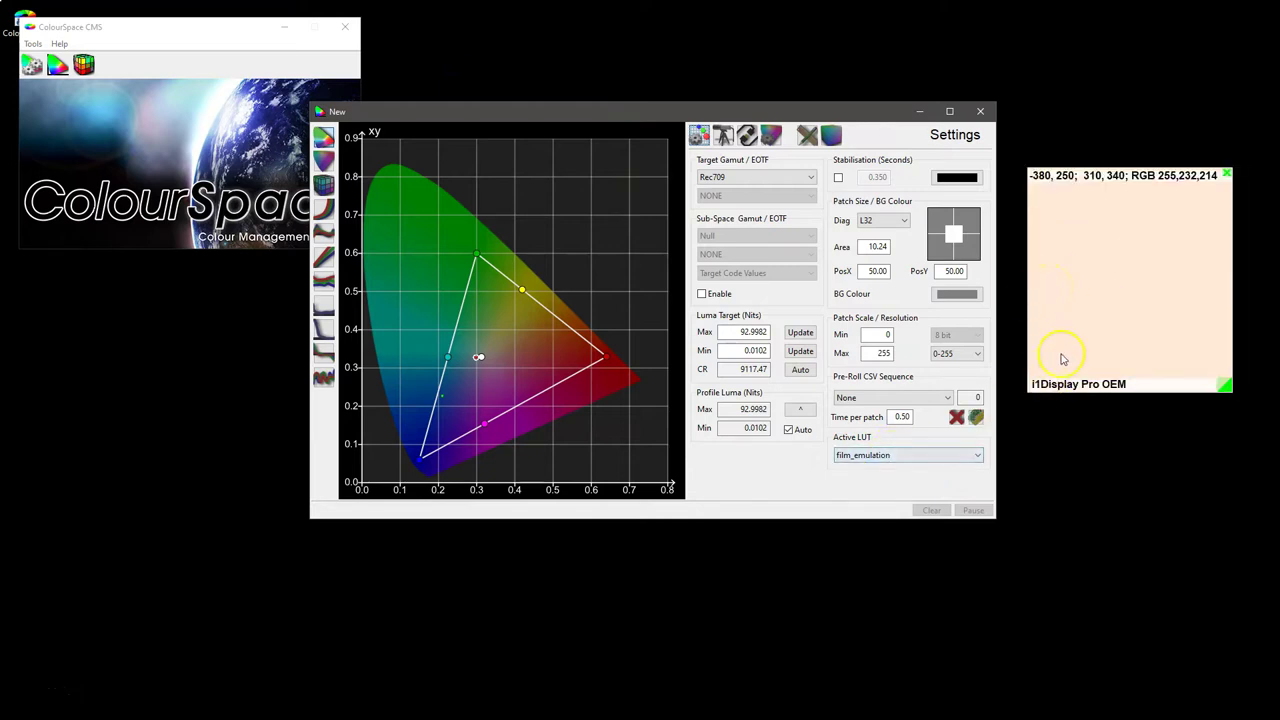
click(805, 140)
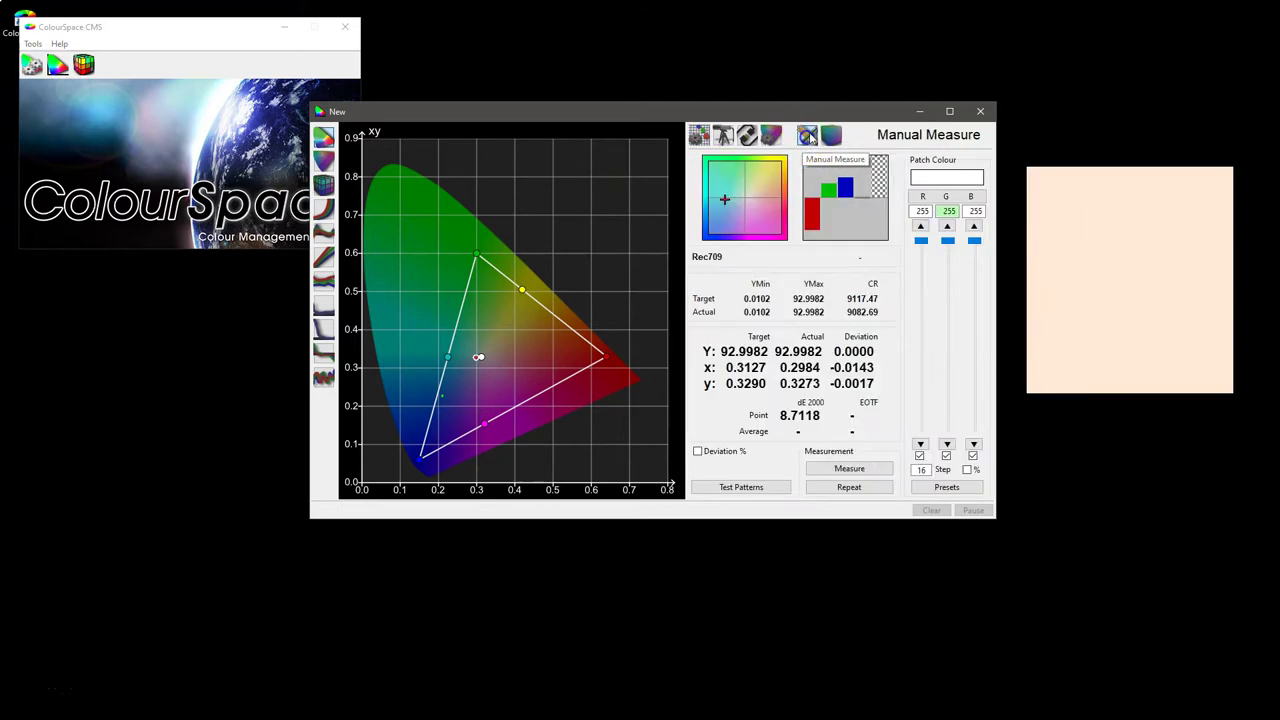
drag(949, 262, 947, 303)
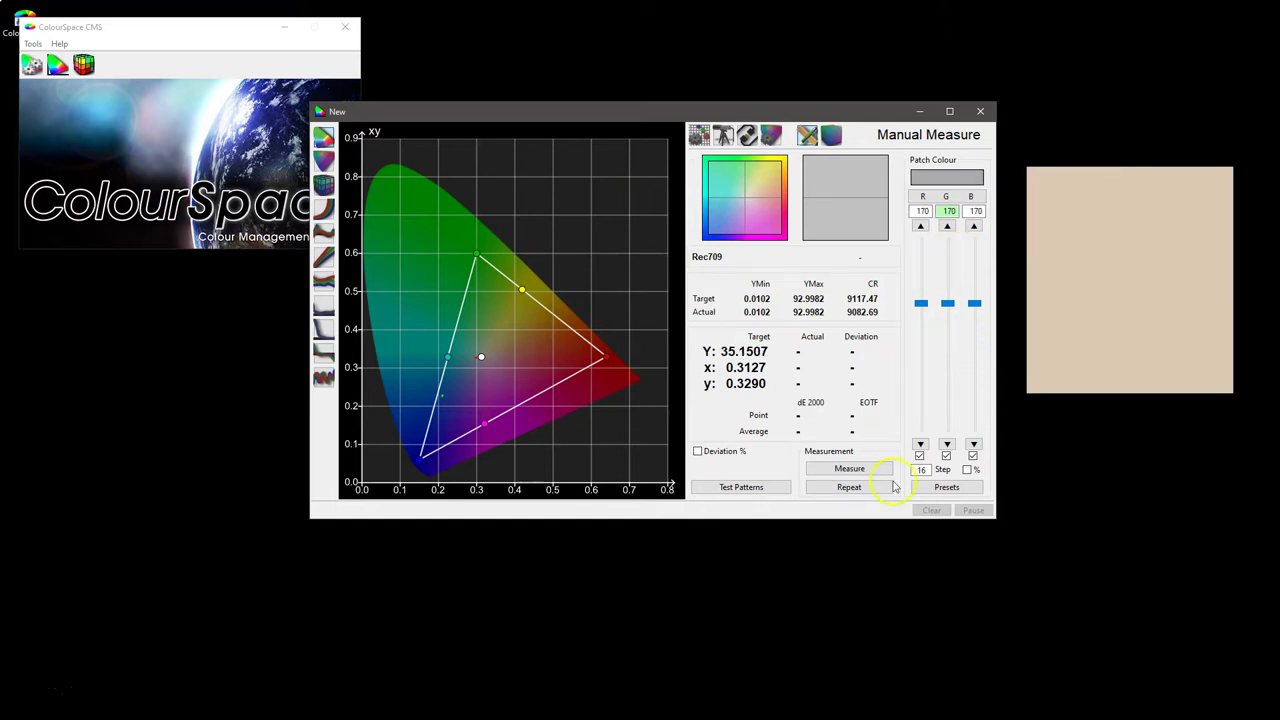
click(697, 134)
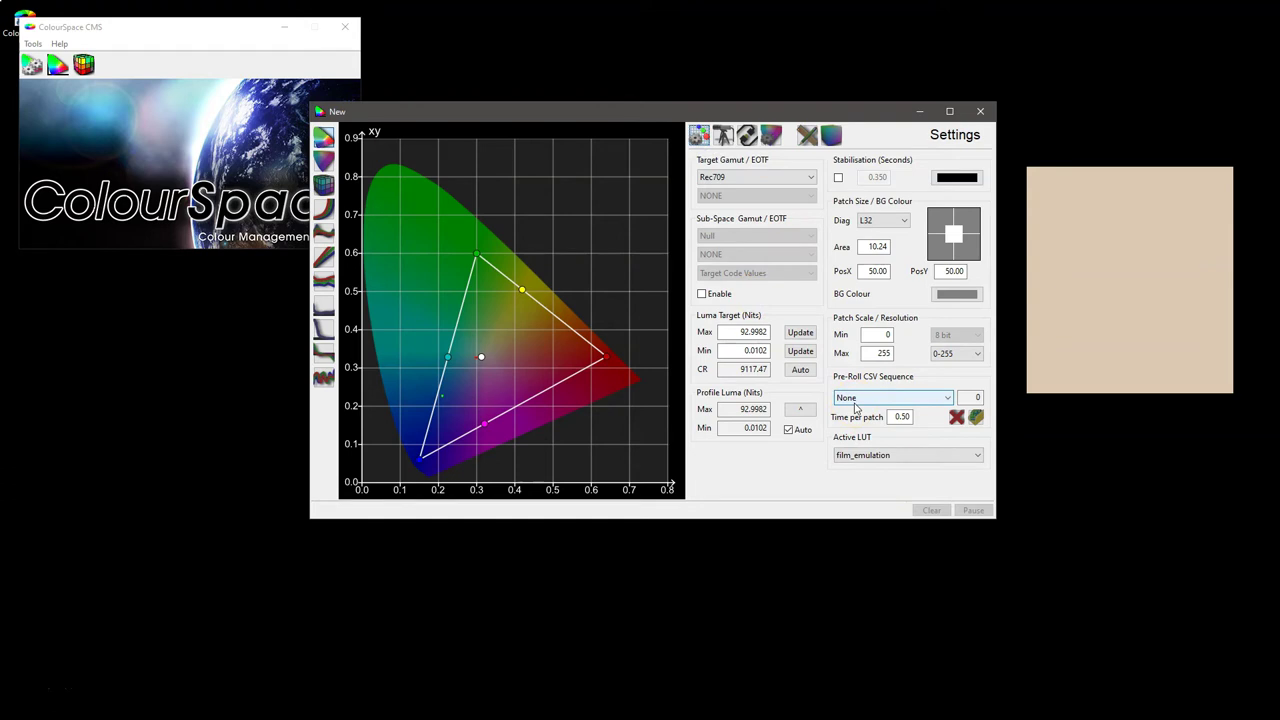
- Set the Active LUT back to None, leaving a plain grey patch
click(885, 476)
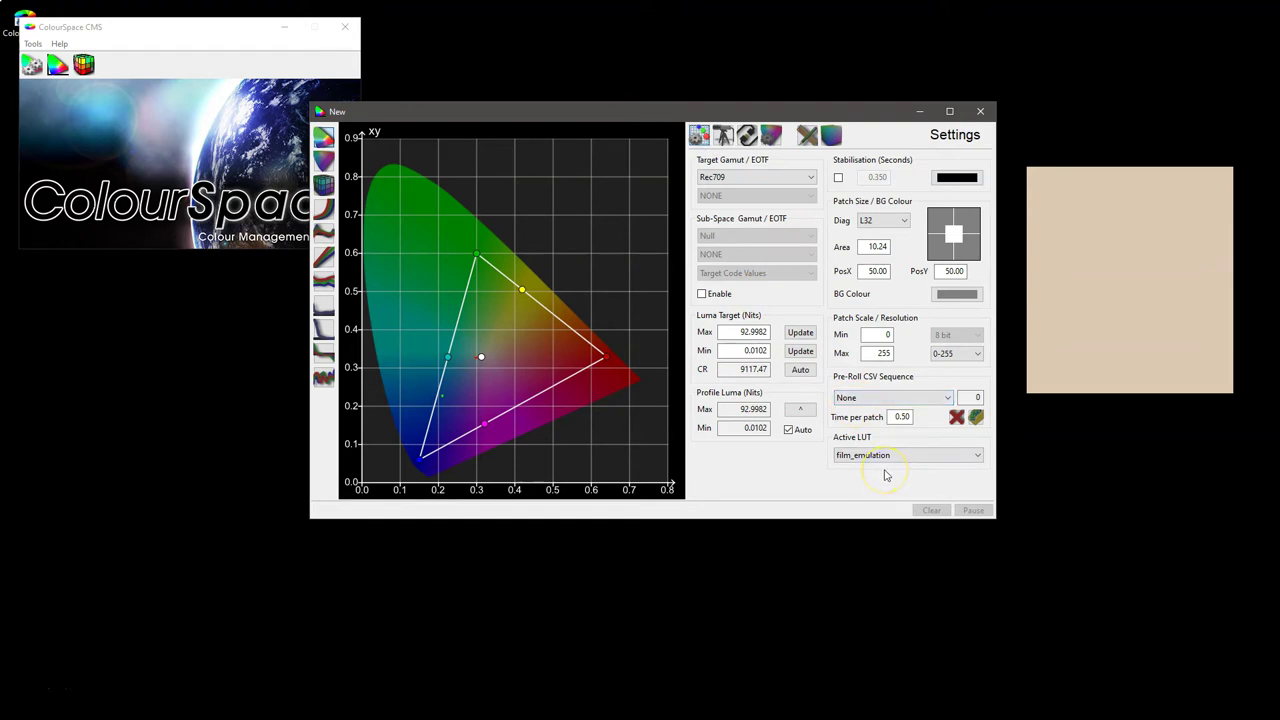
click(906, 459)
click(905, 467)
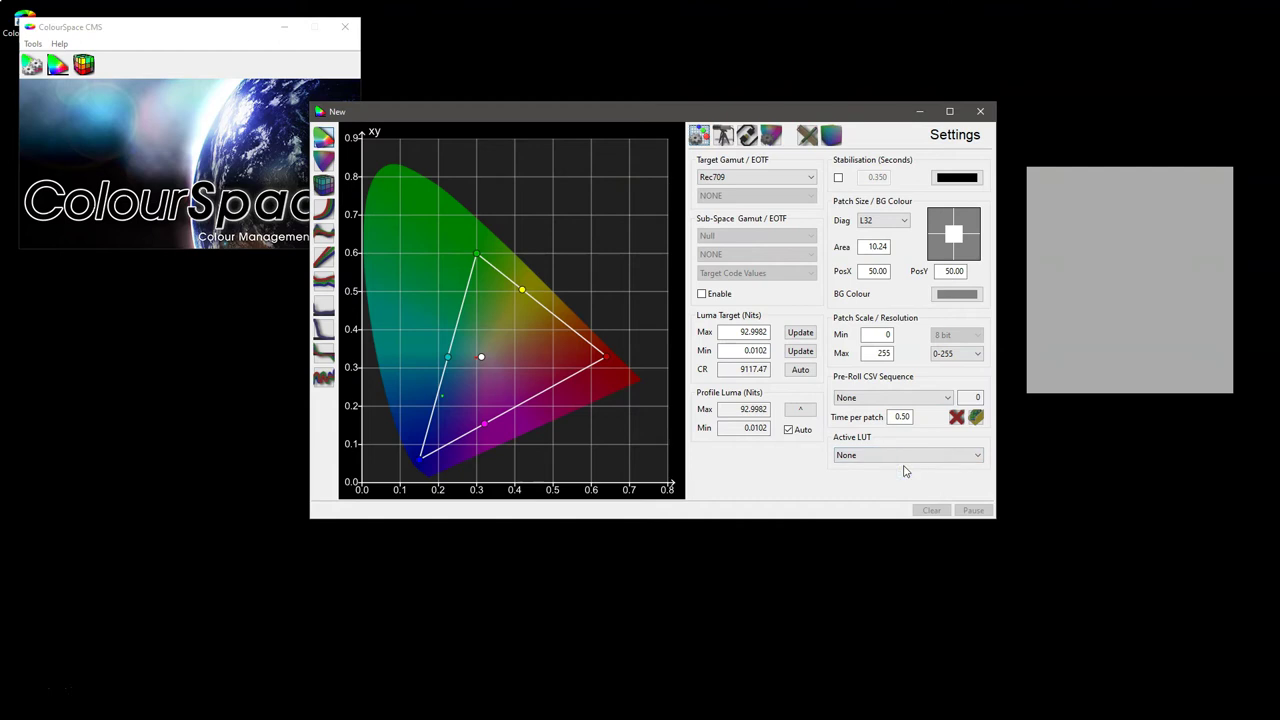
click(755, 475)
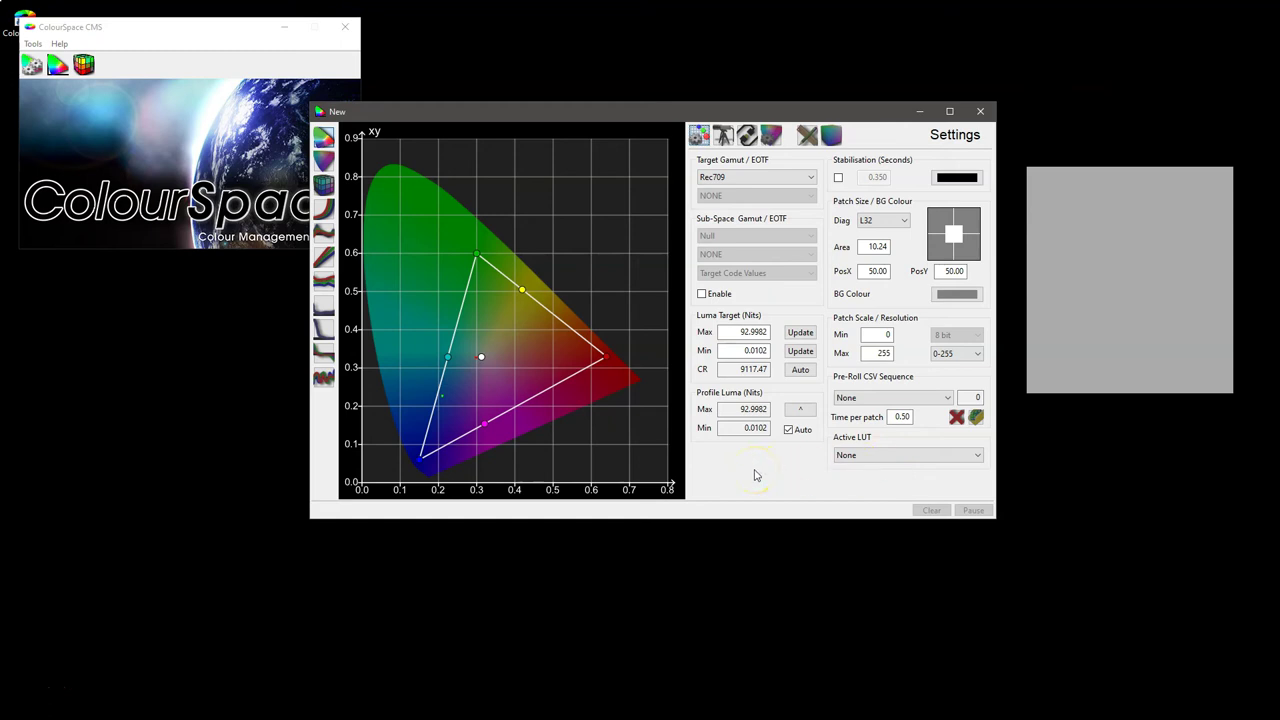